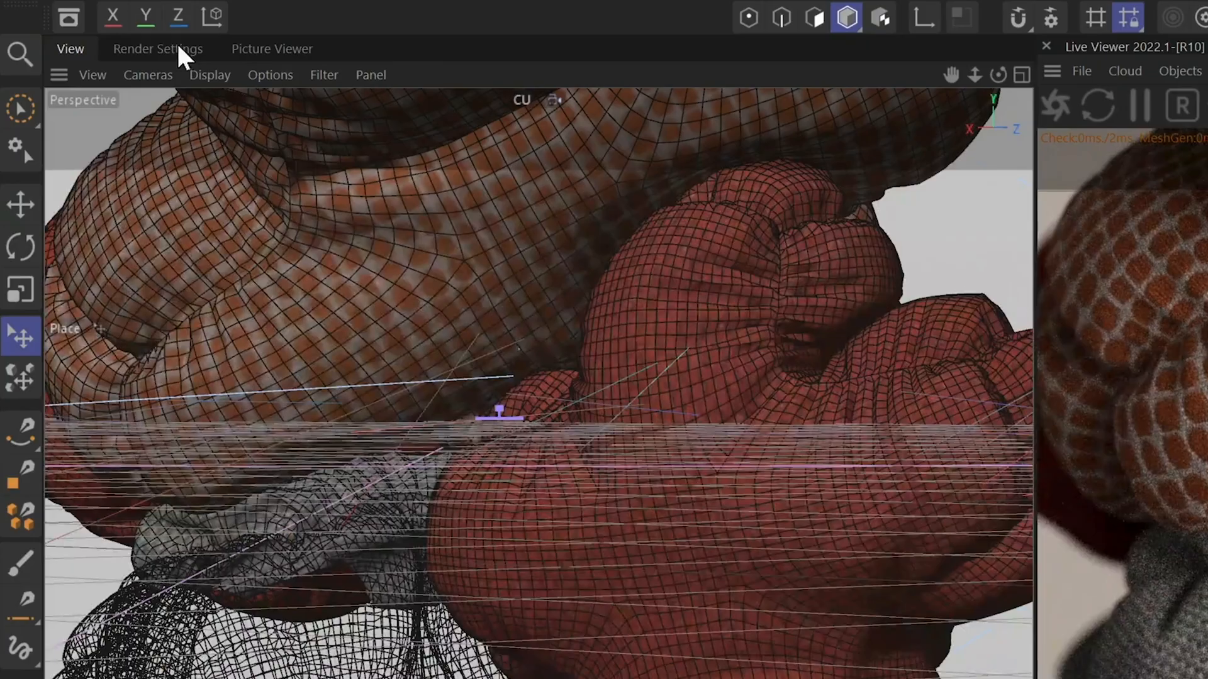
click(178, 50)
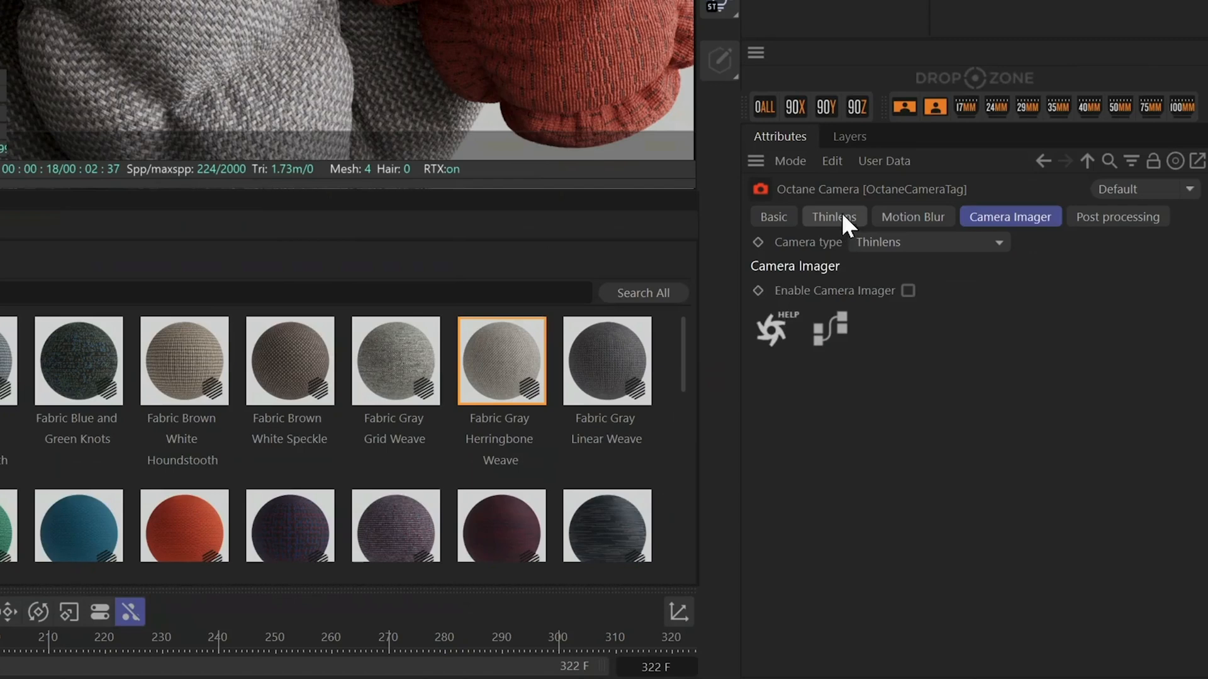
click(840, 215)
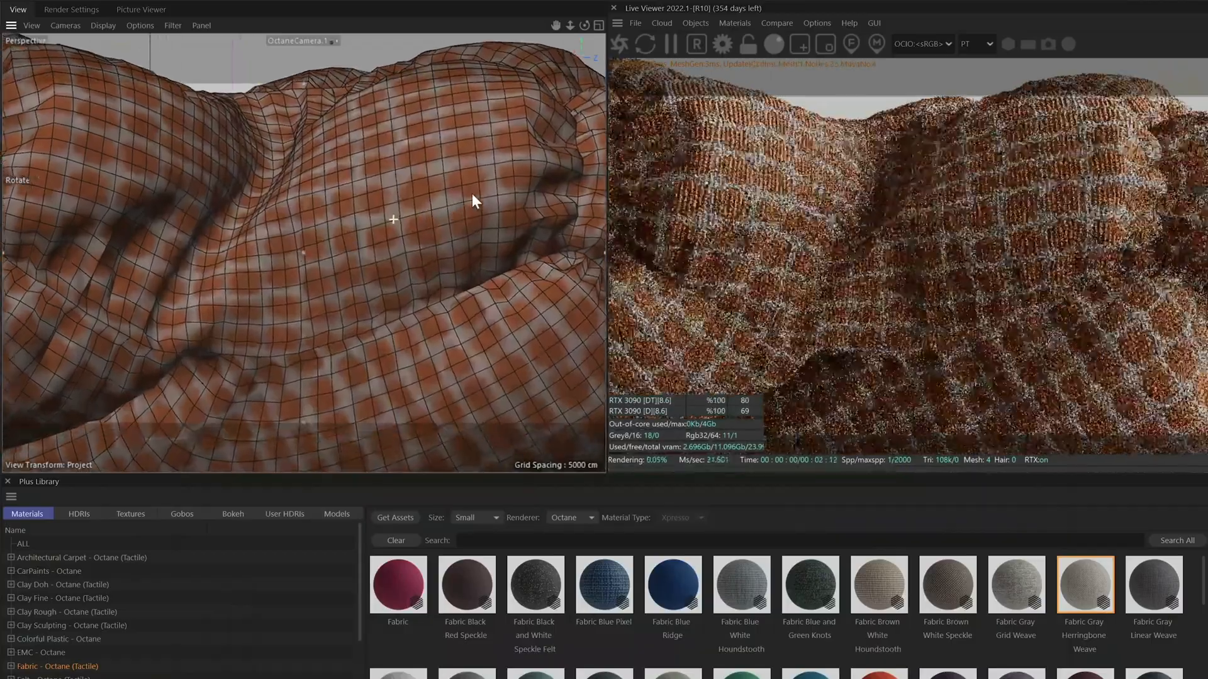
alt+drag(472, 193, 578, 165)
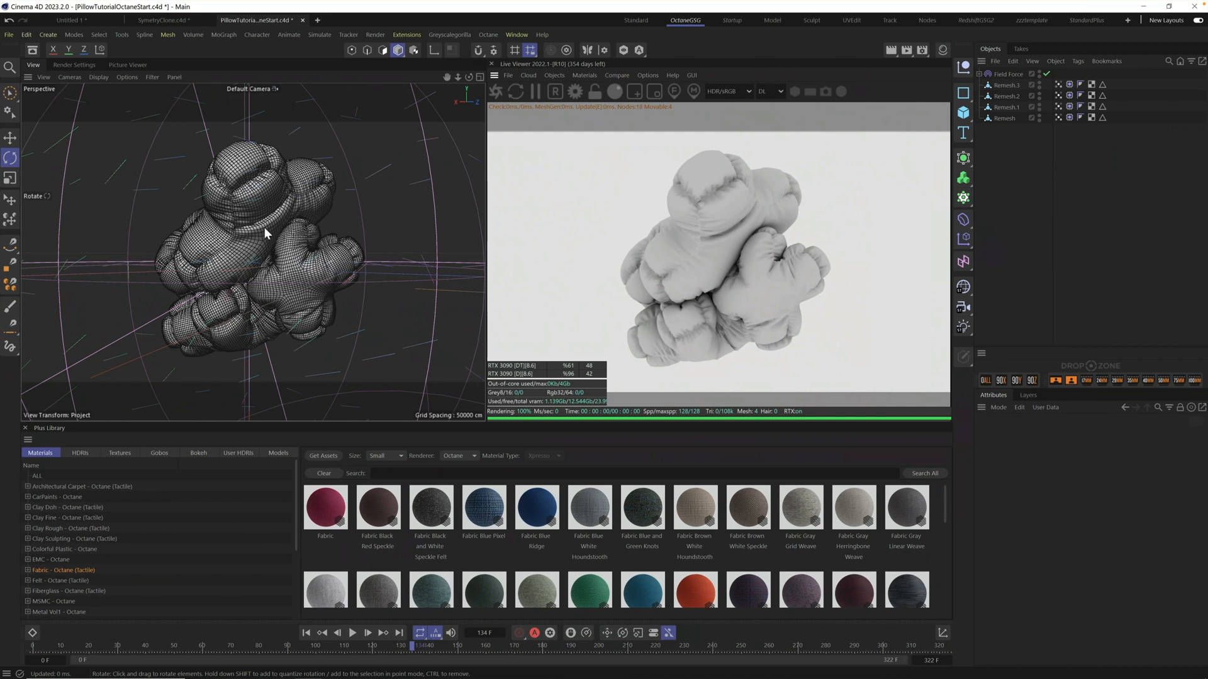
Step: Check in the render settings that Octane Renderer is the chosen renderer, and return to the viewport
click(71, 64)
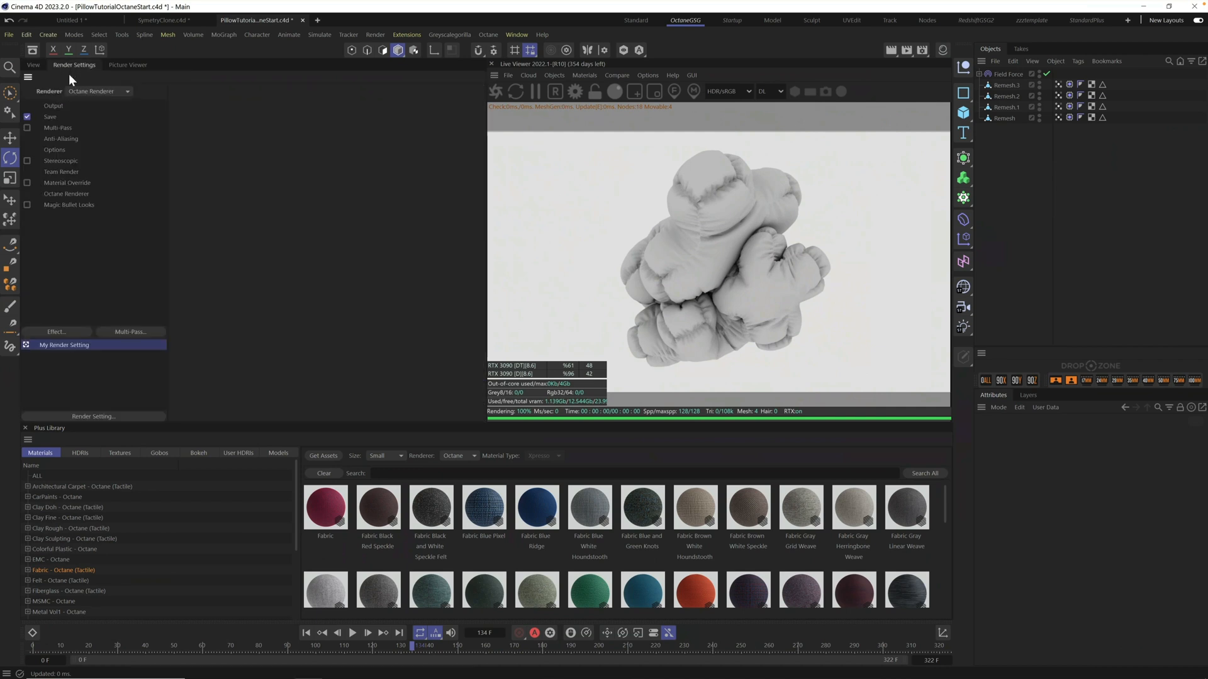
click(91, 93)
click(101, 153)
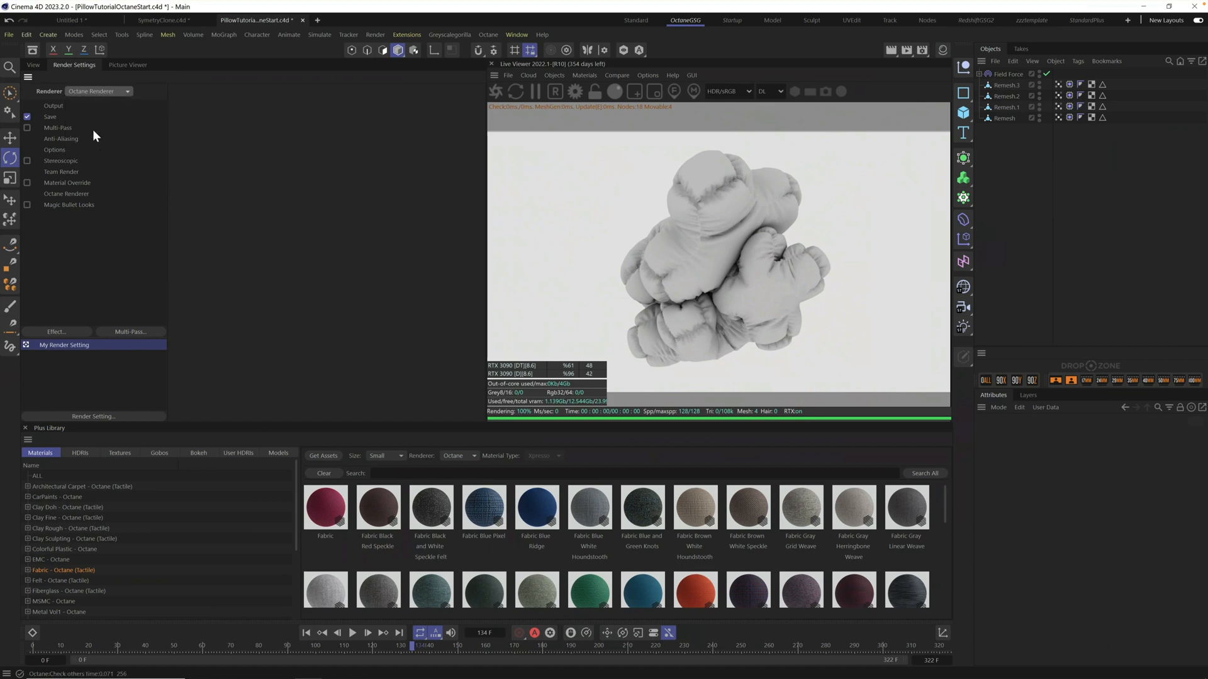
click(35, 64)
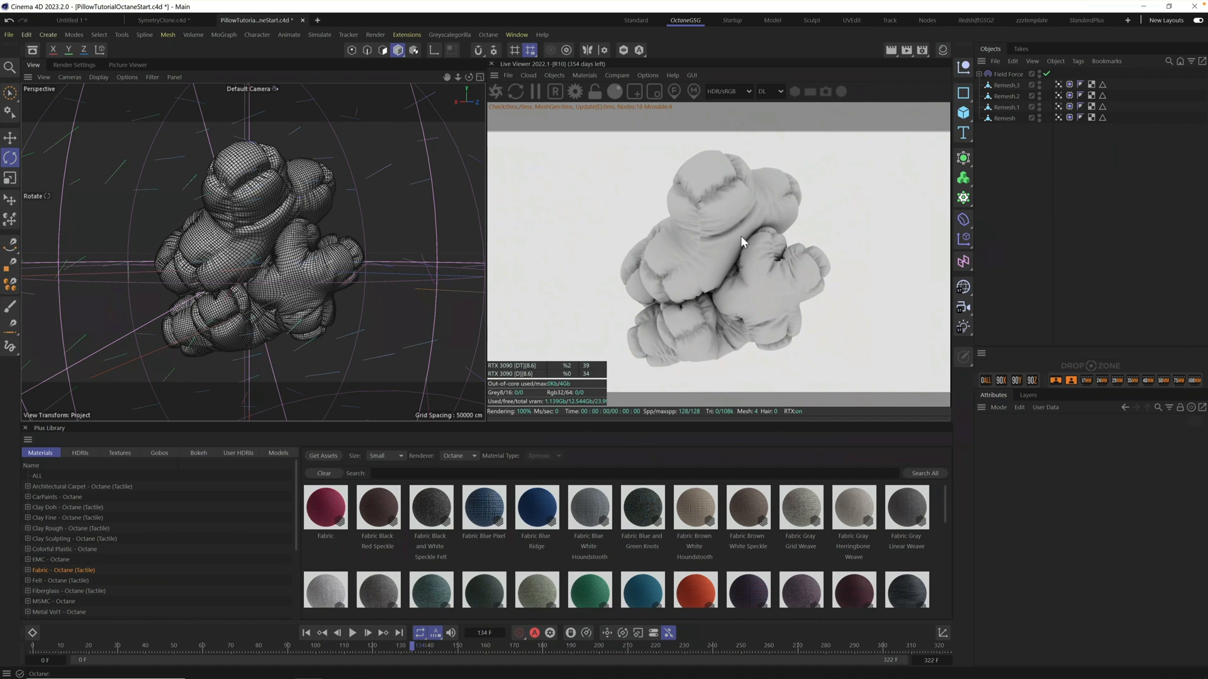
Step: Add an Octane HDRI environment and connect its image texture's file to an HDRI Link Plus tag on the sky
drag(278, 254, 335, 222)
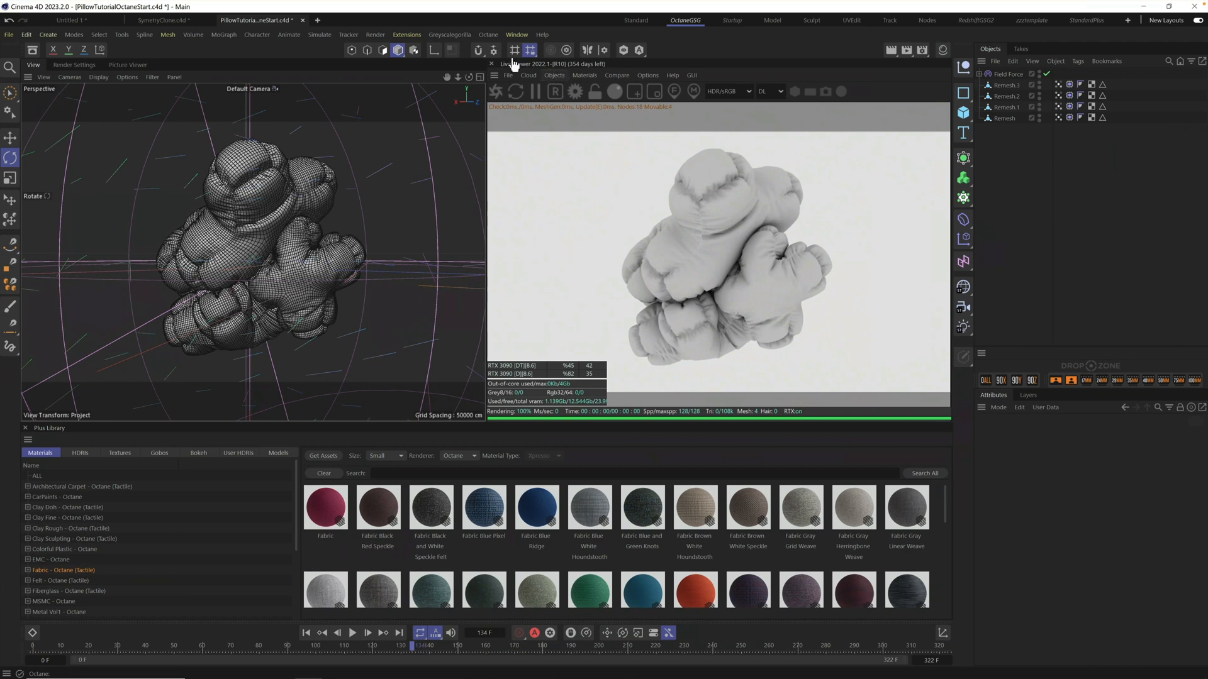
click(556, 77)
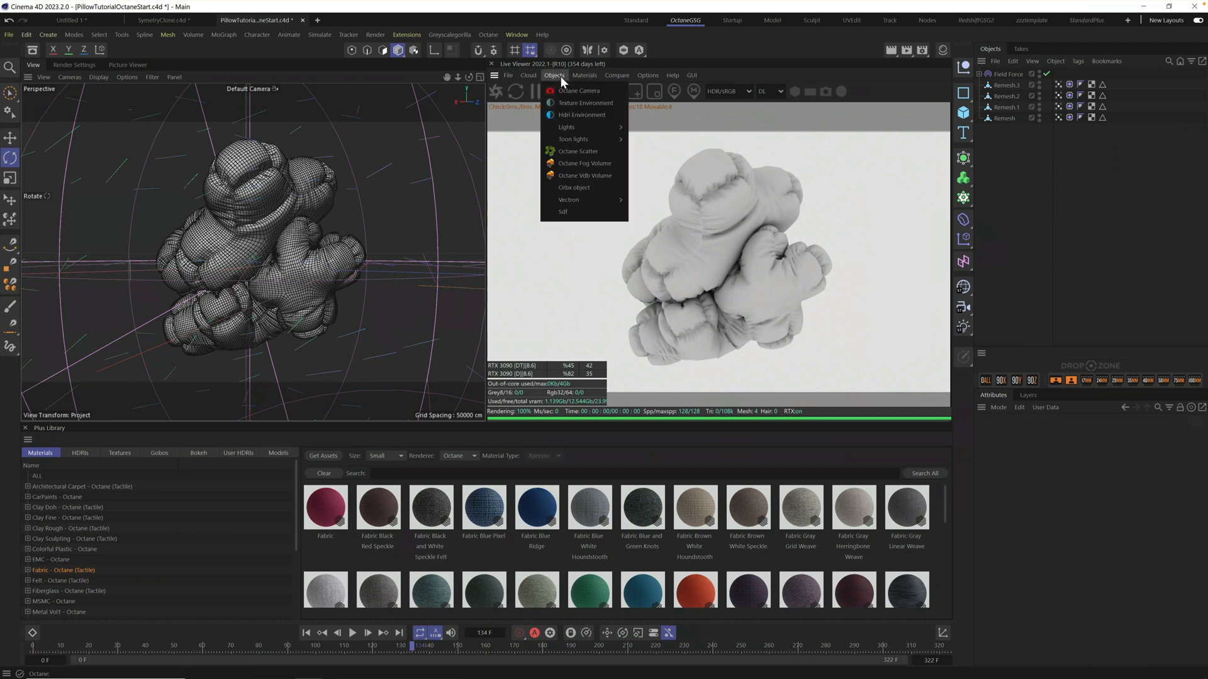
click(572, 114)
click(1009, 74)
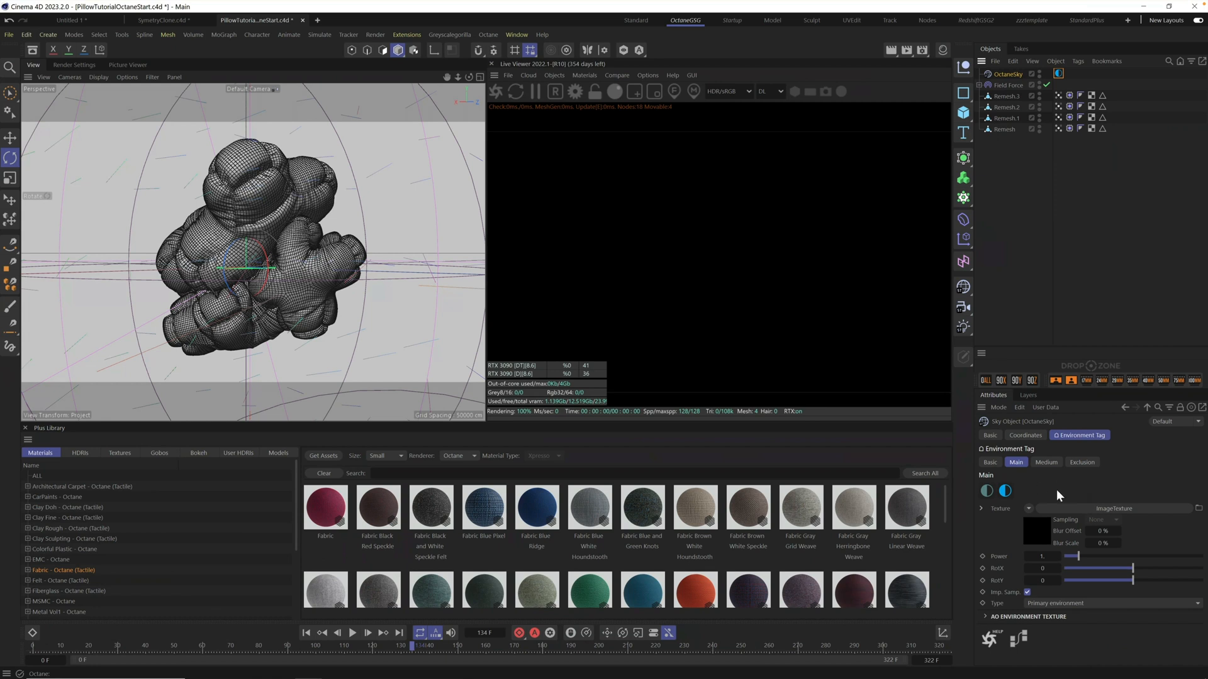
click(1101, 507)
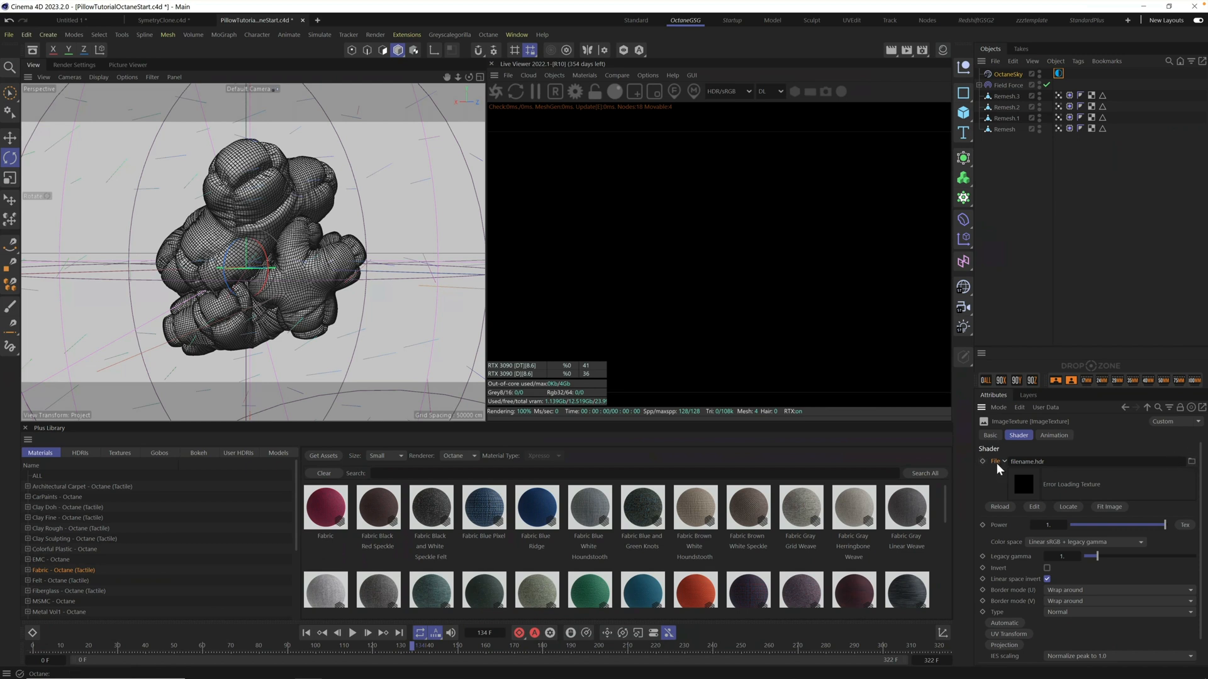
drag(1033, 443, 1104, 371)
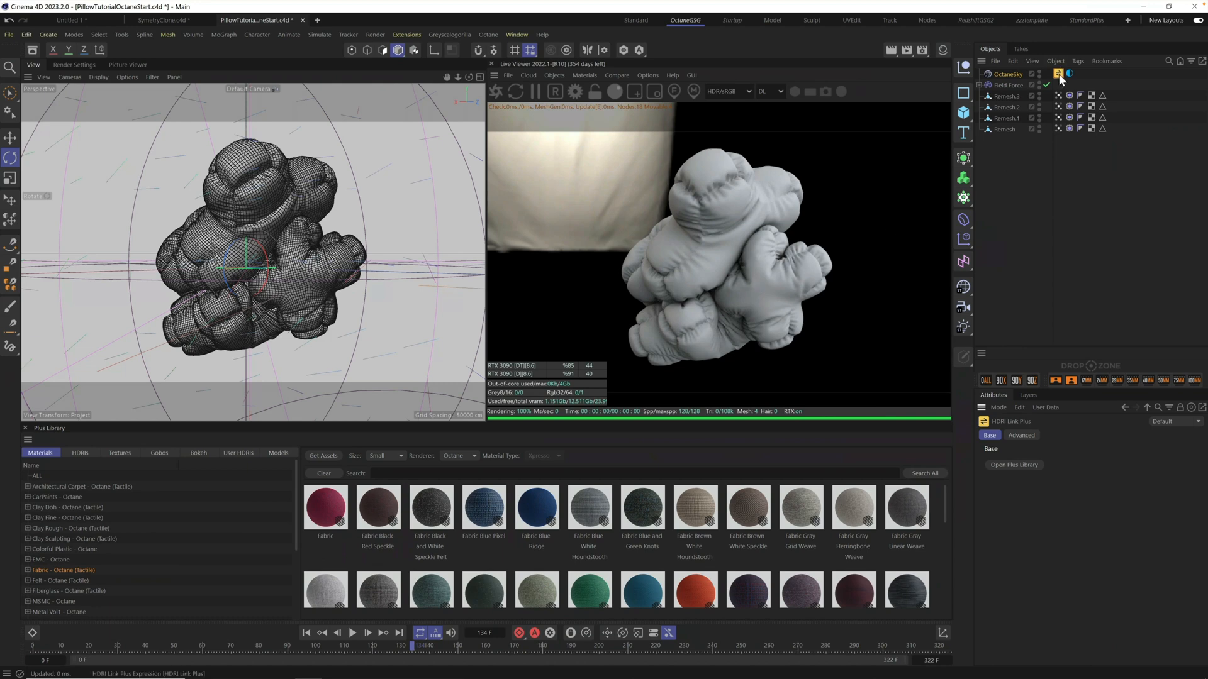
Step: Light the sky with the Office 05 HDRI after trying Creative Space 01, and set the environment's RotX to about 0.13
click(80, 452)
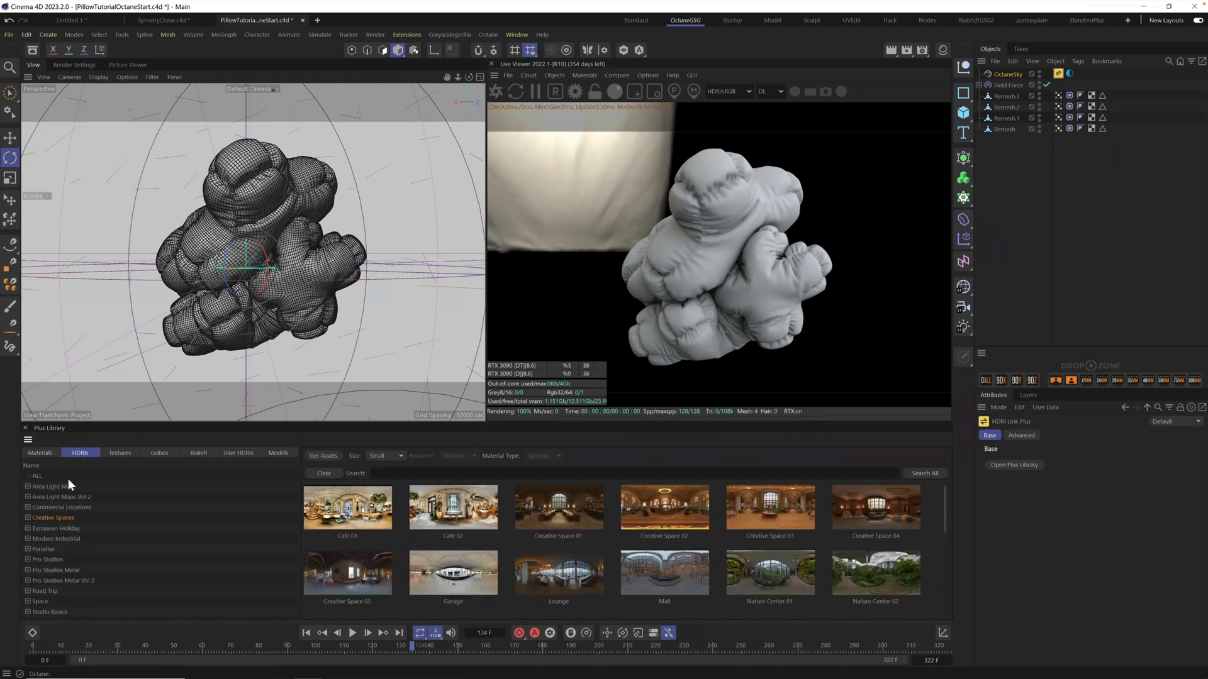
click(567, 520)
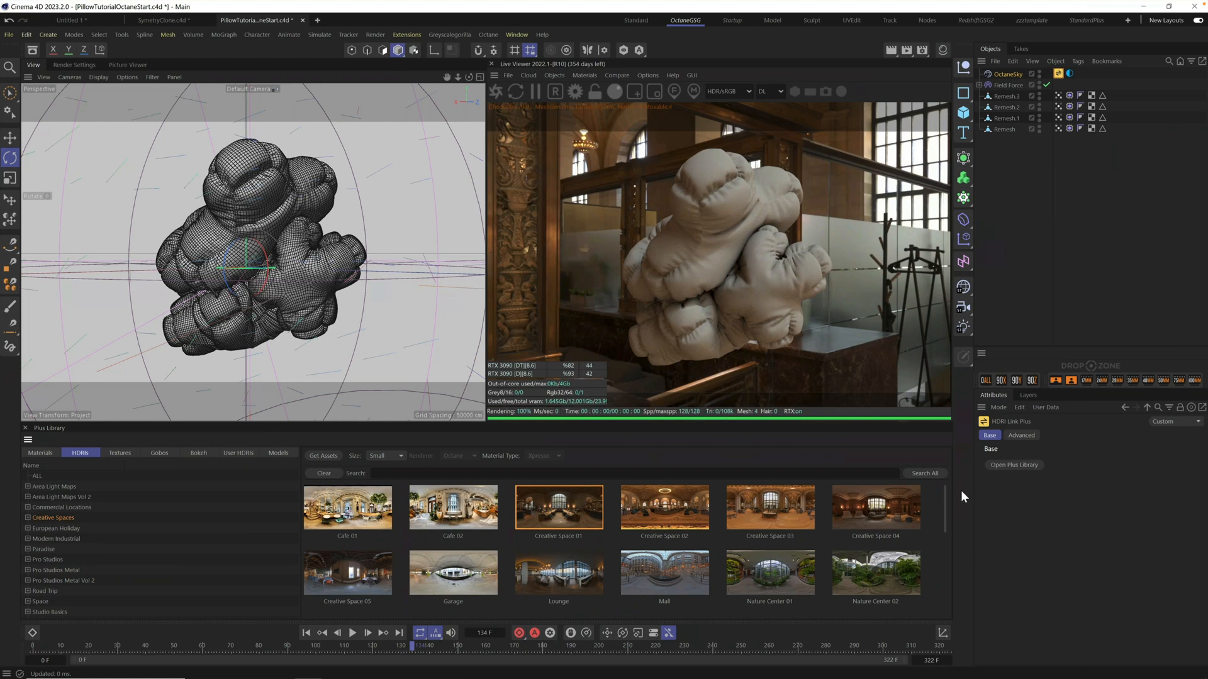
drag(946, 500, 939, 556)
click(458, 569)
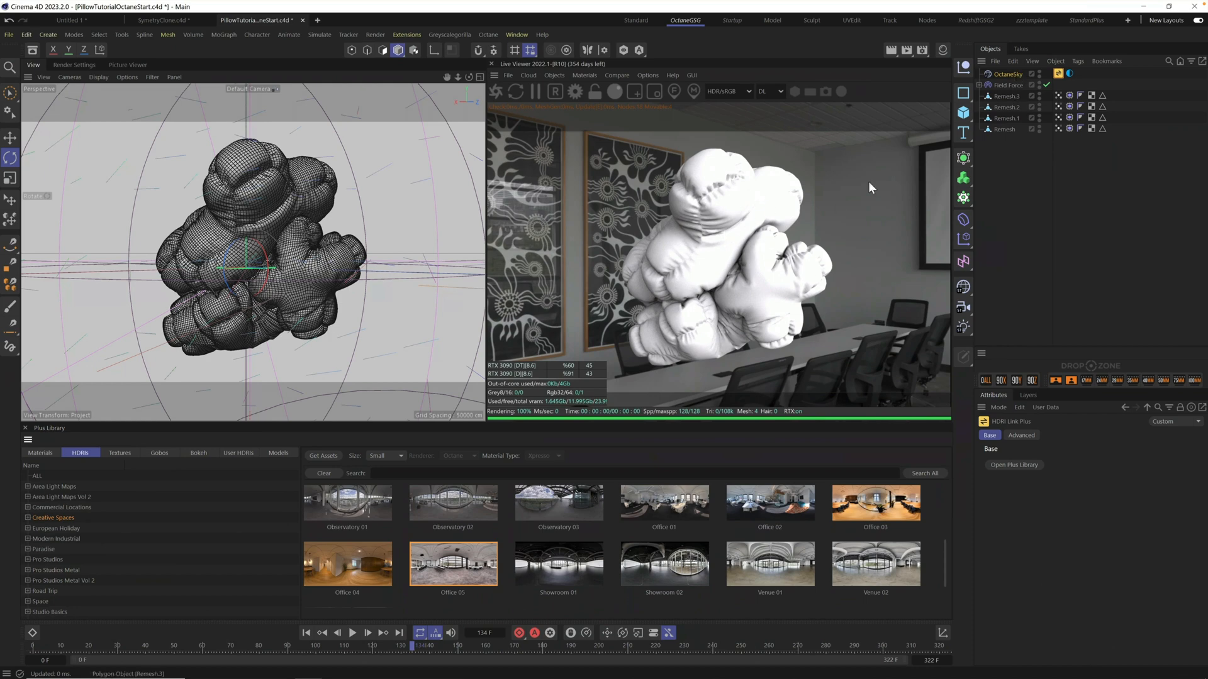
click(1013, 74)
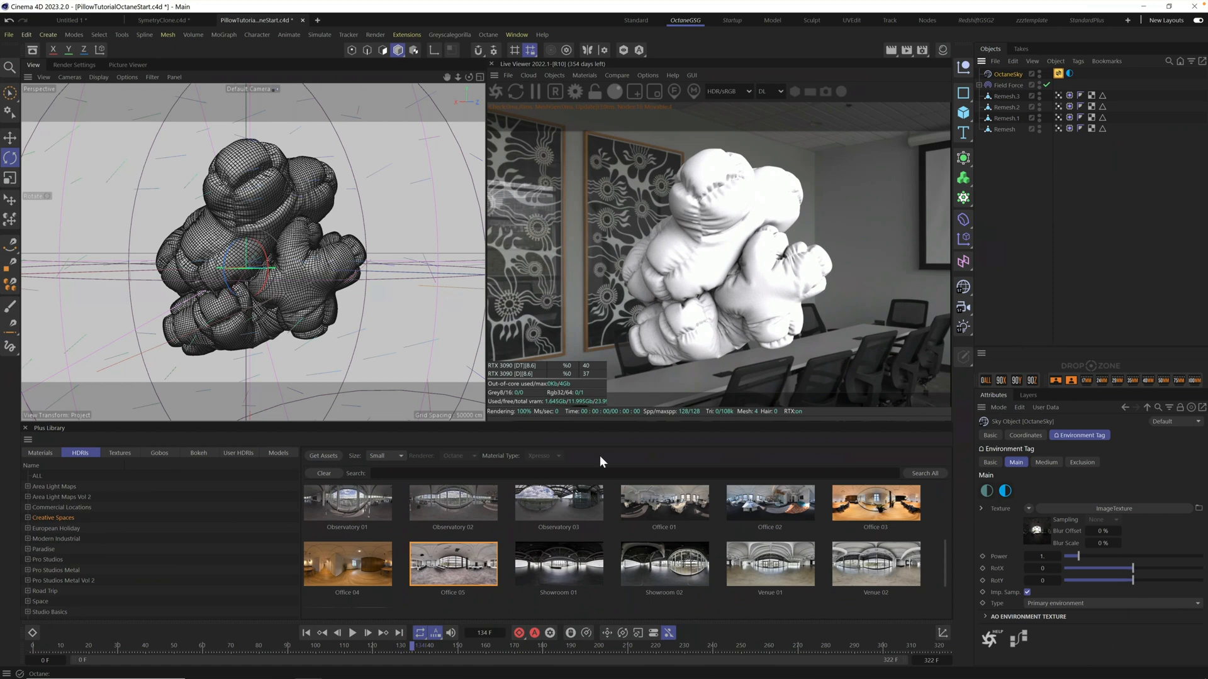
mouse_move(1131, 568)
mouse_down()
mouse_move(1150, 570)
mouse_move(1100, 569)
mouse_move(1141, 573)
mouse_up()
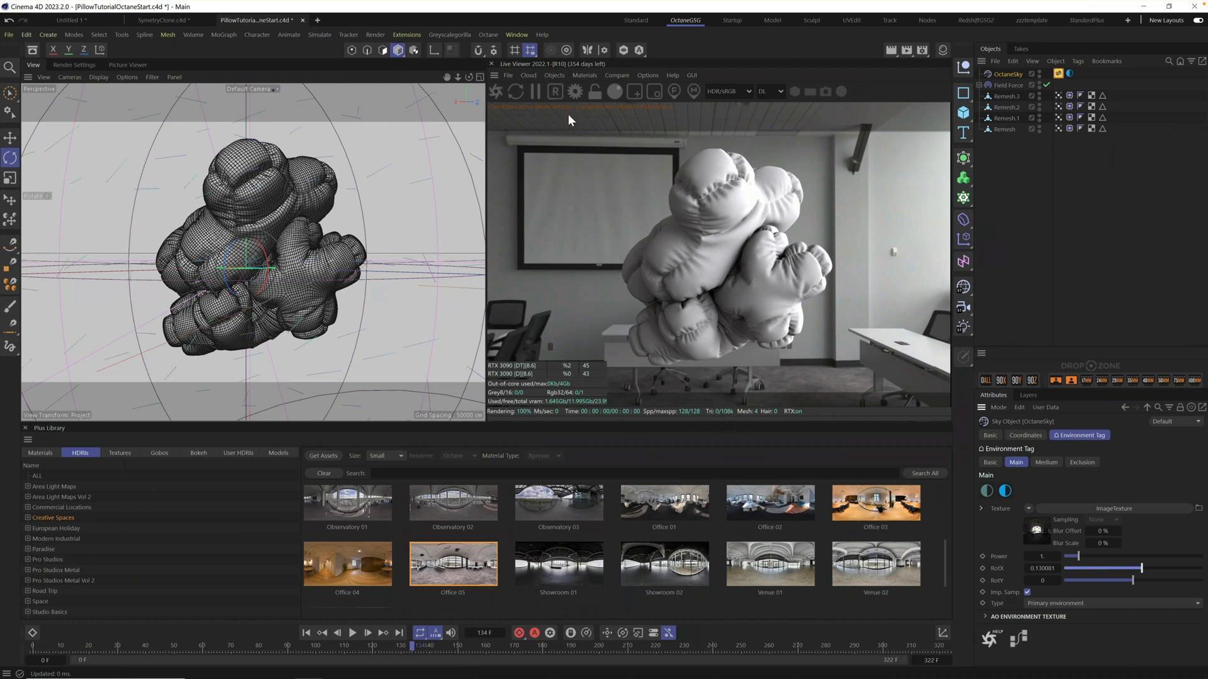
Step: Add a second HDRI environment, set its type to Visible environment and assign it an RgbSpectrum texture
click(556, 75)
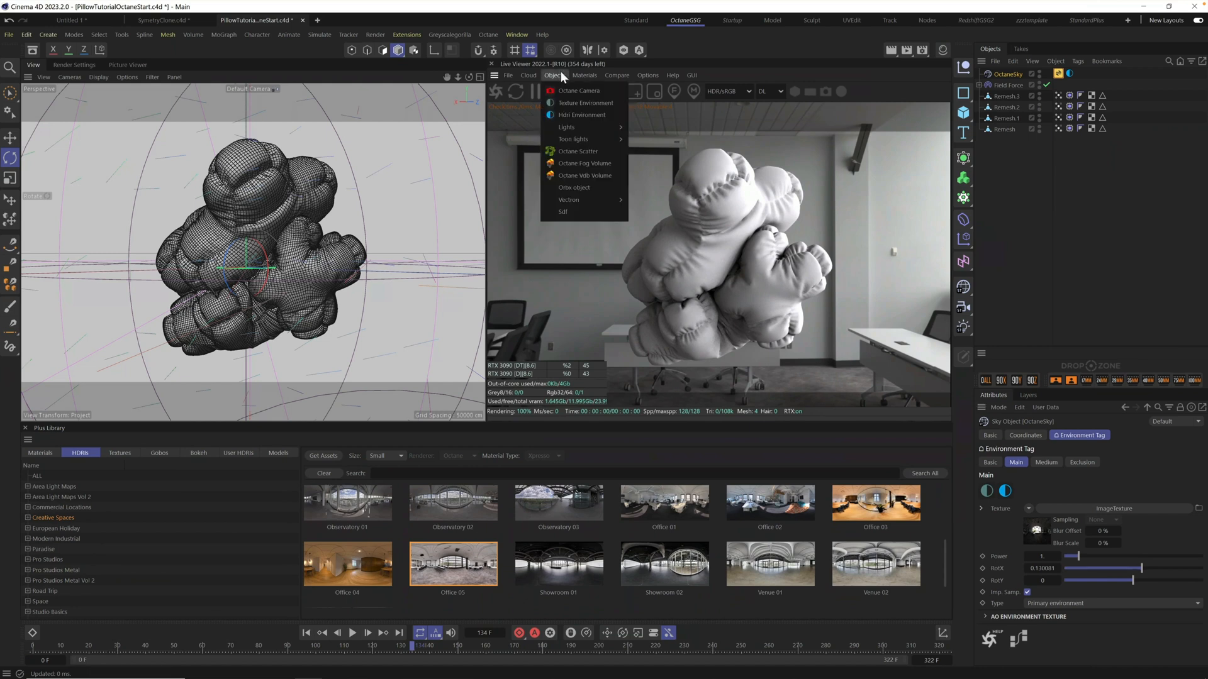
click(587, 114)
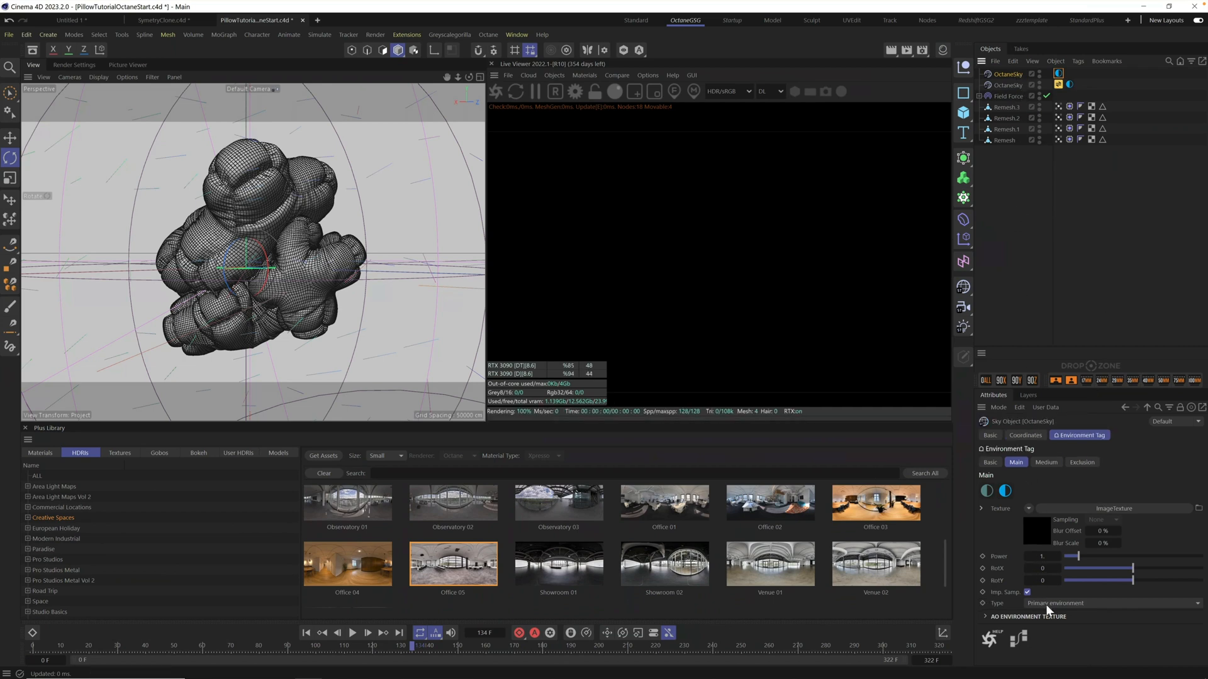
click(1054, 605)
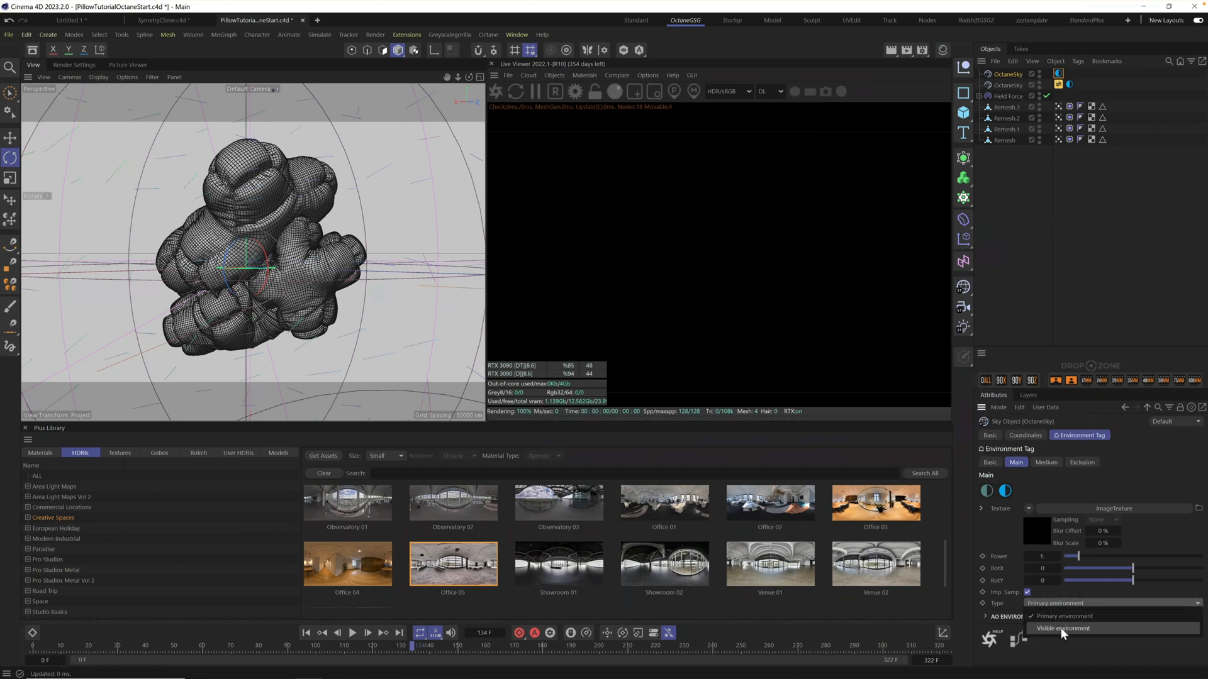
click(1062, 628)
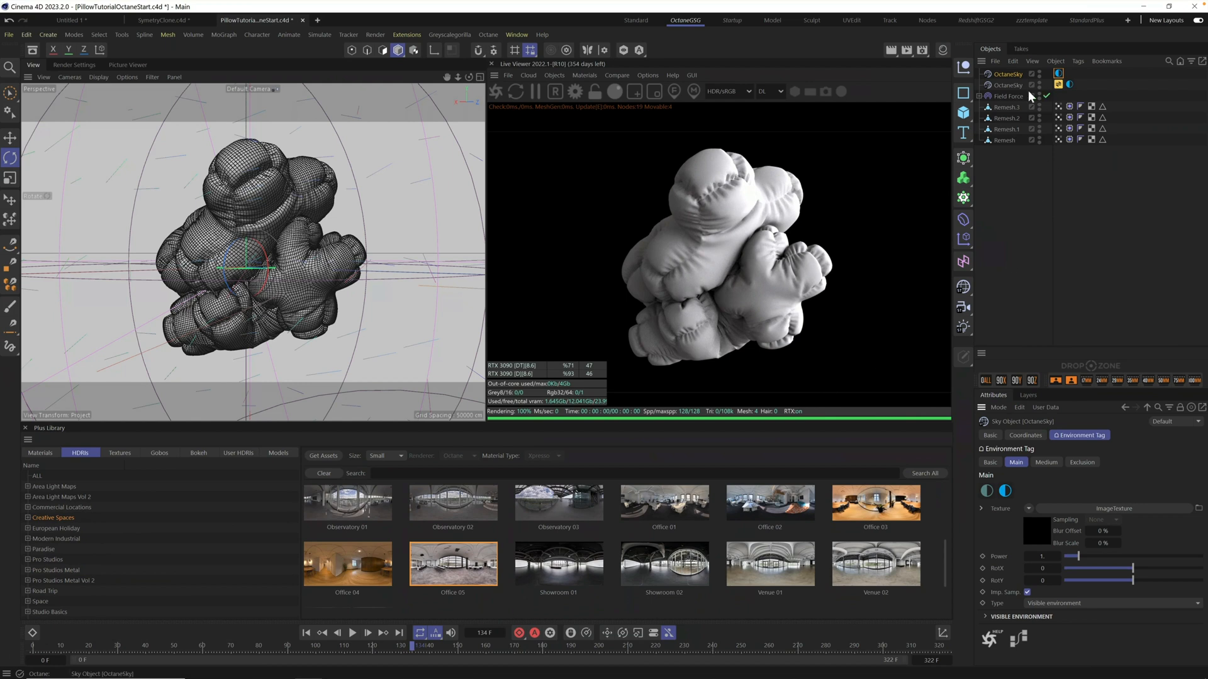
click(1028, 507)
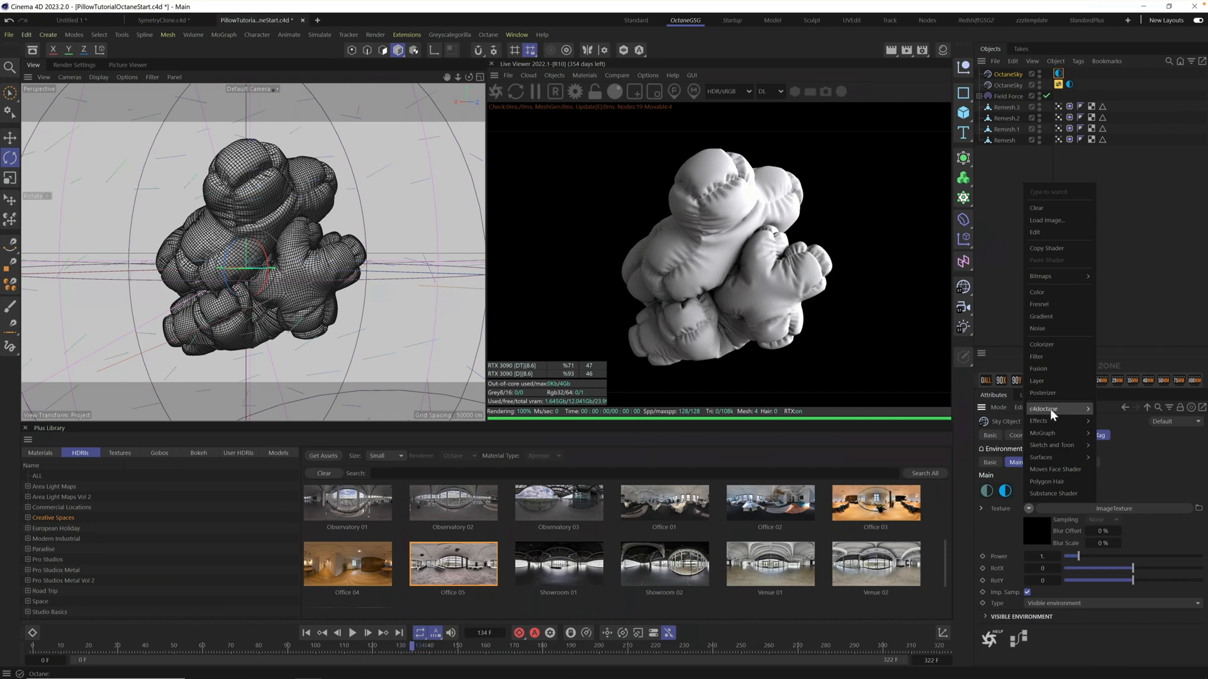
mouse_move(1051, 408)
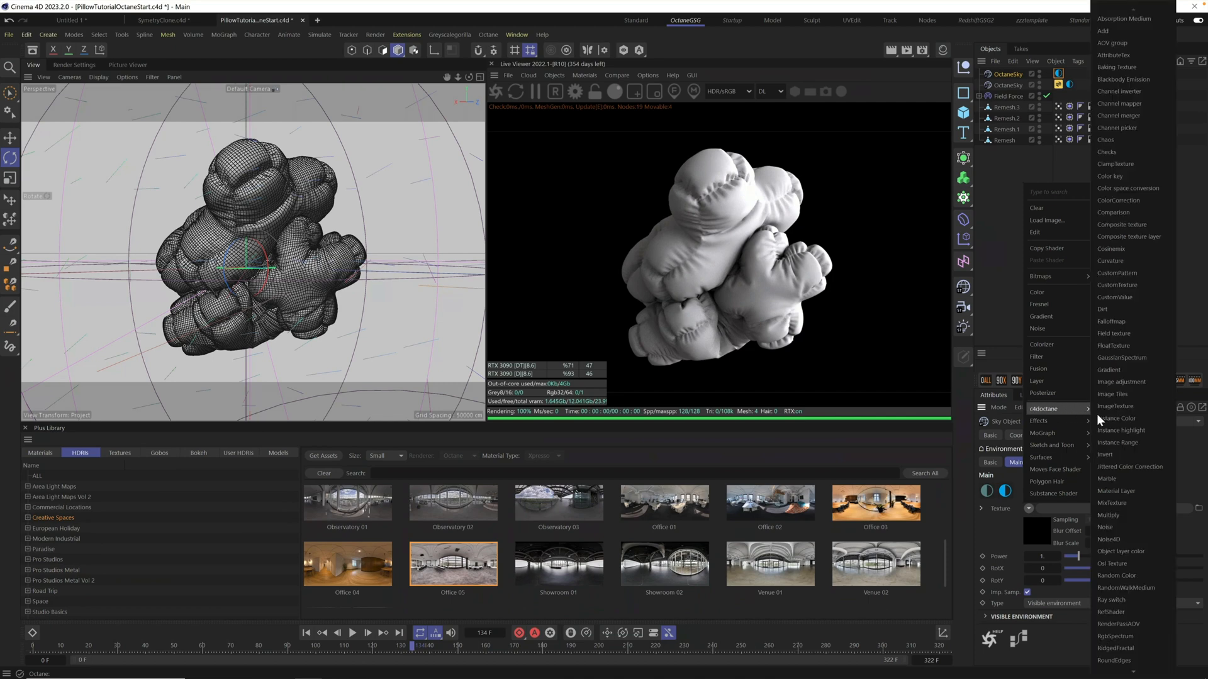
click(1124, 635)
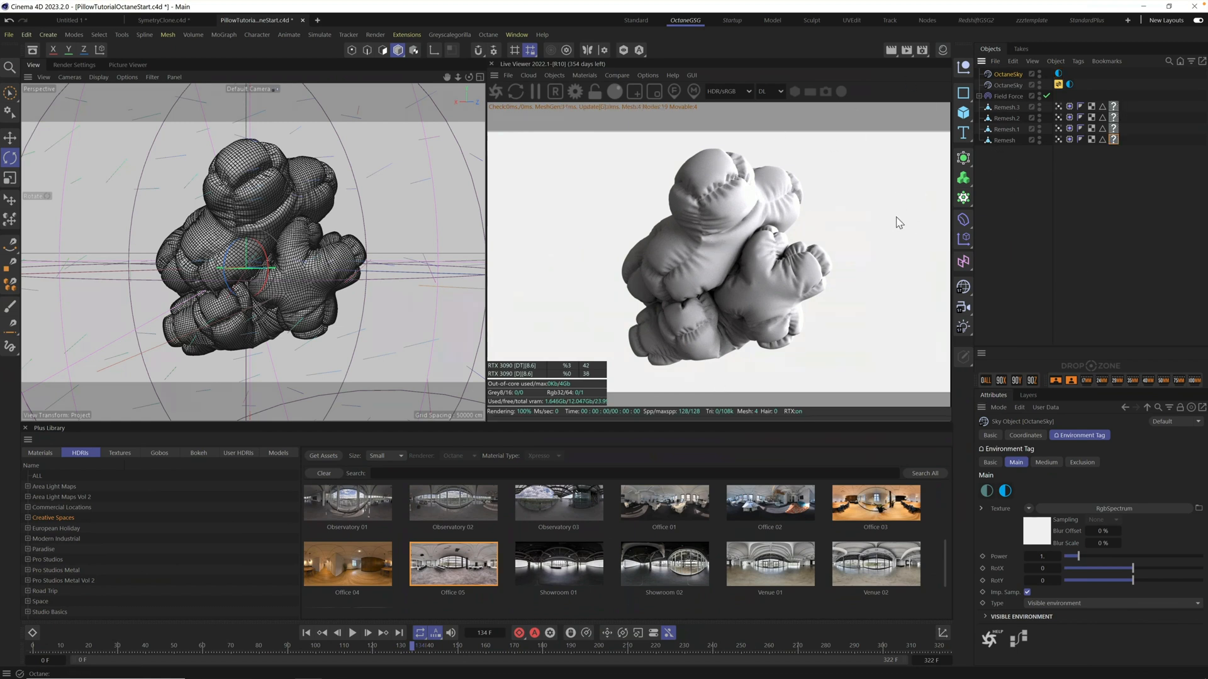
Step: Create an Octane Diffuse material and apply it to the Remesh.3 object
click(583, 74)
mouse_move(601, 131)
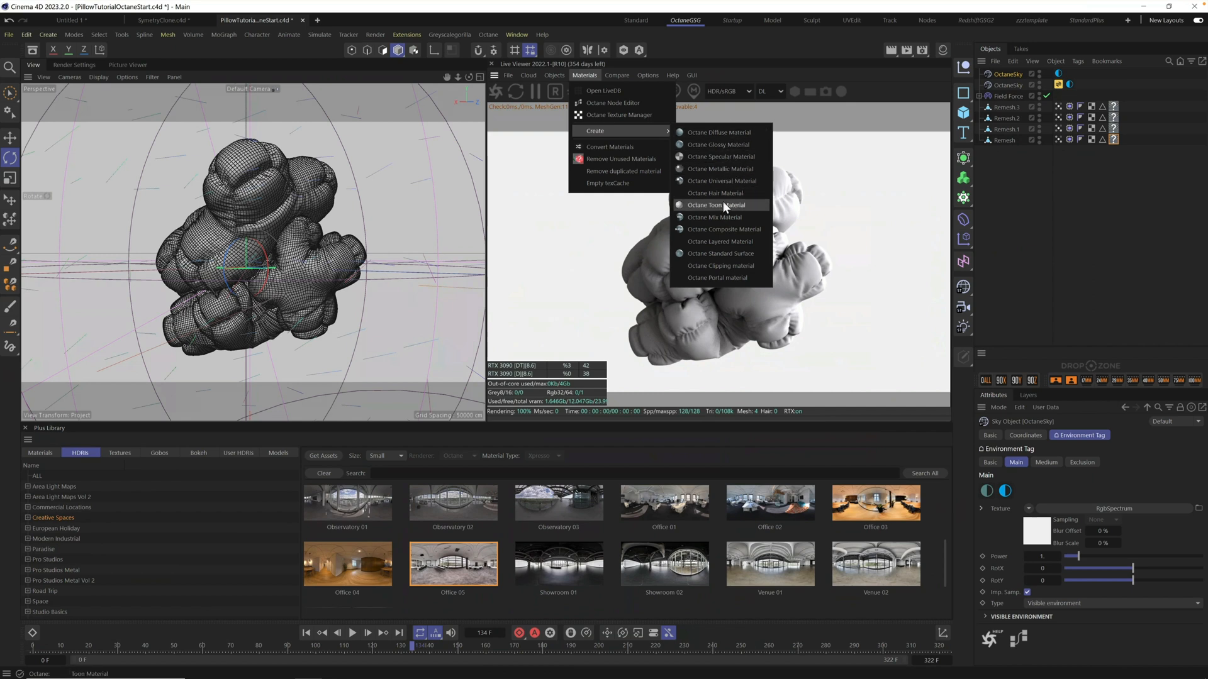
click(727, 131)
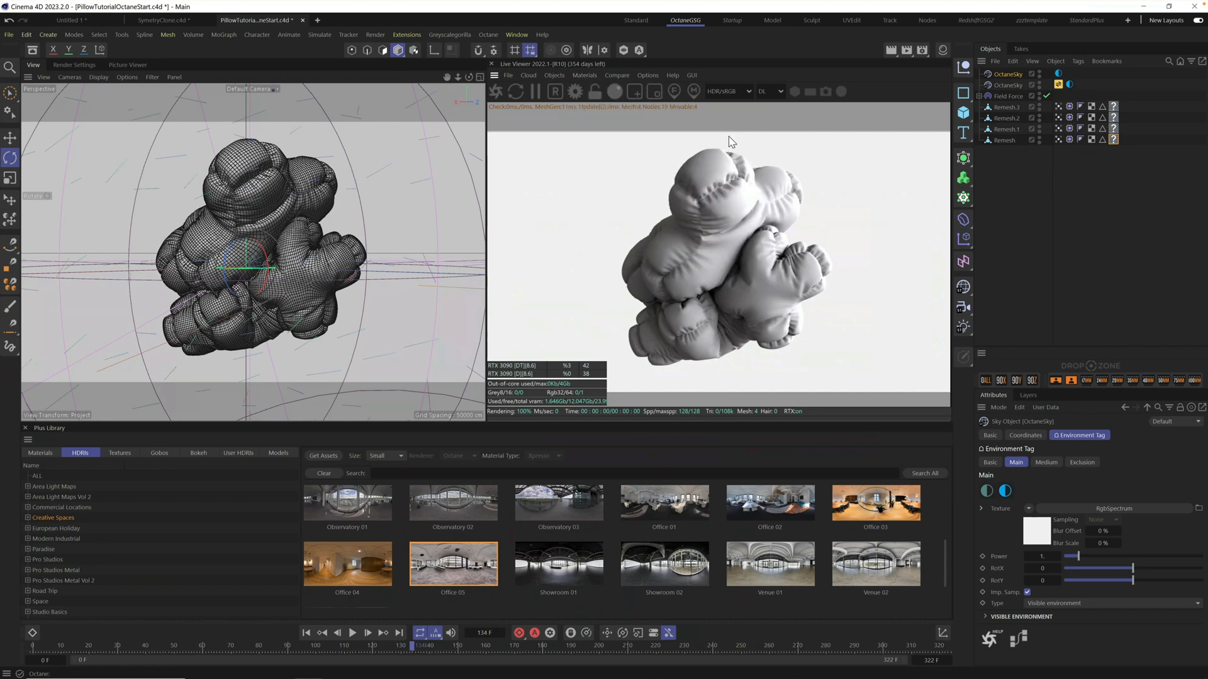
click(942, 53)
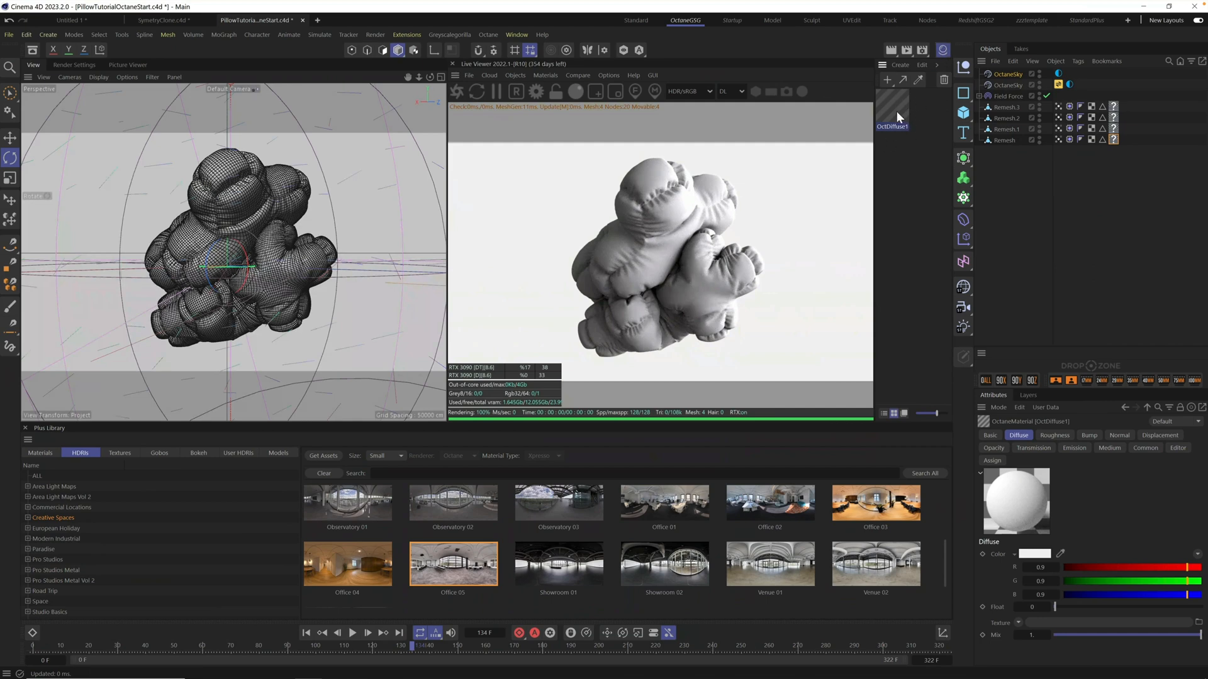
drag(897, 111, 1115, 107)
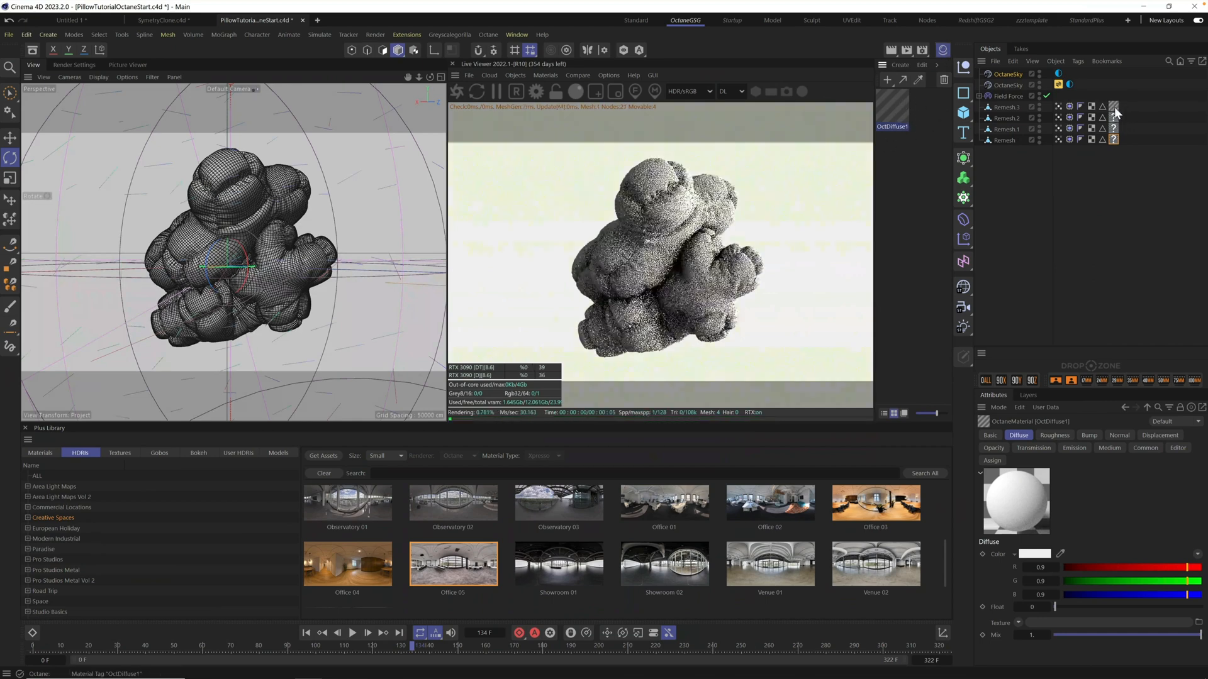
Step: Replace the empty material tags on Remesh.2, Remesh.1 and Remesh with copies of Remesh.3's diffuse material tag
click(1115, 117)
shift+click(1112, 137)
key(Delete)
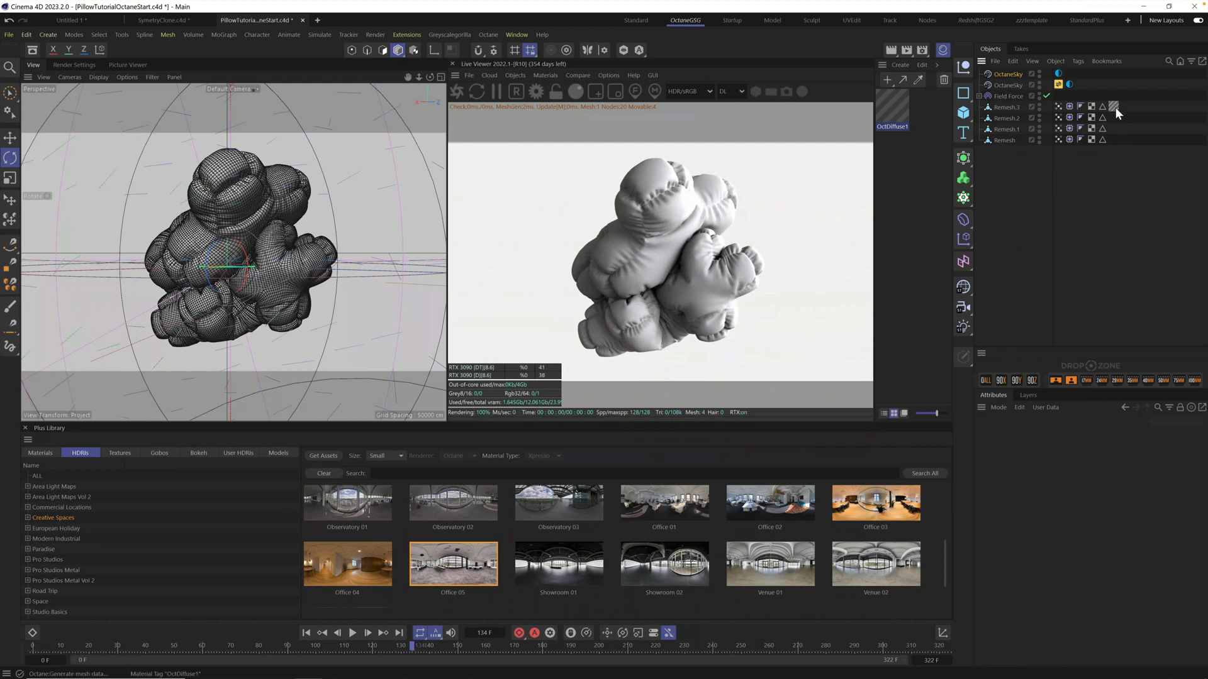
click(1115, 106)
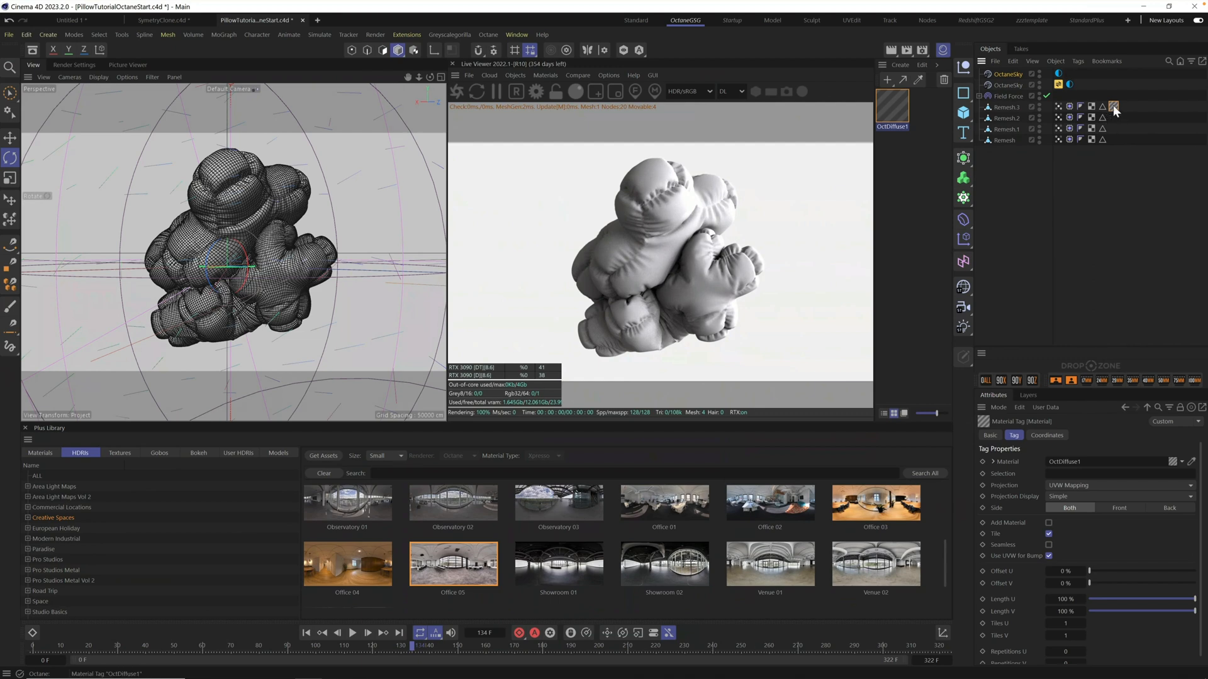
ctrl+drag(1114, 111, 1112, 141)
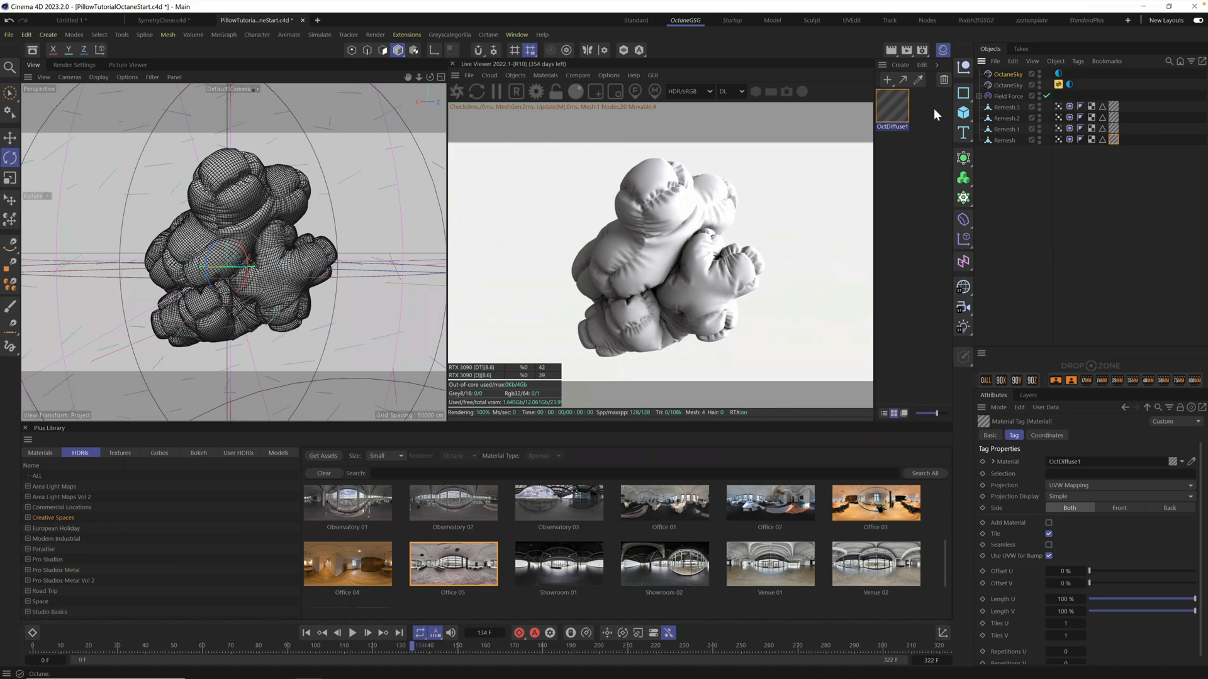
Step: Set the diffuse material's color to a beige of about R 0.646, G 0.498, B 0.416
double_click(891, 113)
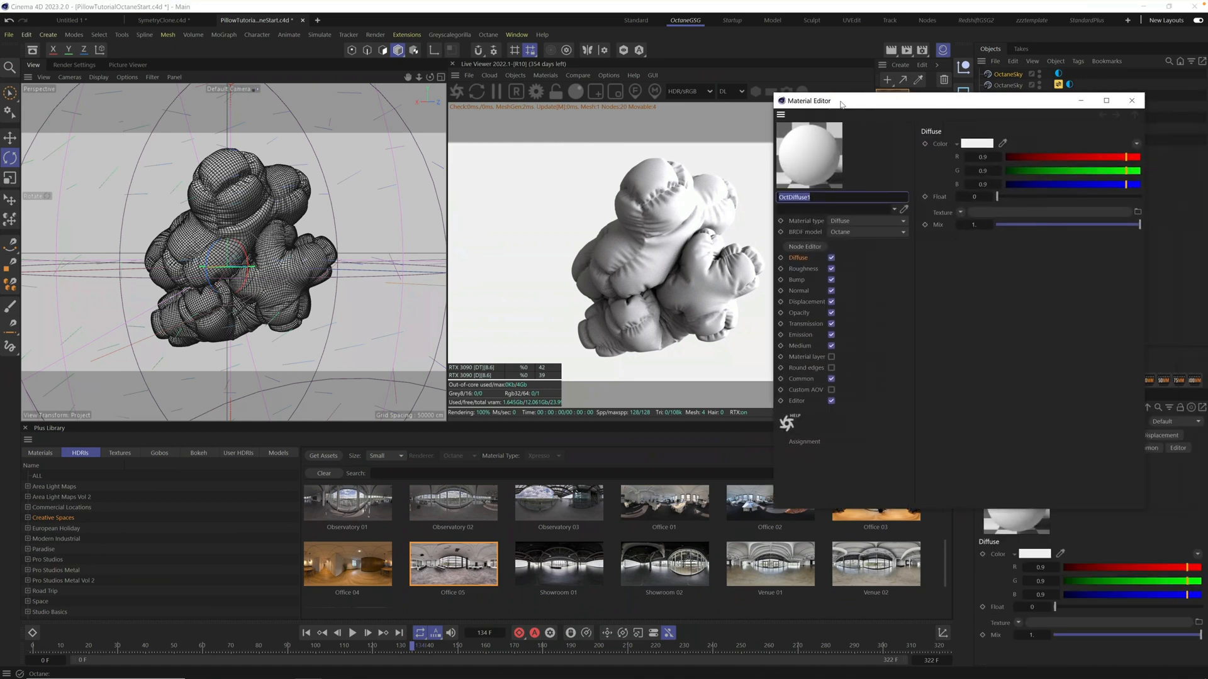
click(741, 251)
click(1031, 150)
click(1011, 163)
click(999, 177)
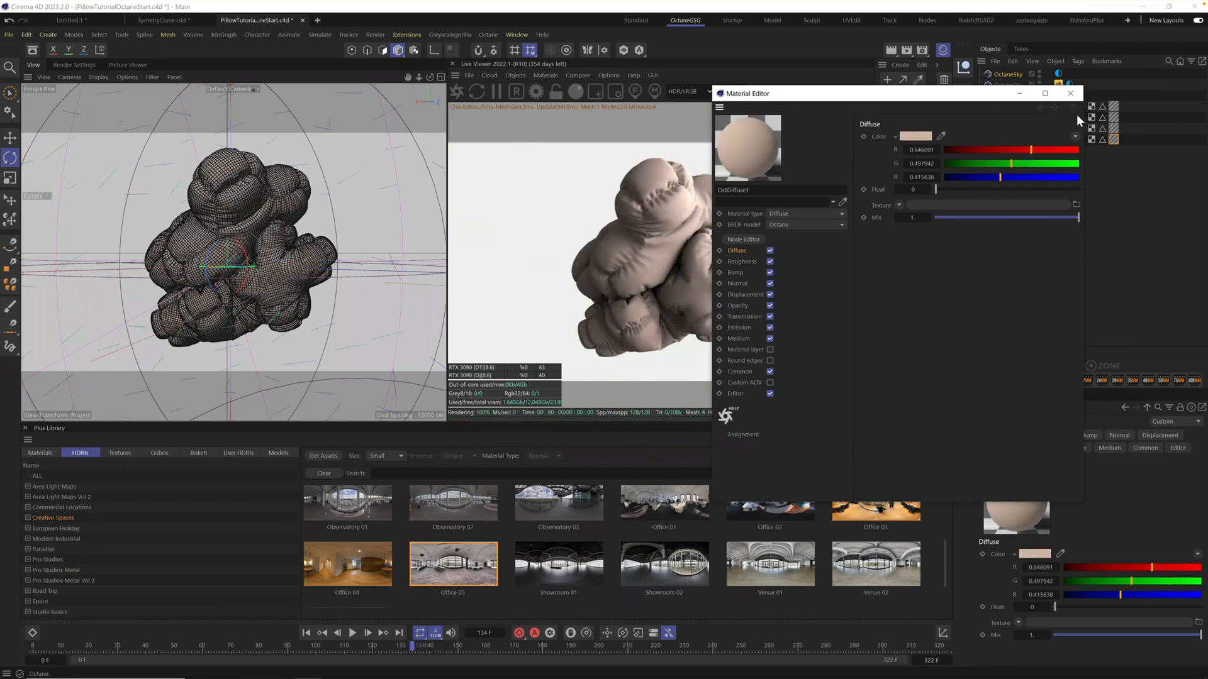
click(1070, 93)
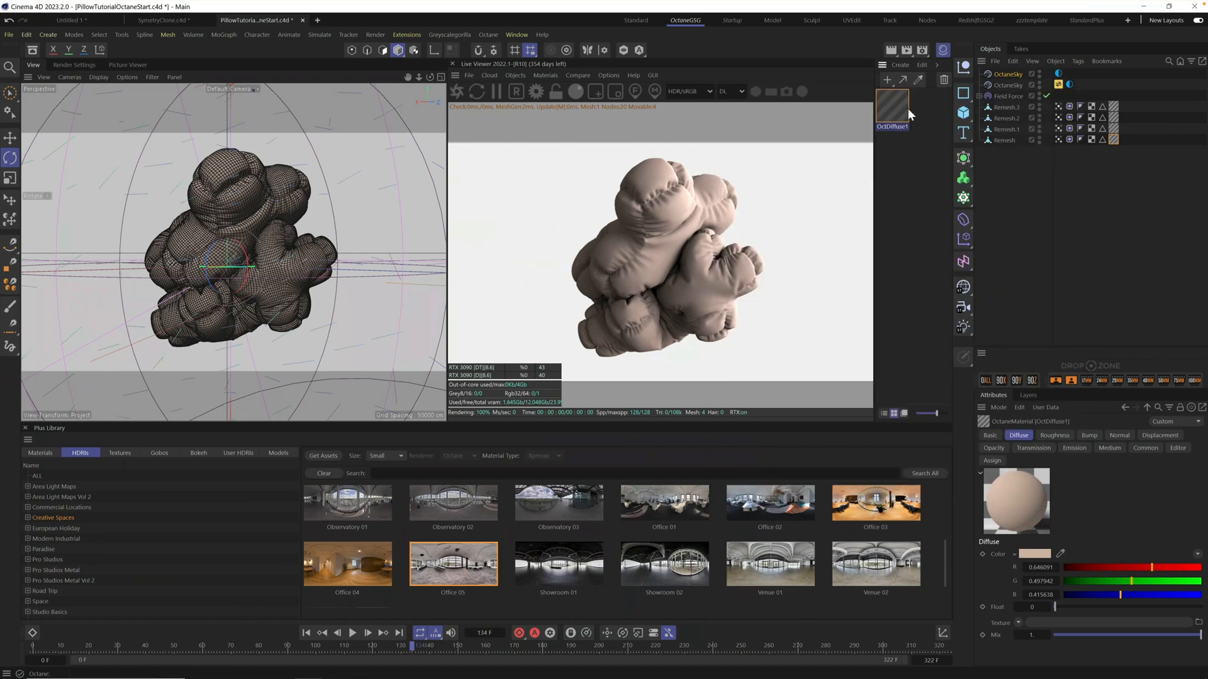
Step: Delete the diffuse material from the scene and close the Material Manager
key(Delete)
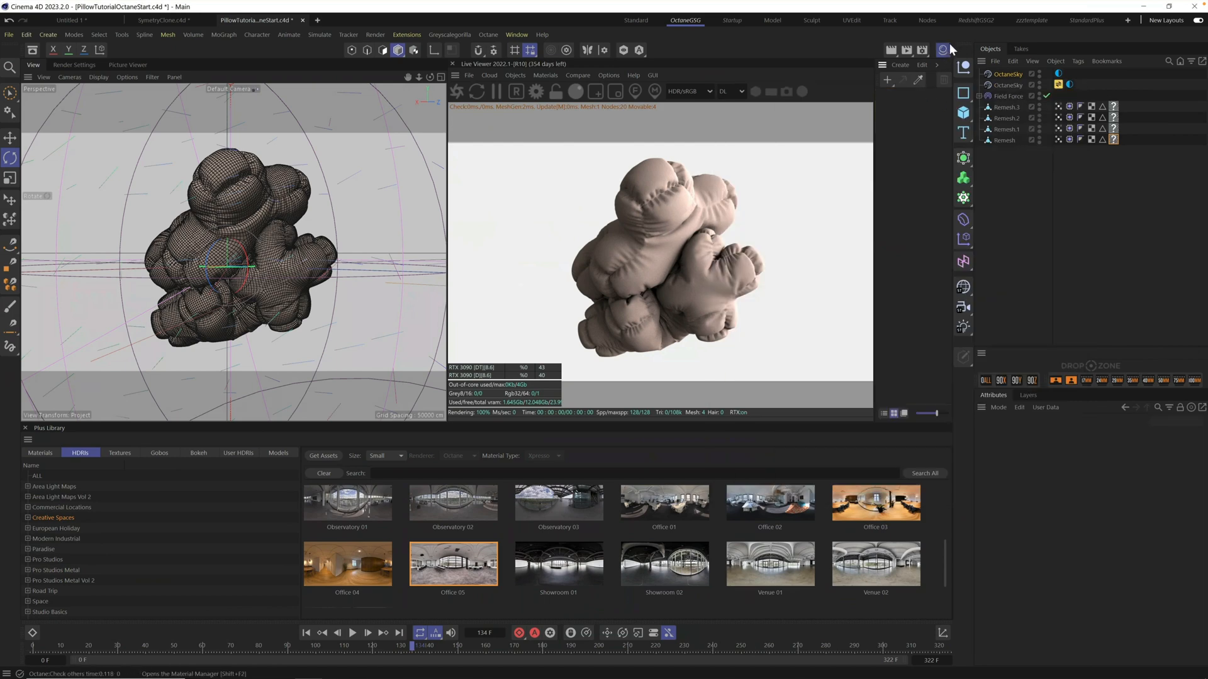
click(943, 50)
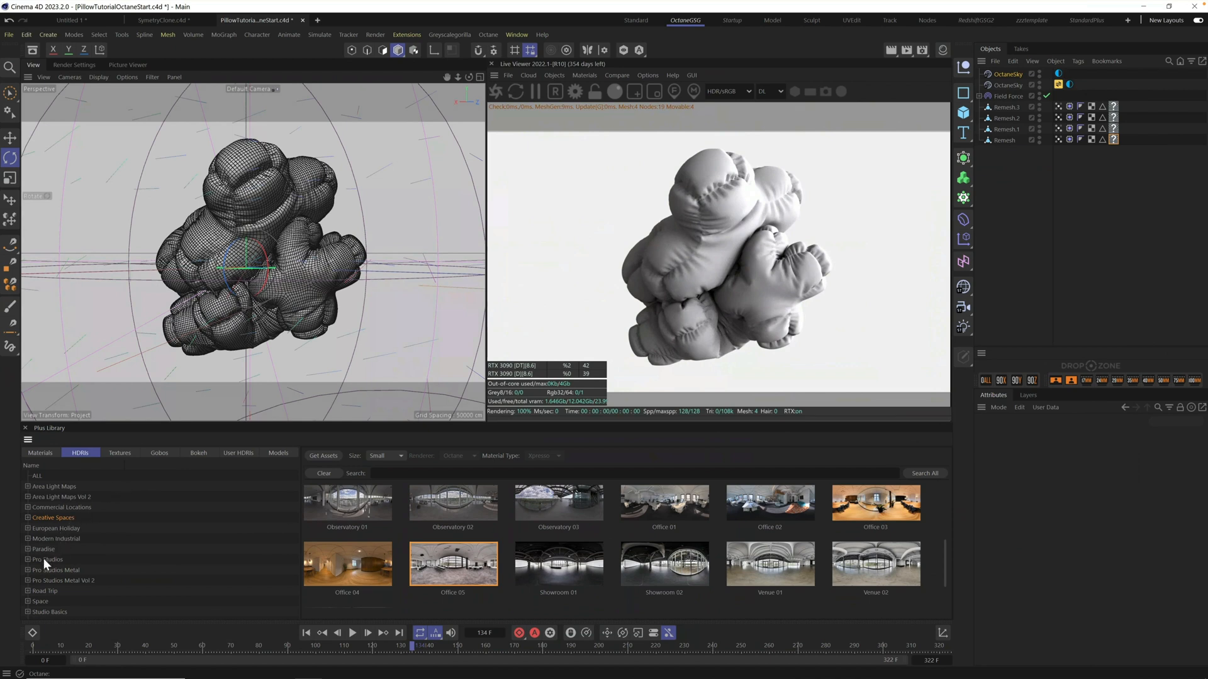
Step: Apply the Fabric Linear Red material from the Octane fabric collection to the Remesh.1 pillow
click(38, 453)
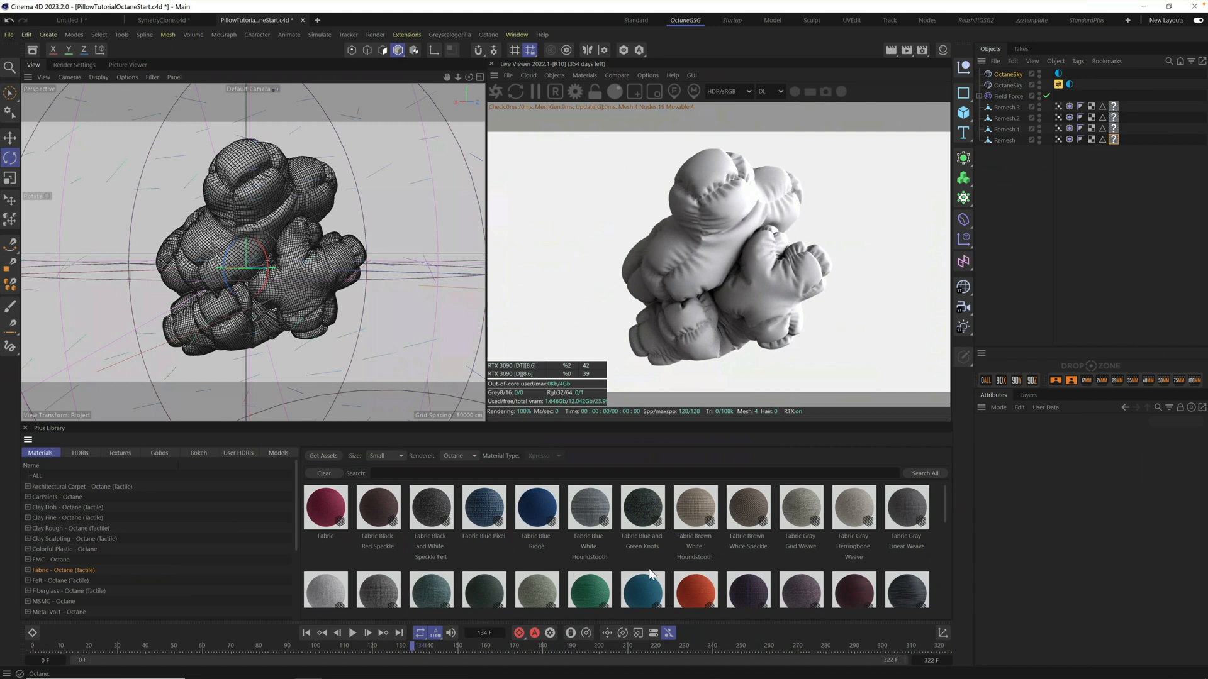
drag(945, 500, 947, 518)
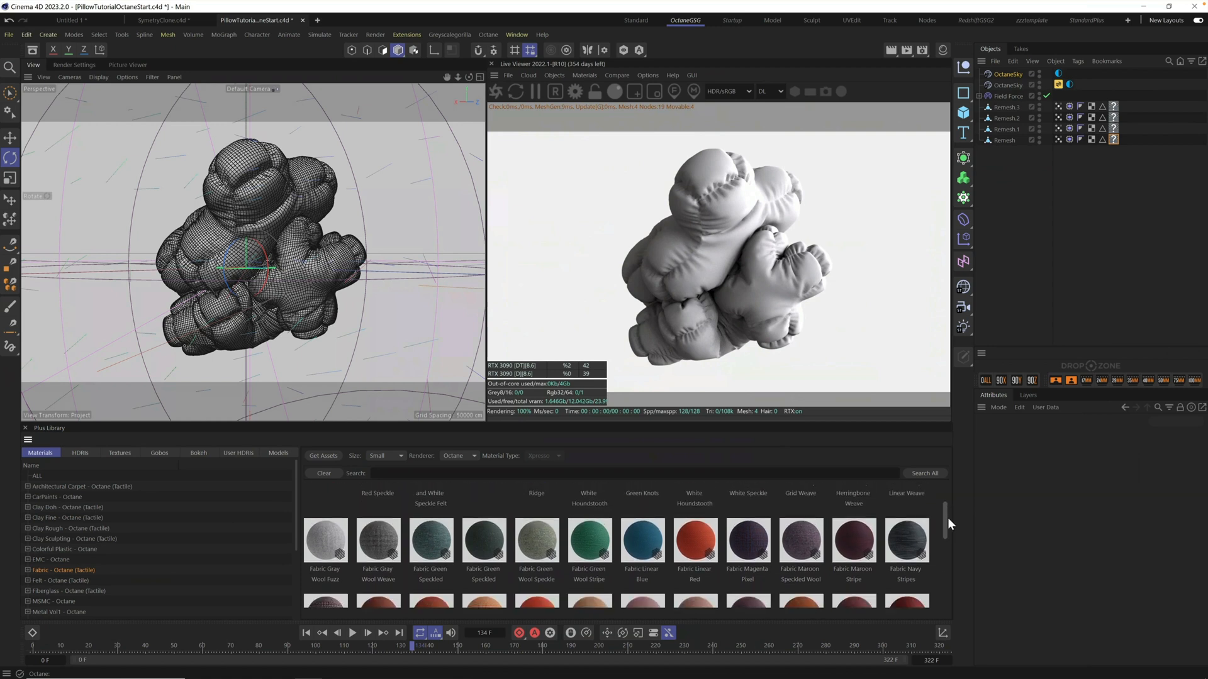
drag(701, 547, 272, 184)
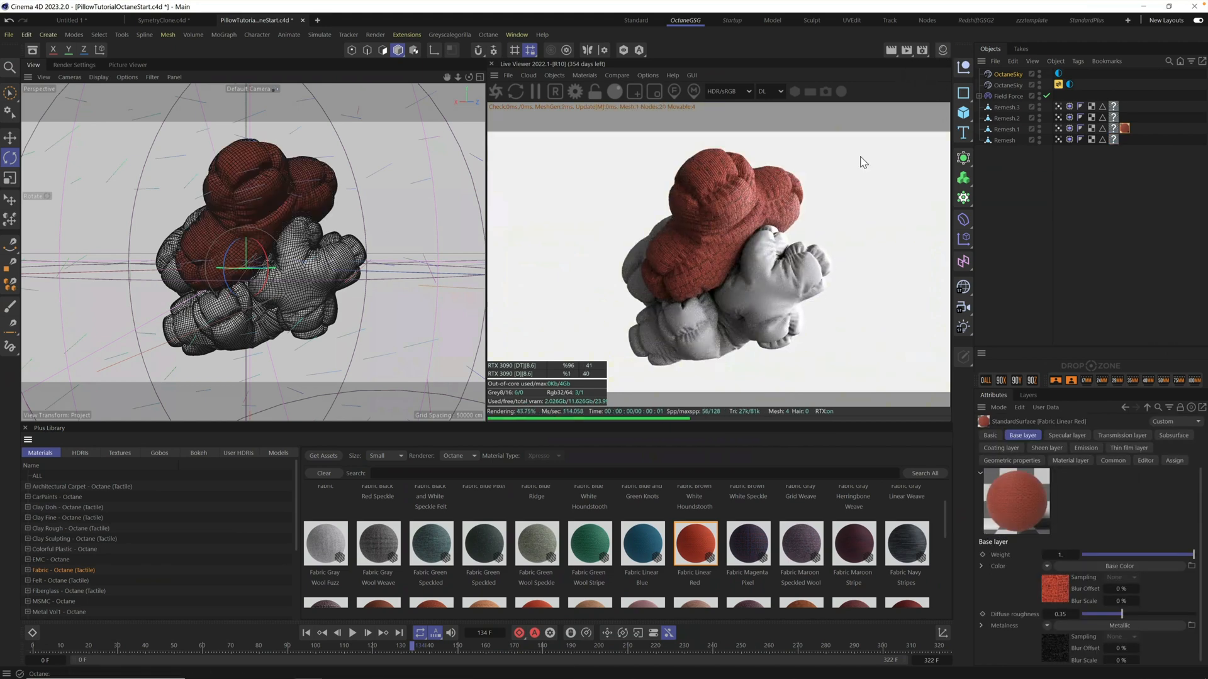
click(941, 51)
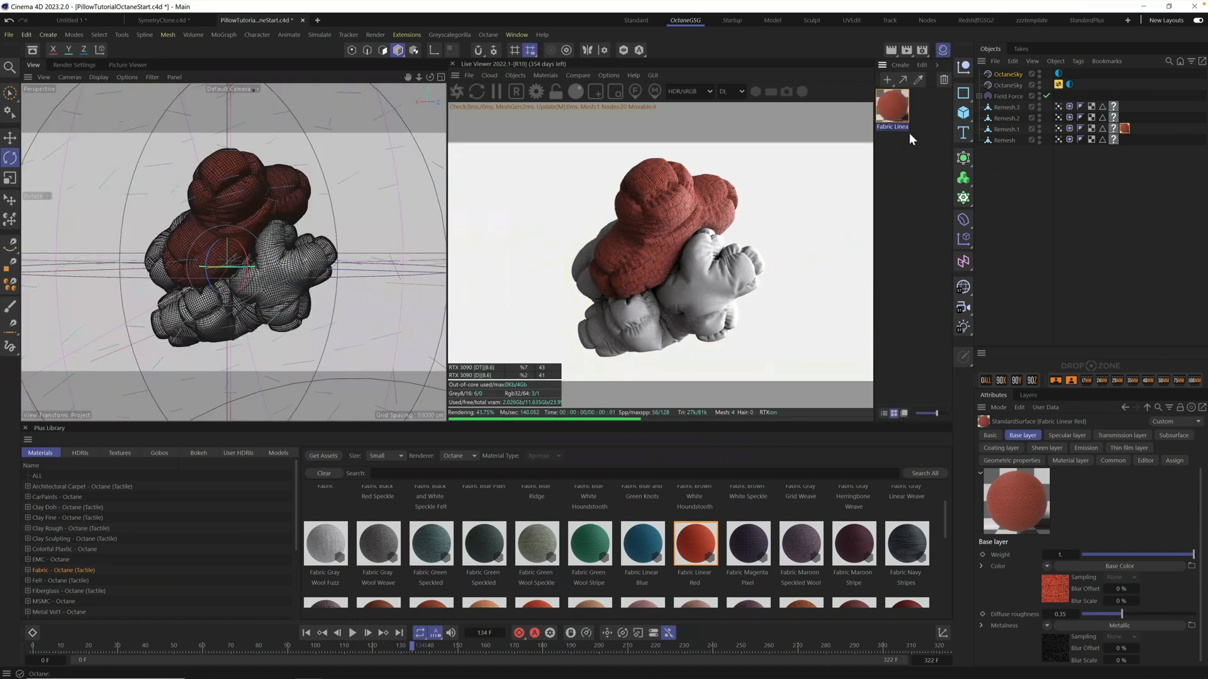
click(942, 49)
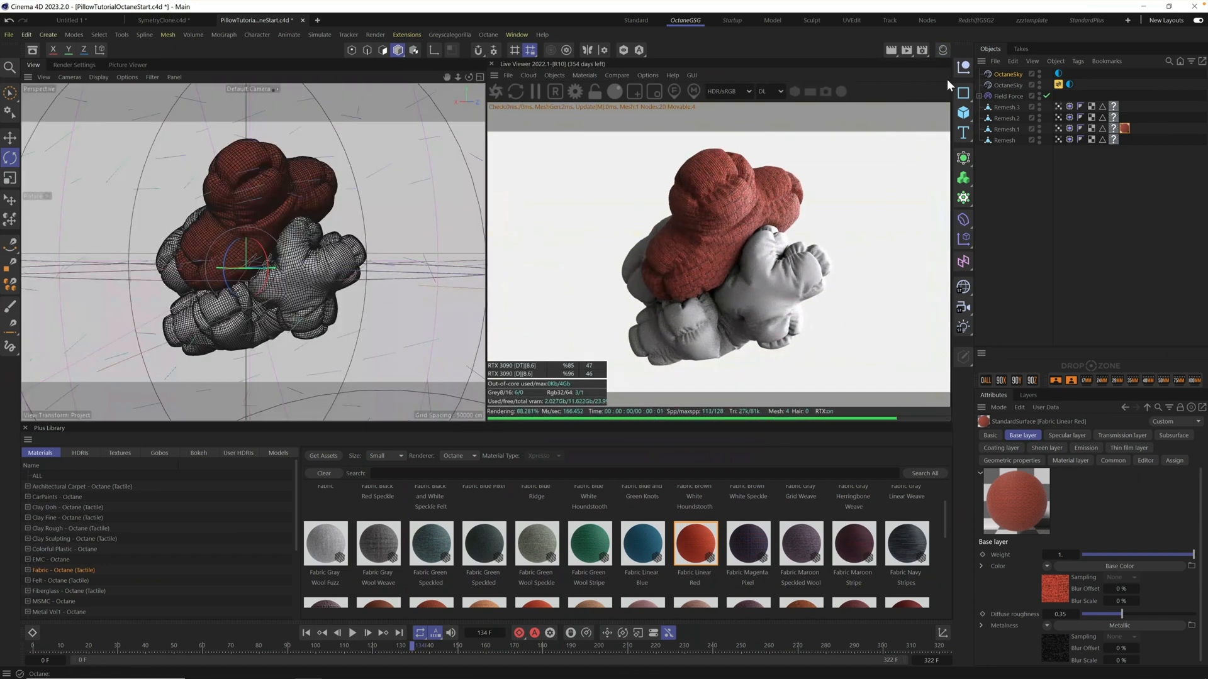
Step: Delete the empty material tags from Remesh.3, Remesh.2, Remesh.1 and Remesh
click(1113, 107)
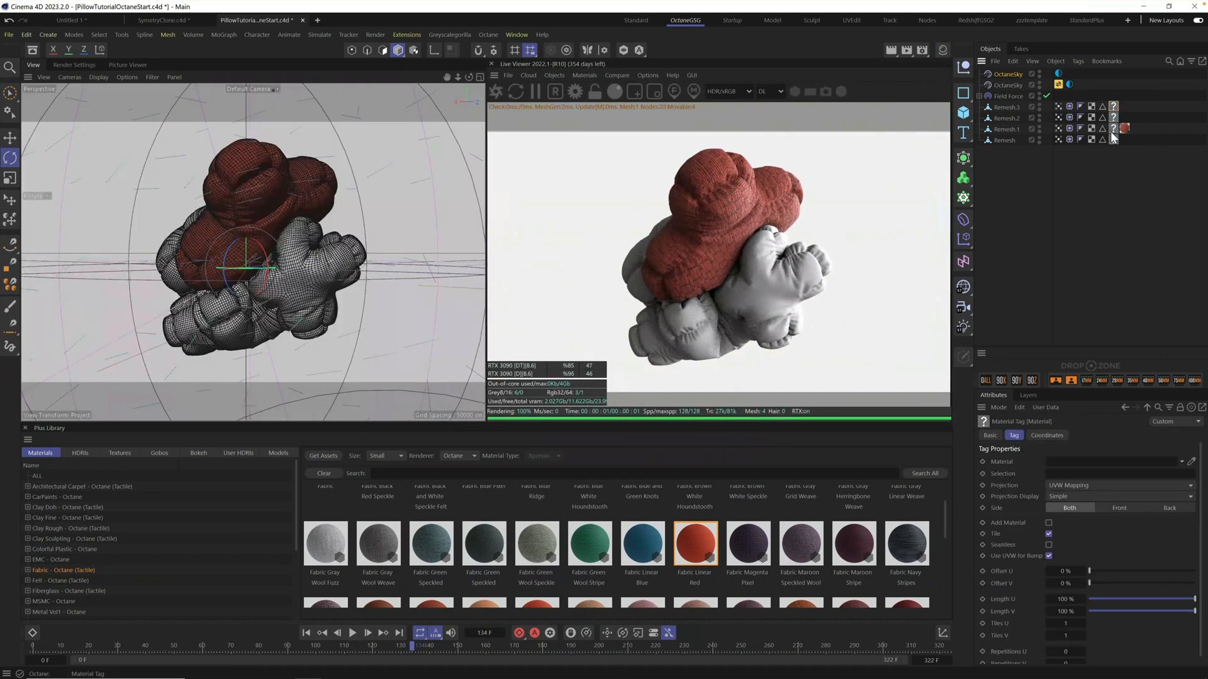
shift+click(1114, 140)
key(Delete)
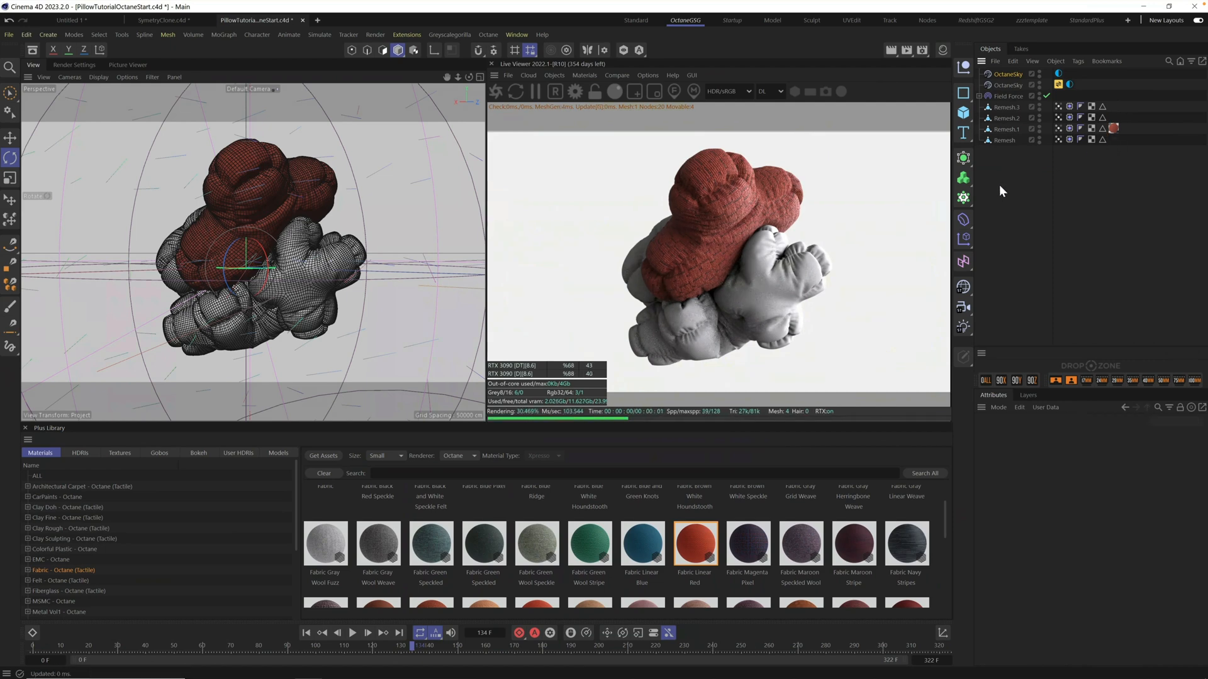
Step: Apply Fabric Orange Square Grid to the Remesh pillow and Fabric Orange Speckle Felt to Remesh.3
drag(945, 526, 946, 539)
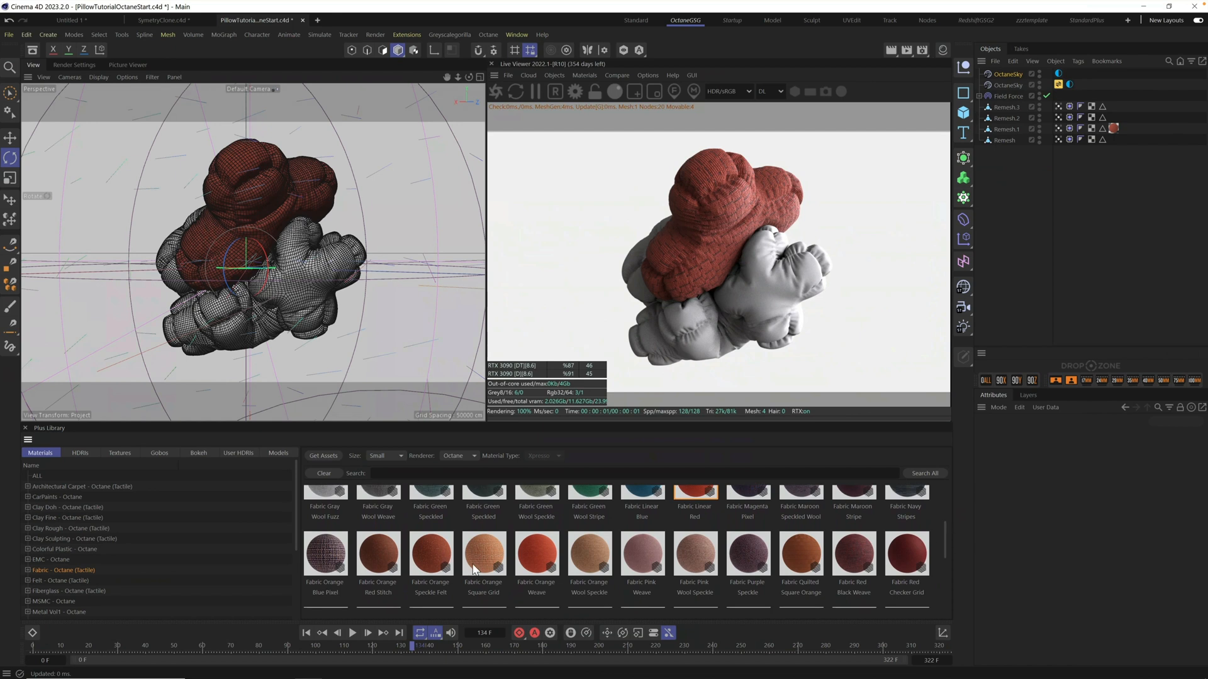
drag(480, 564, 769, 232)
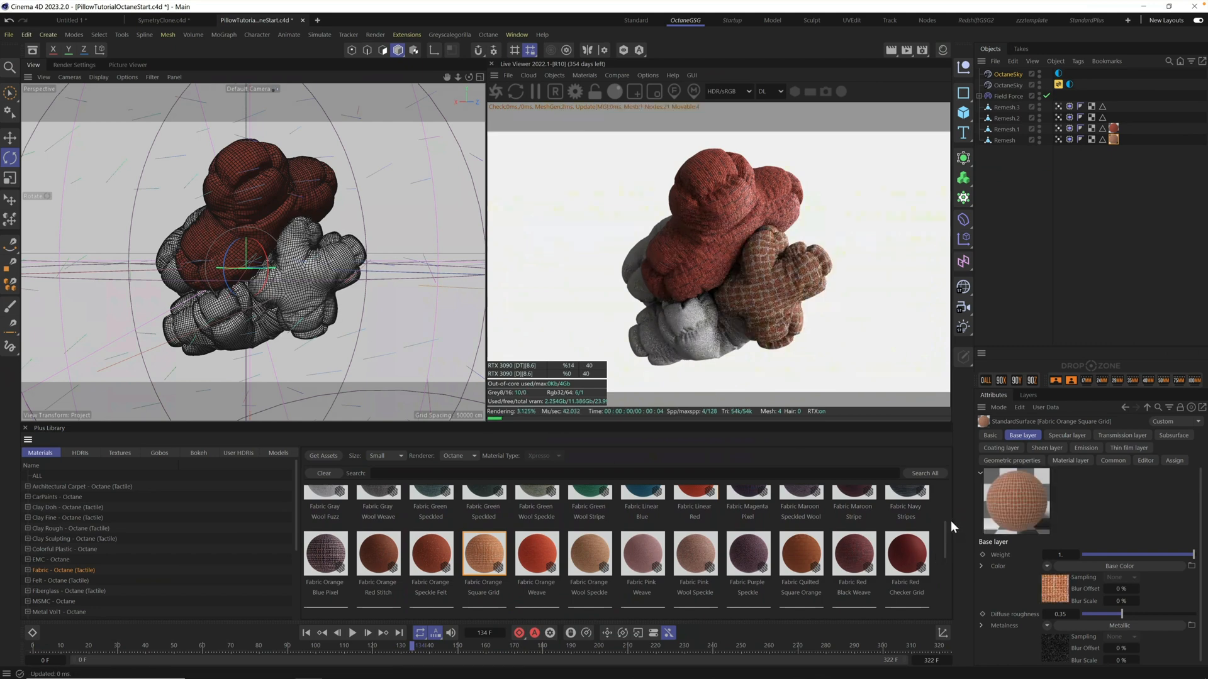
mouse_move(943, 530)
mouse_down()
mouse_move(944, 497)
mouse_move(946, 526)
mouse_up()
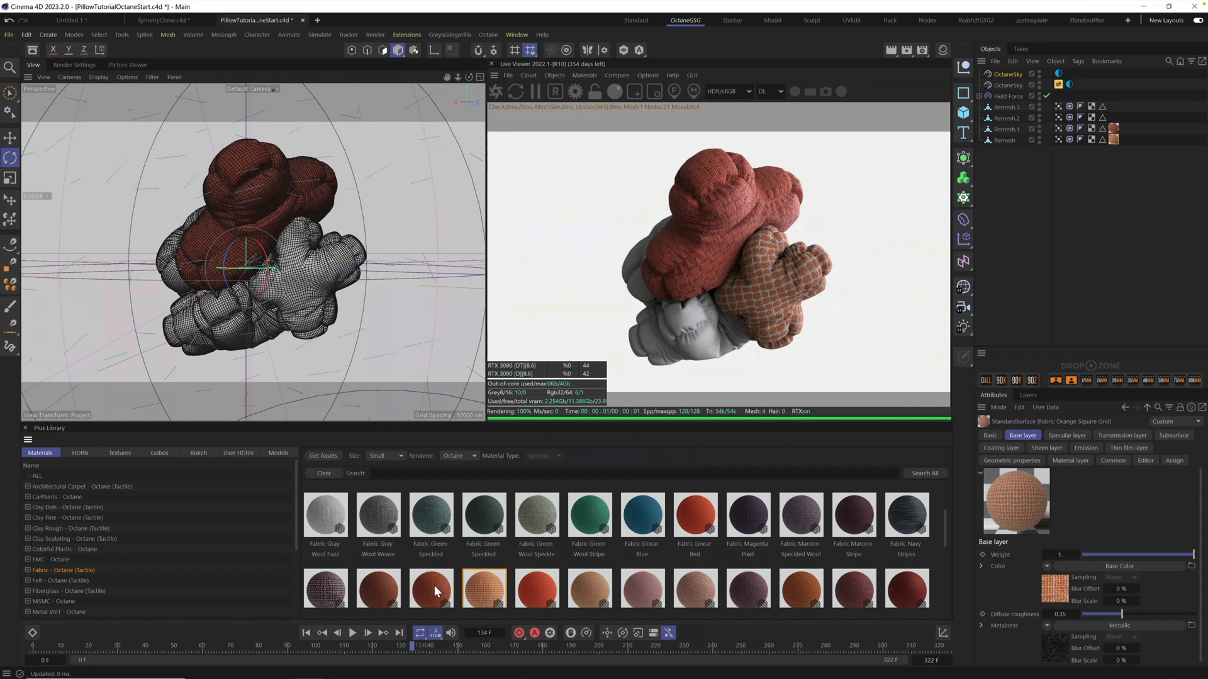
drag(436, 596, 226, 327)
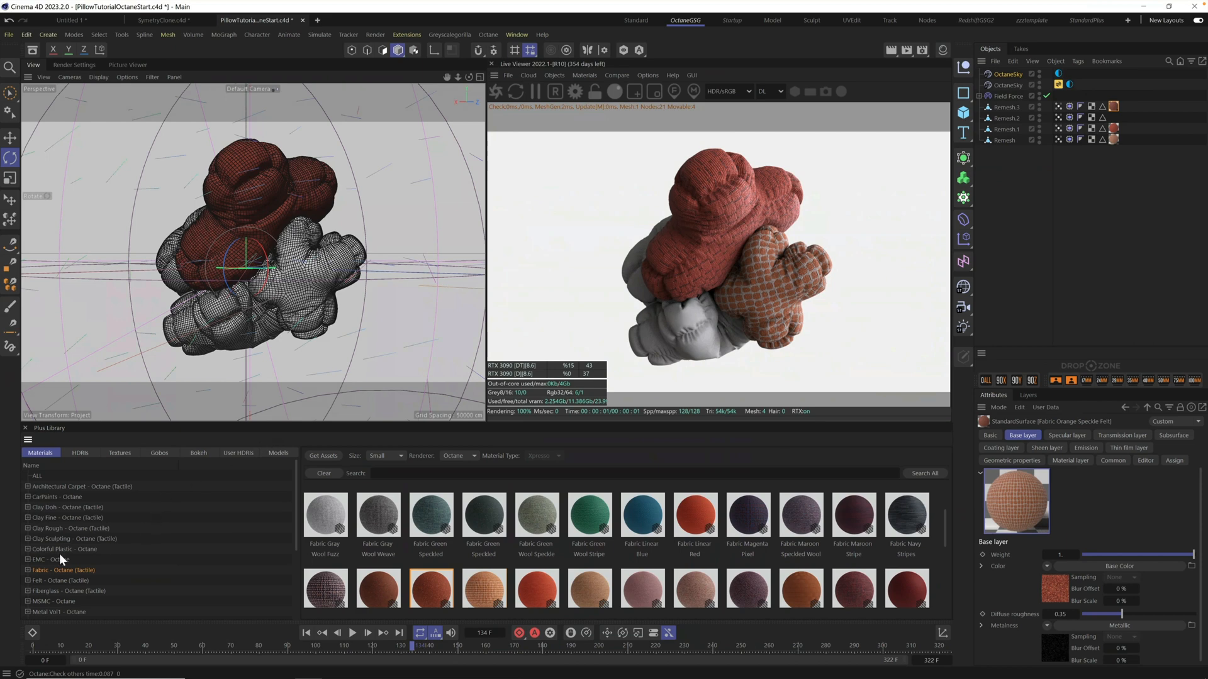
Step: Apply the Deep Earth Orange material from the Octane architectural carpet collection to the Remesh.2 pillow
click(51, 581)
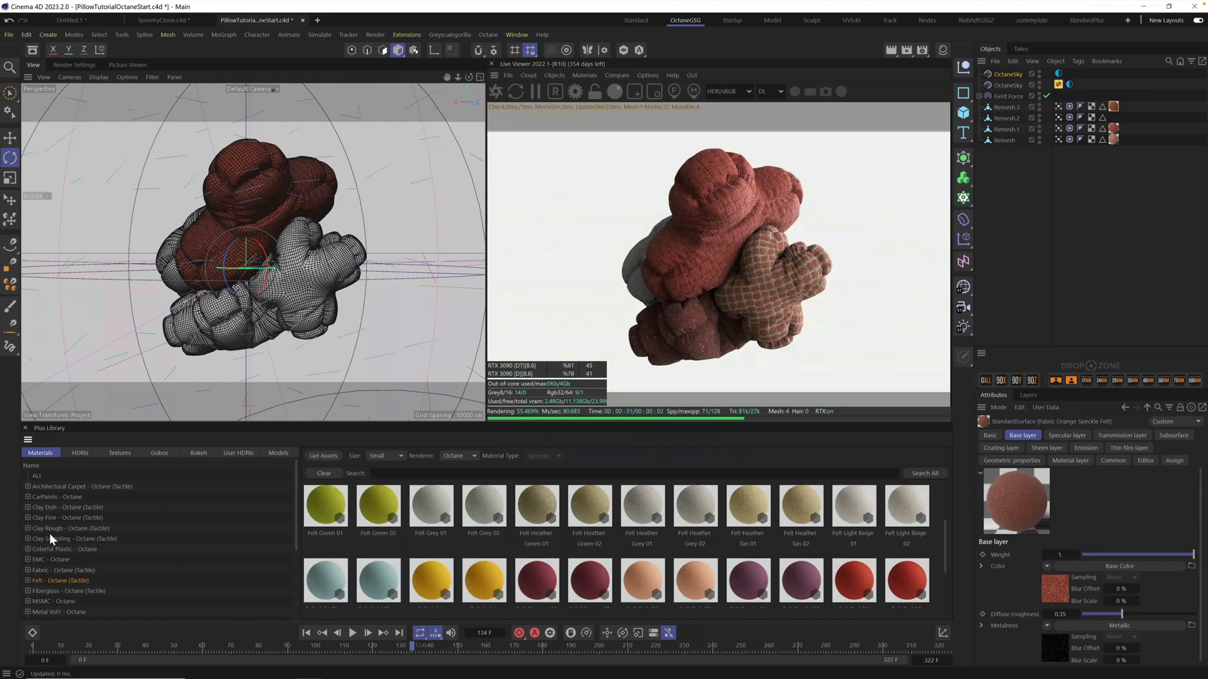
click(62, 485)
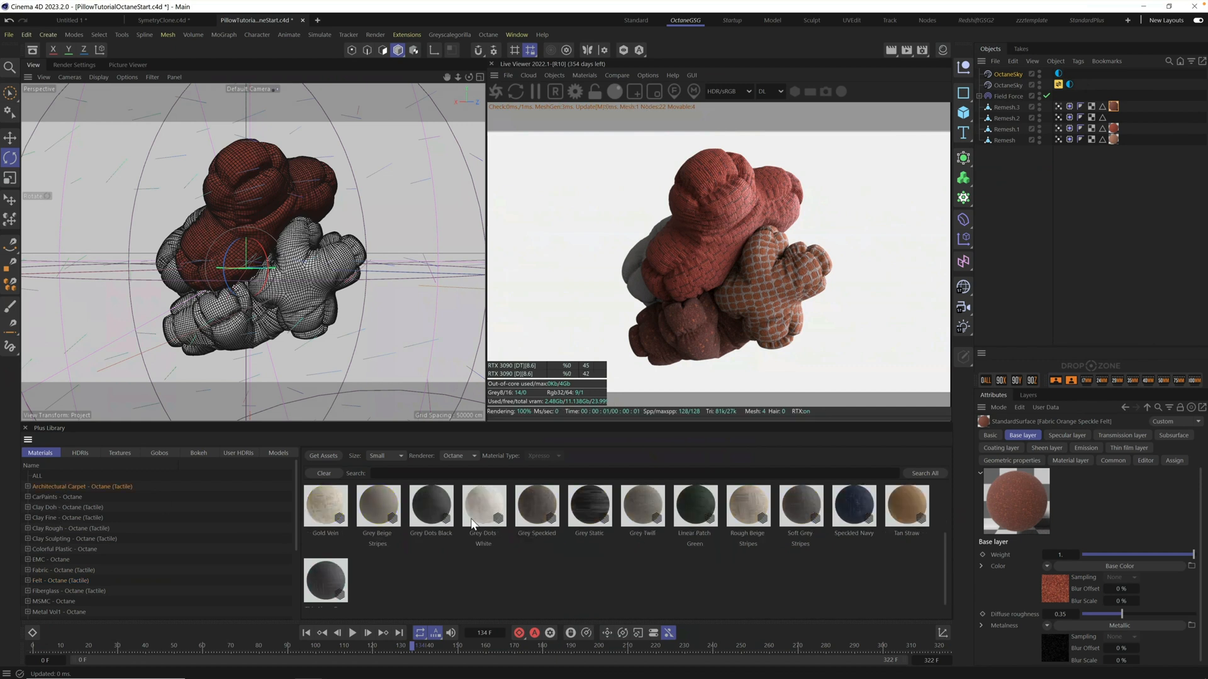
scroll(585, 543, up, 2)
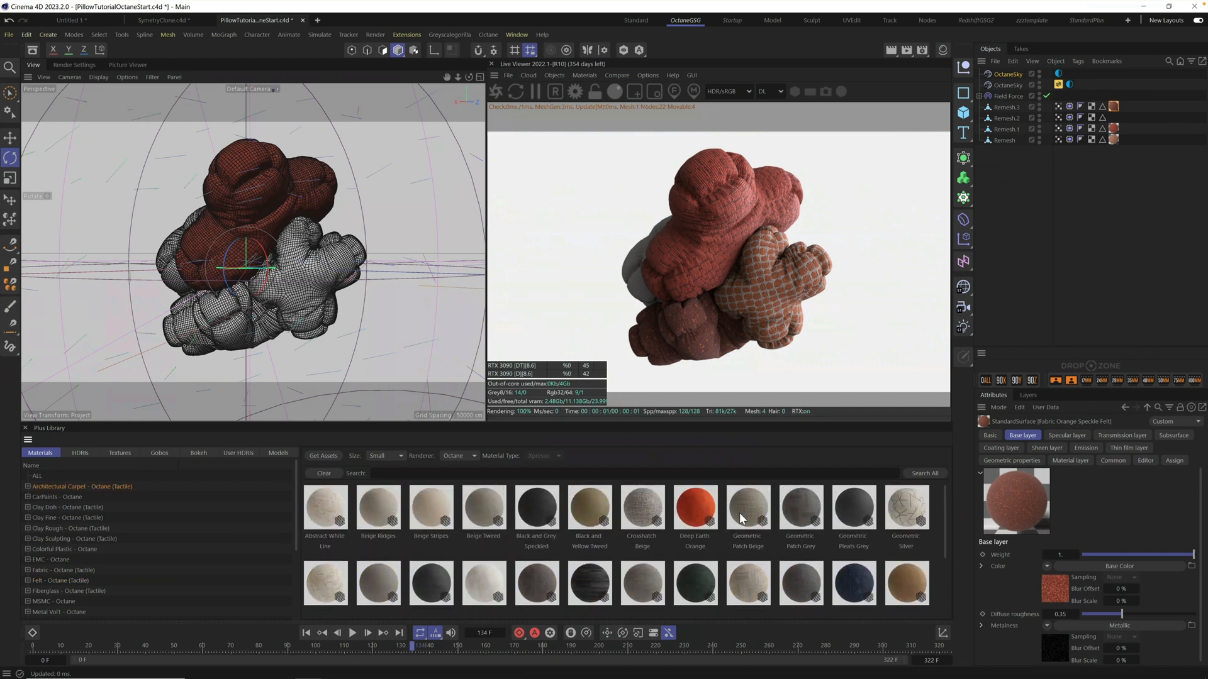
drag(703, 513, 167, 263)
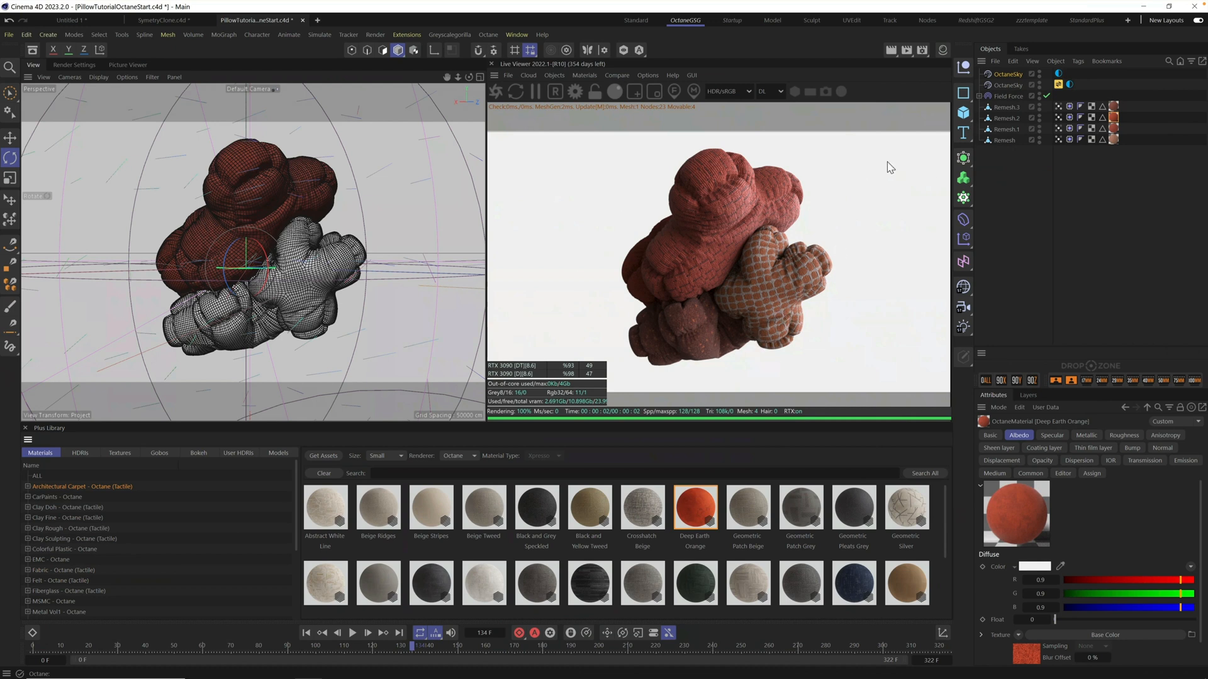
Step: Set the Octane render kernel to Path tracing with a maximum of 2000 samples
click(1011, 85)
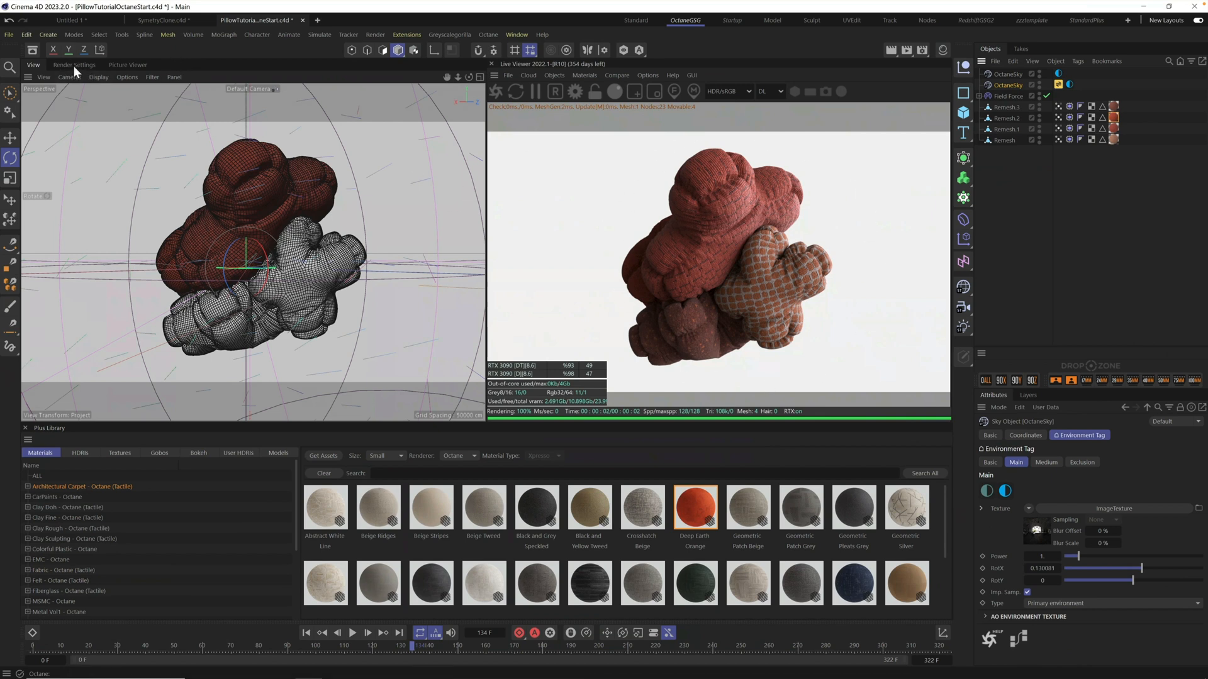
click(576, 92)
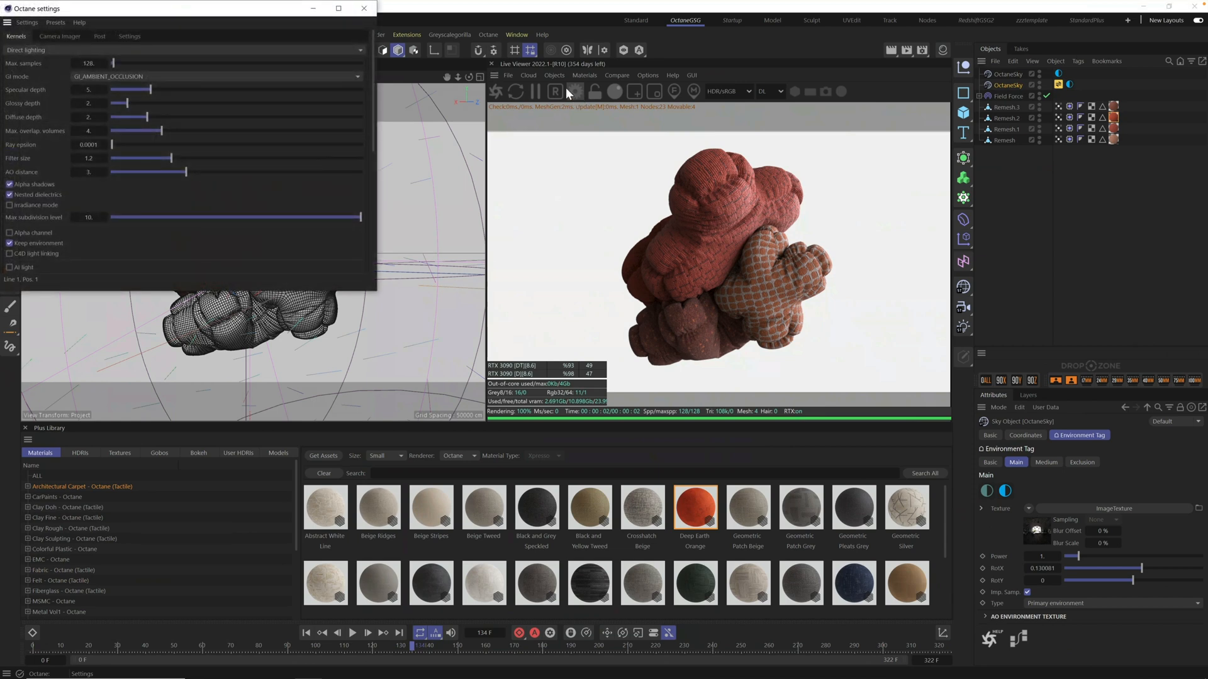
click(66, 50)
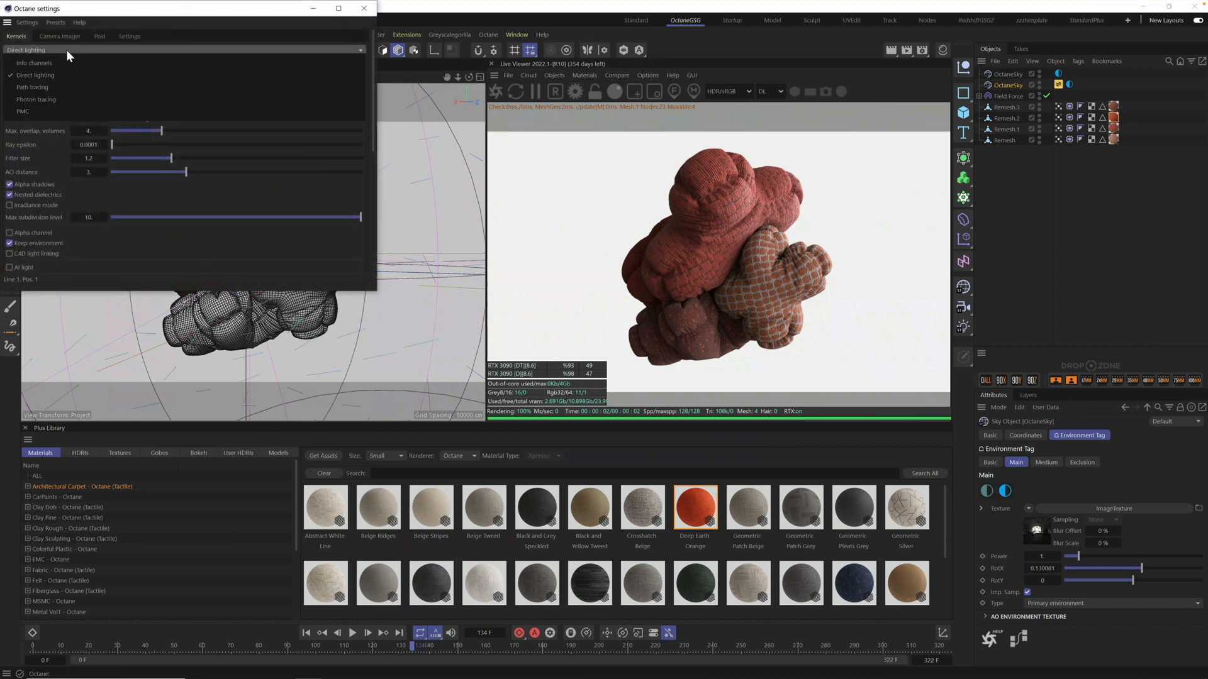
click(71, 87)
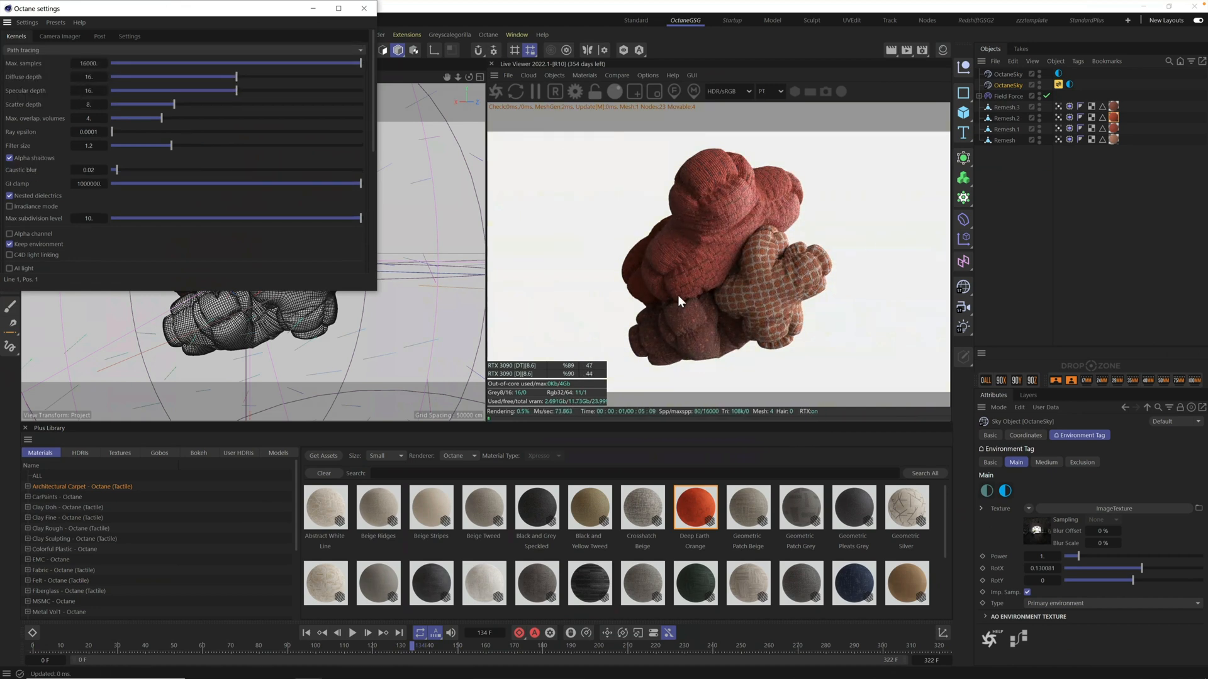
click(90, 64)
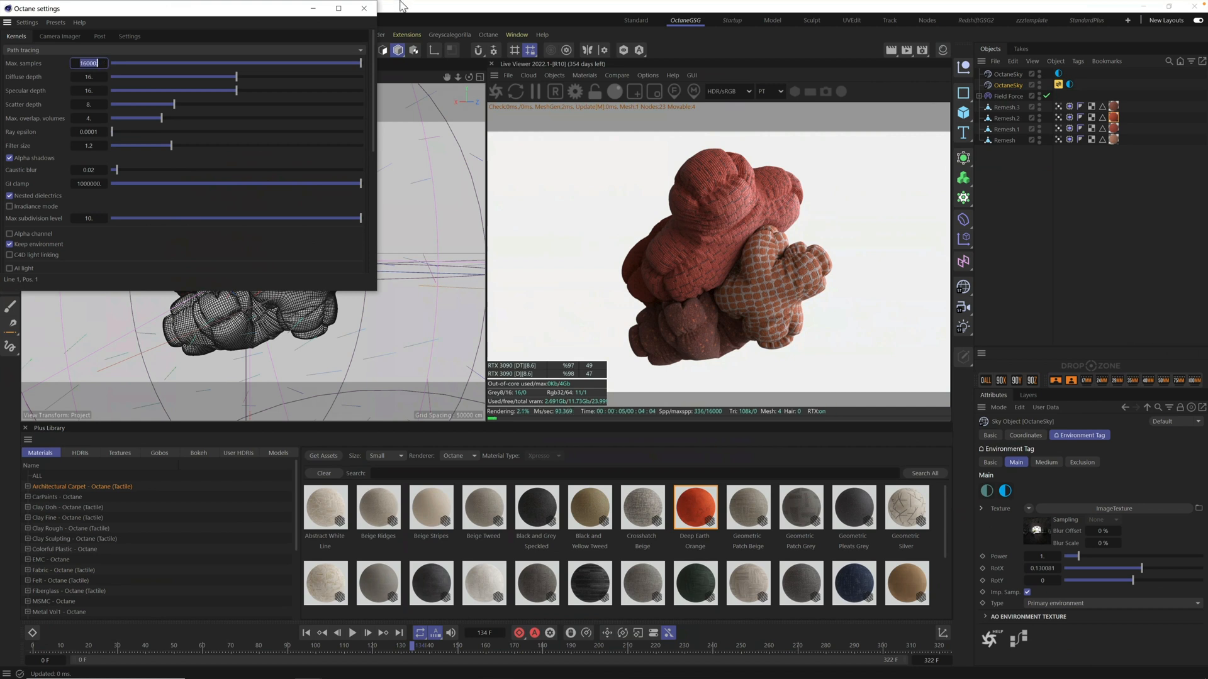
text(2000)
key(Return)
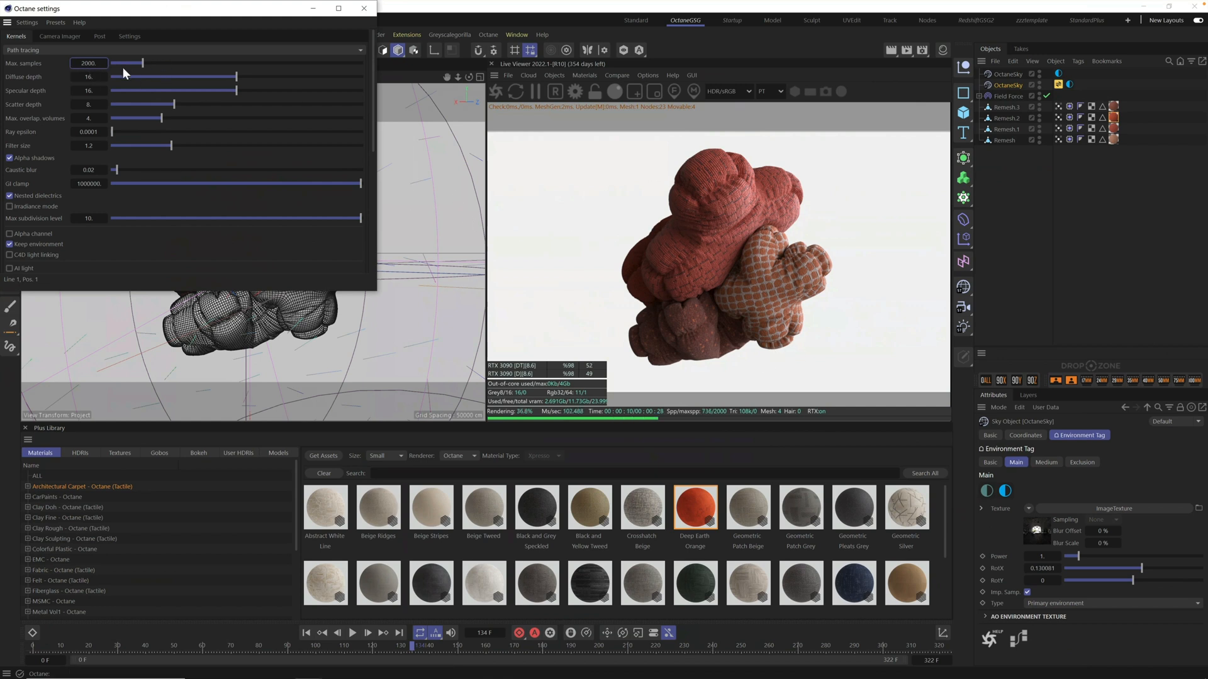
Step: Set the Octane camera imager's OCIO view to ACES: sRGB, enable Force tone mapping, and close the settings
click(100, 36)
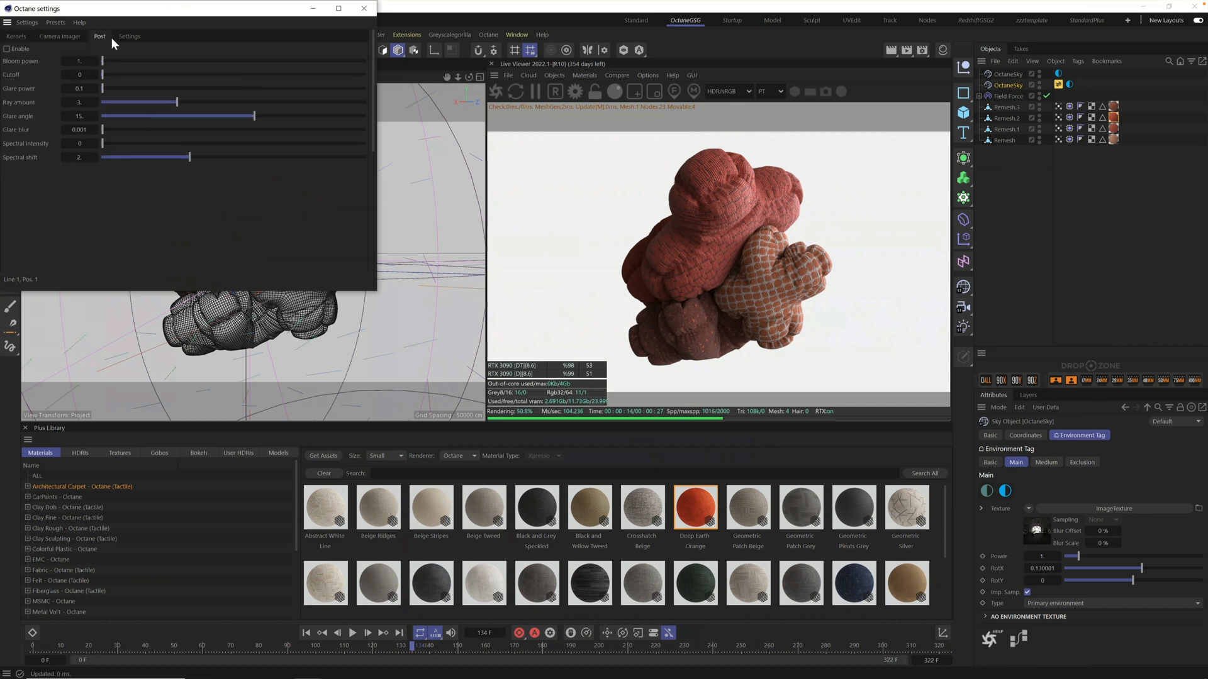
click(70, 37)
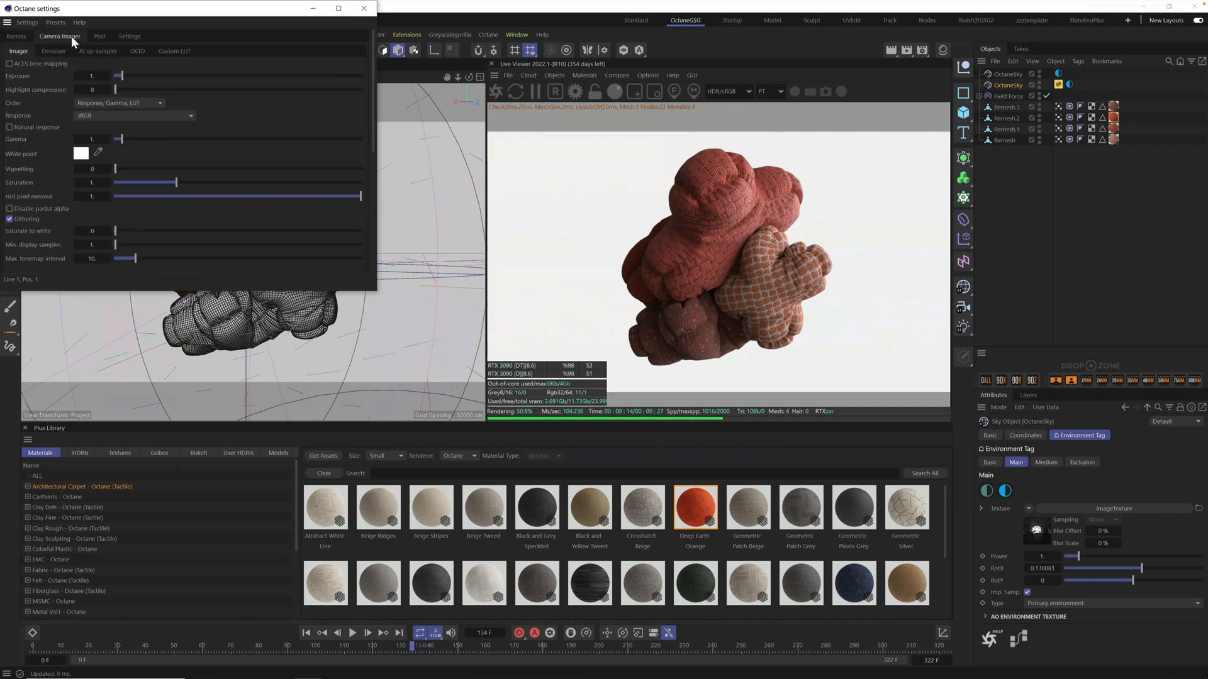
click(139, 50)
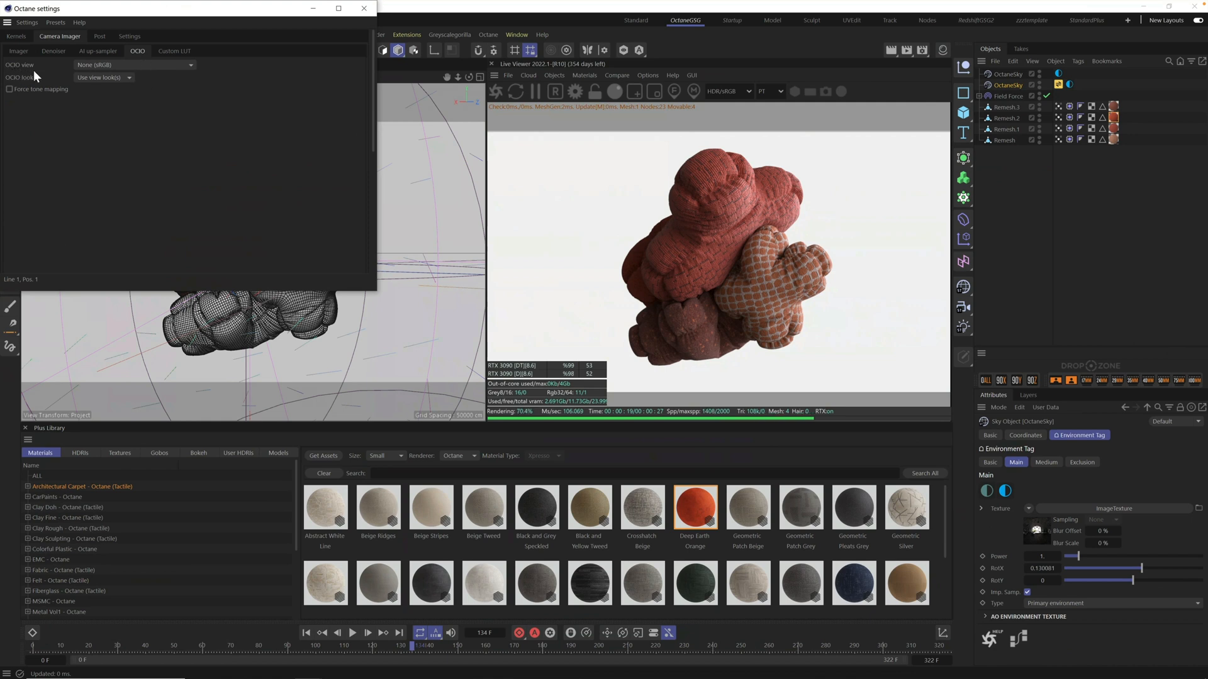
click(119, 62)
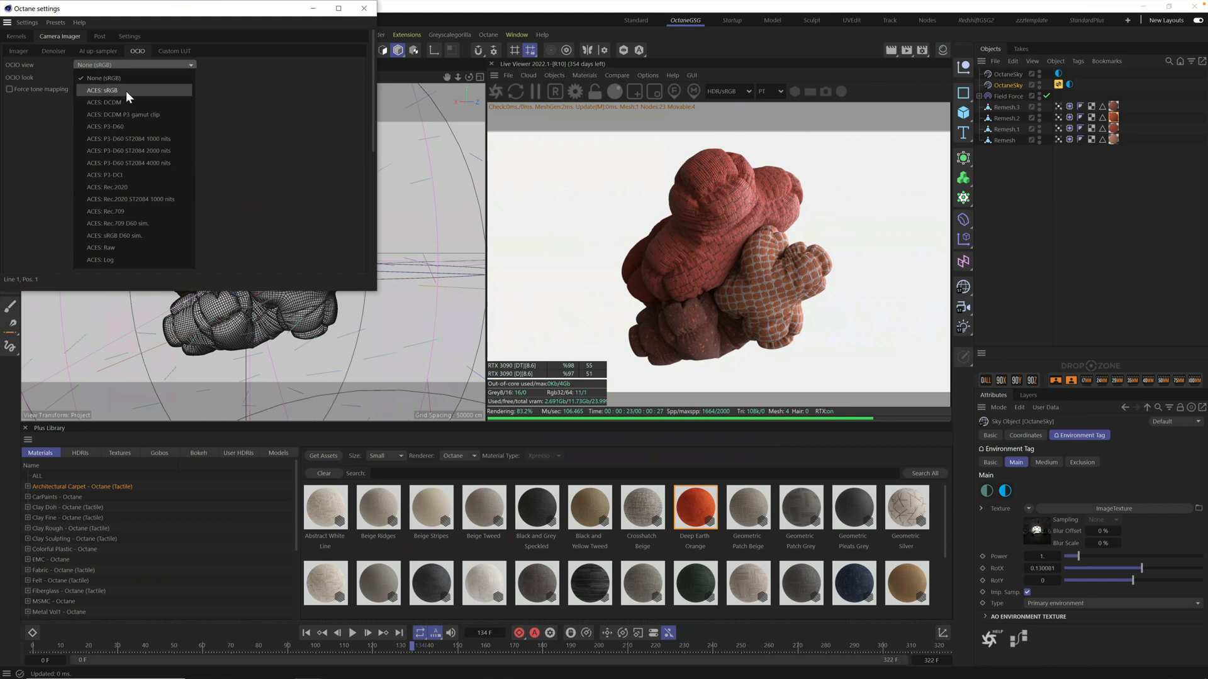
click(126, 90)
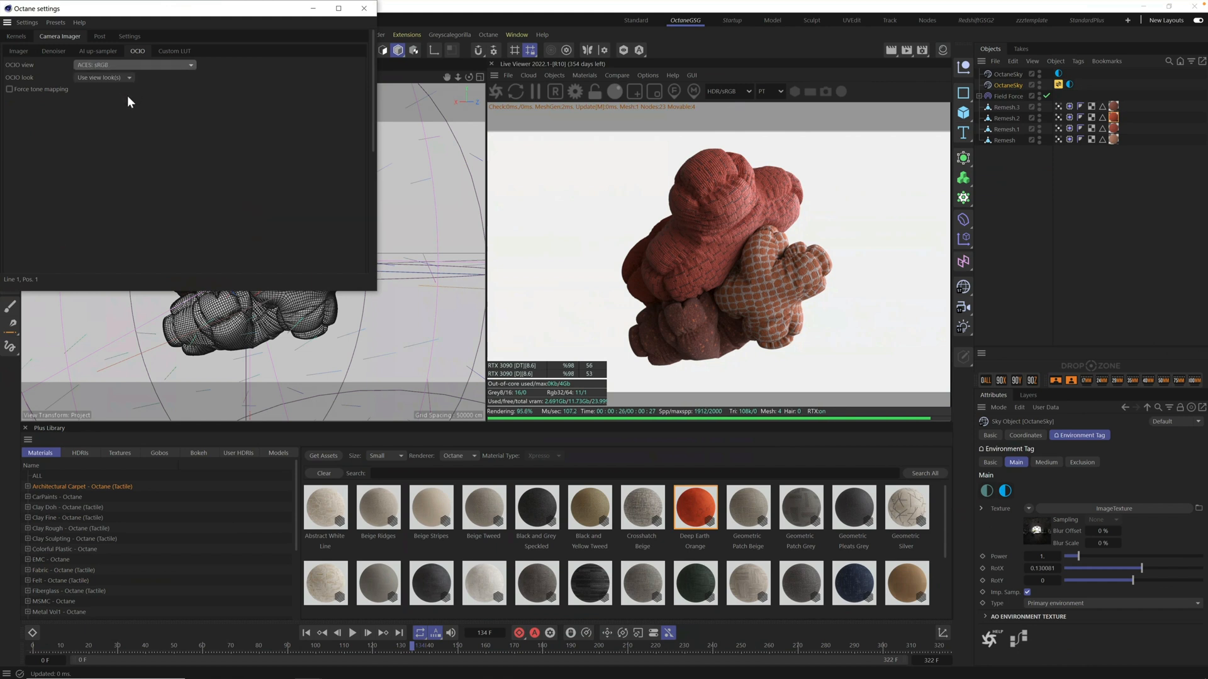
click(8, 89)
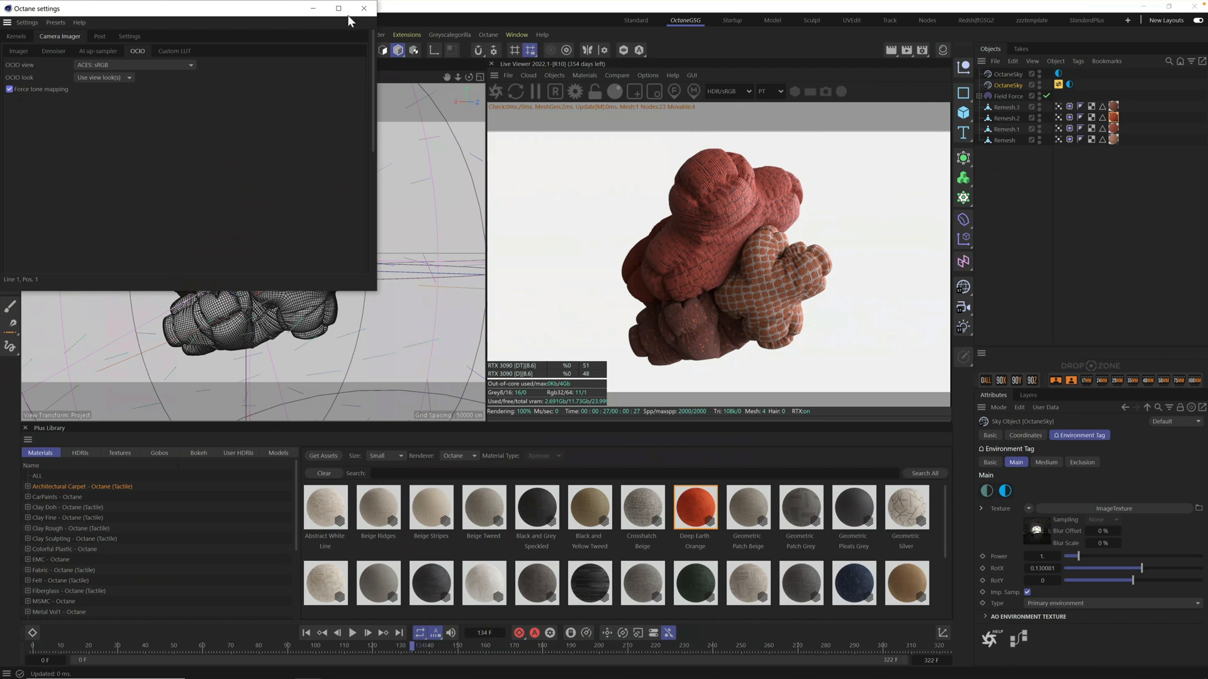
click(365, 9)
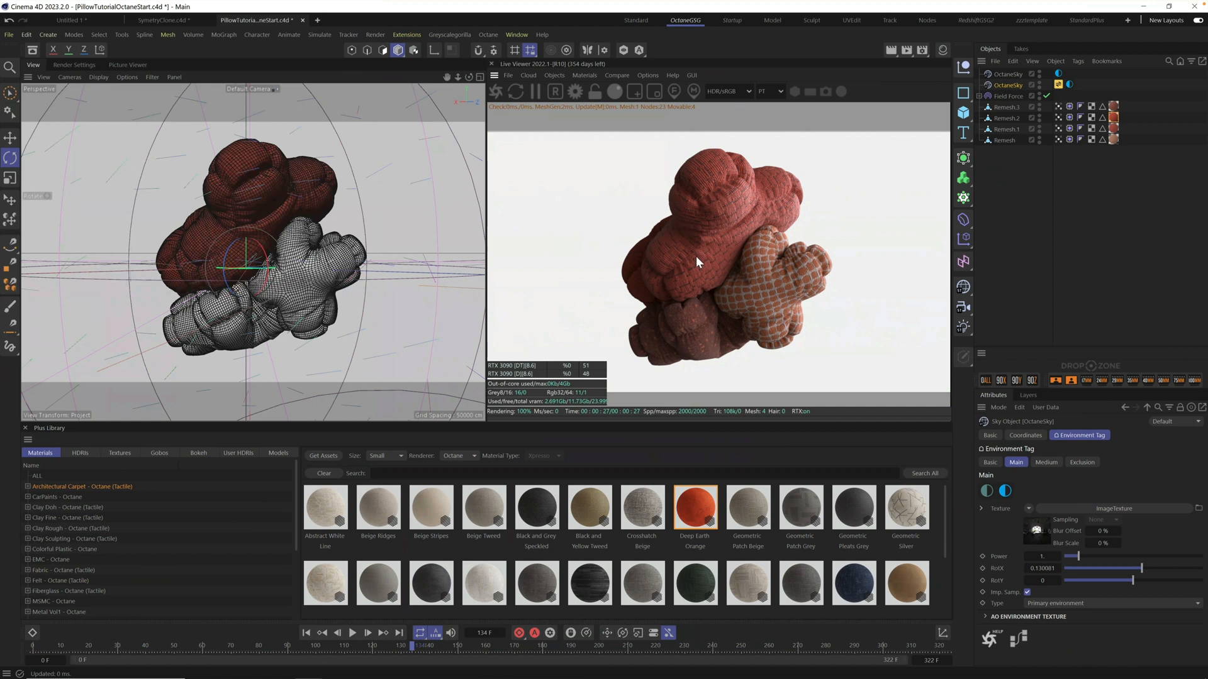
Step: Switch the Live Viewer's color space to OCIO:<sRGB>, comparing the render with LDR/sRGB
click(730, 93)
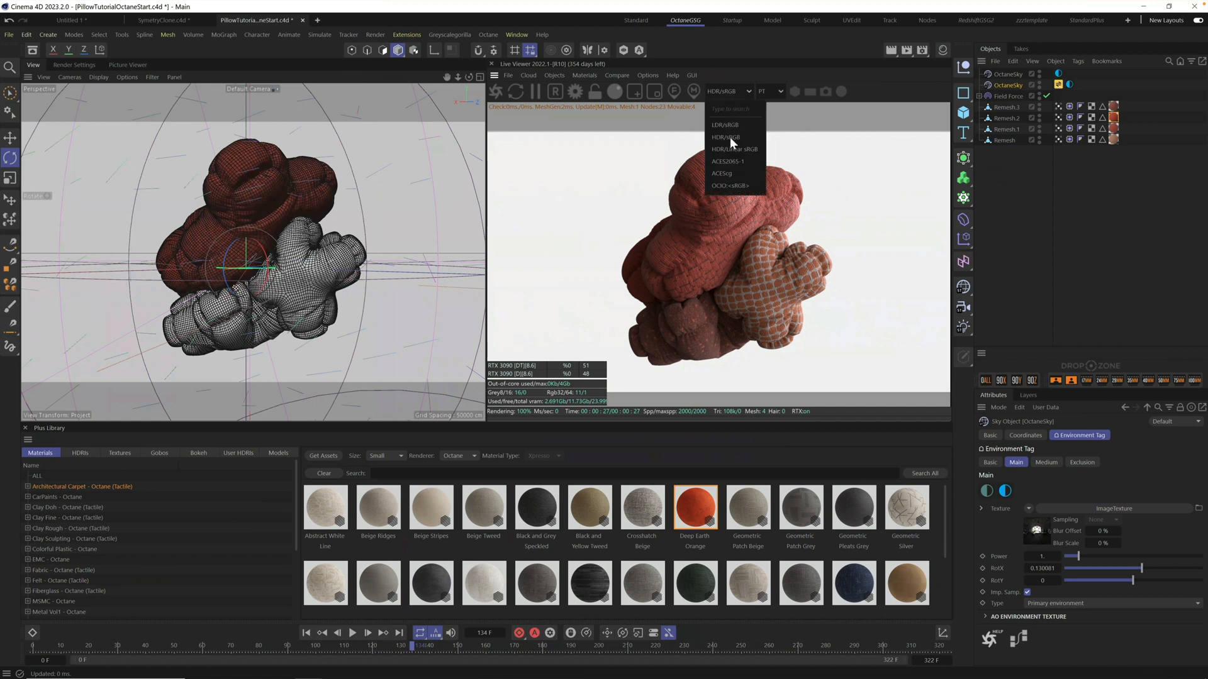
click(734, 184)
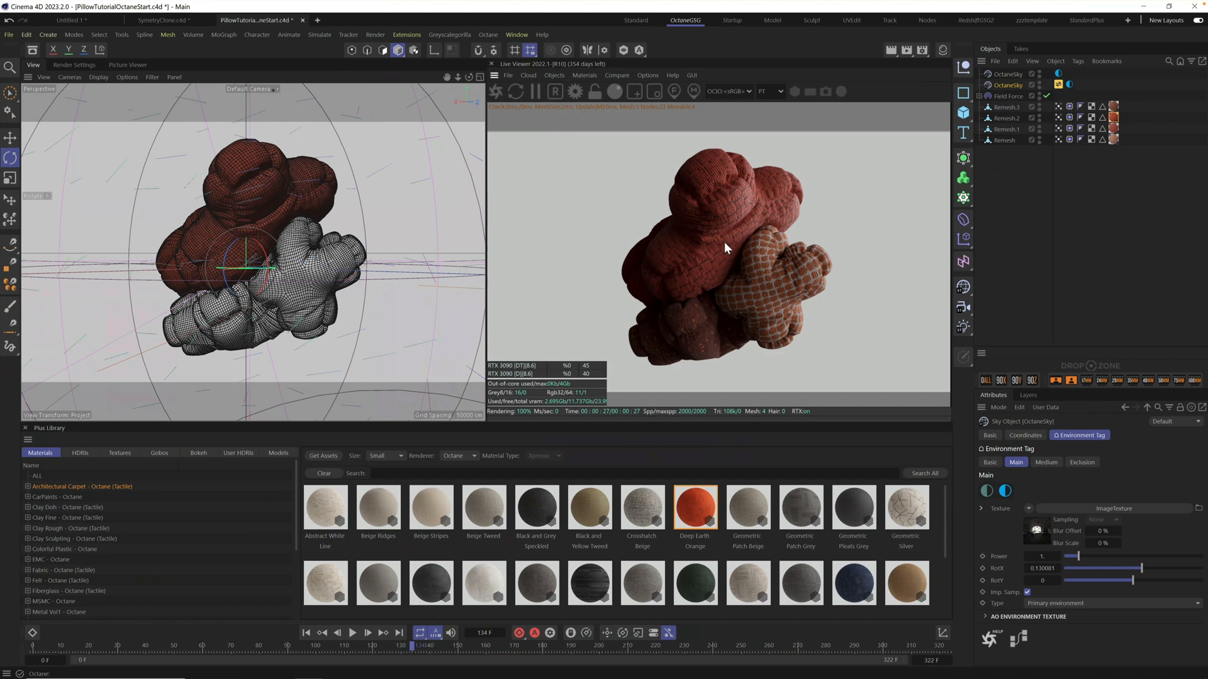
click(735, 92)
click(733, 123)
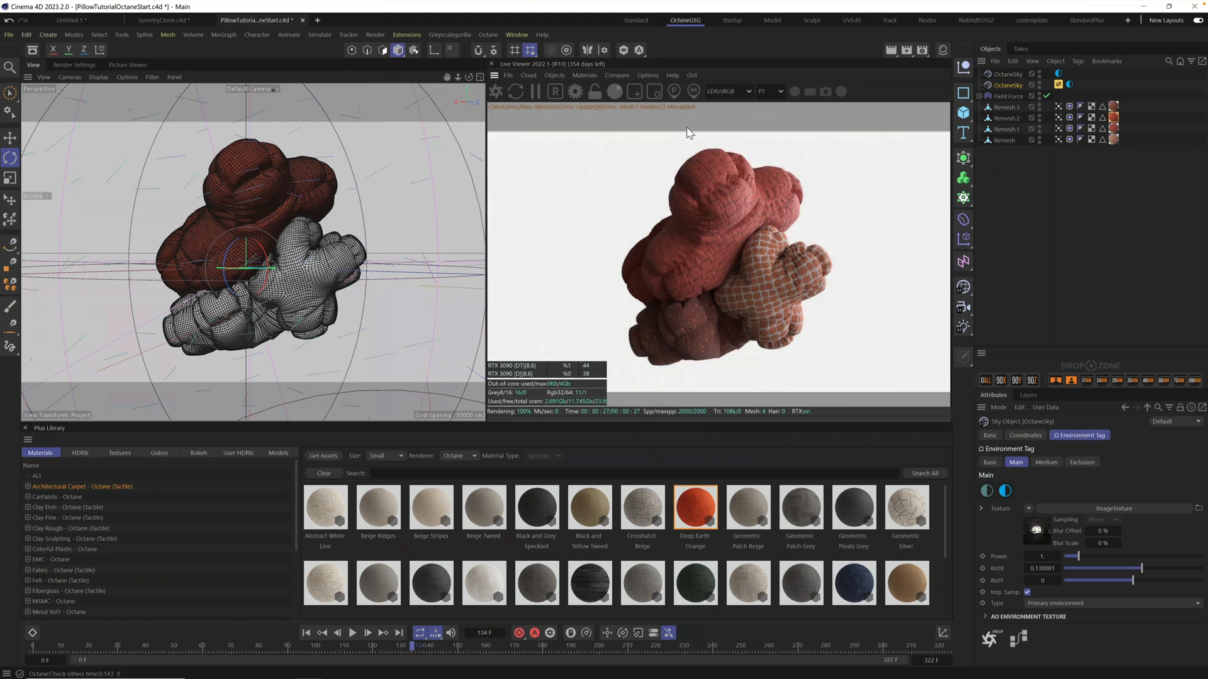
click(727, 90)
click(723, 185)
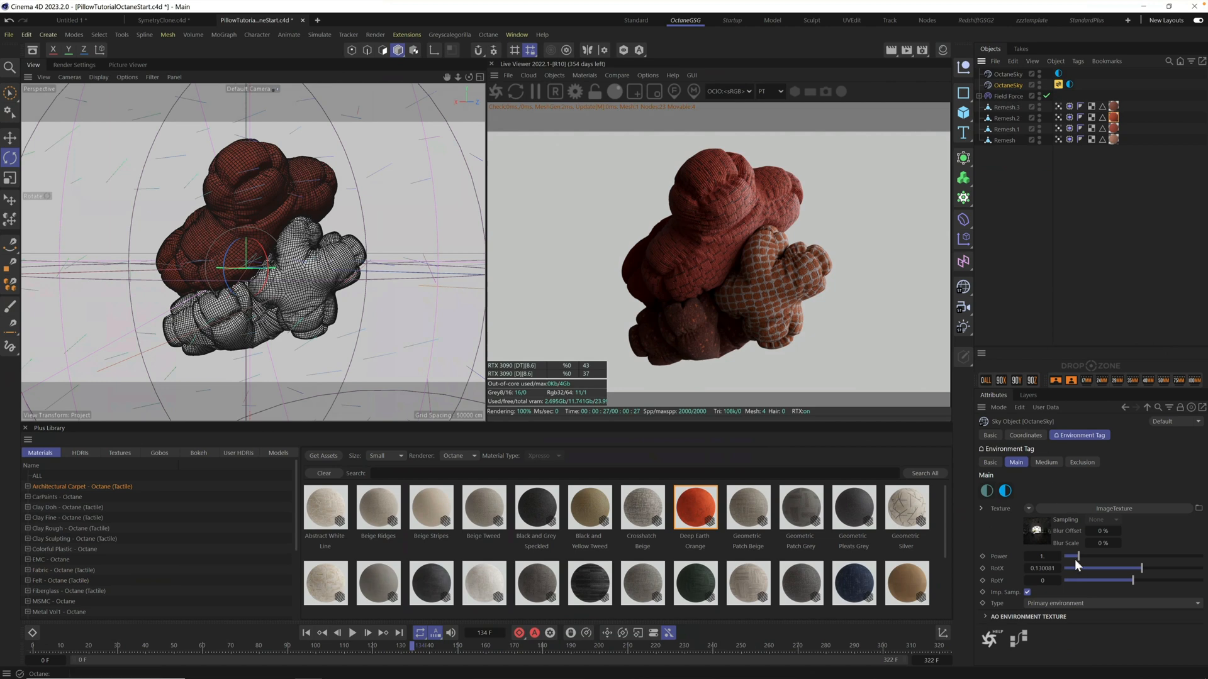
Step: Raise the HDRI OctaneSky's power to about 2.03 and compare the render in LDR/sRGB and OCIO:<sRGB>
drag(1086, 556, 1093, 557)
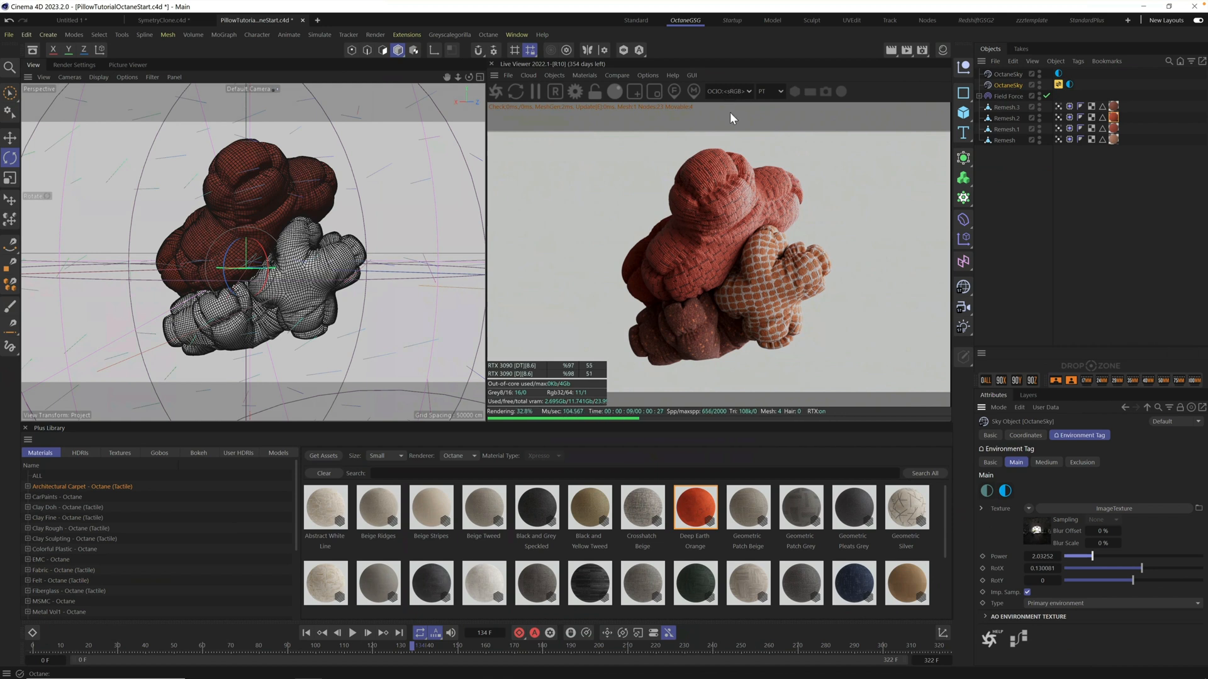
click(735, 89)
click(730, 118)
click(729, 89)
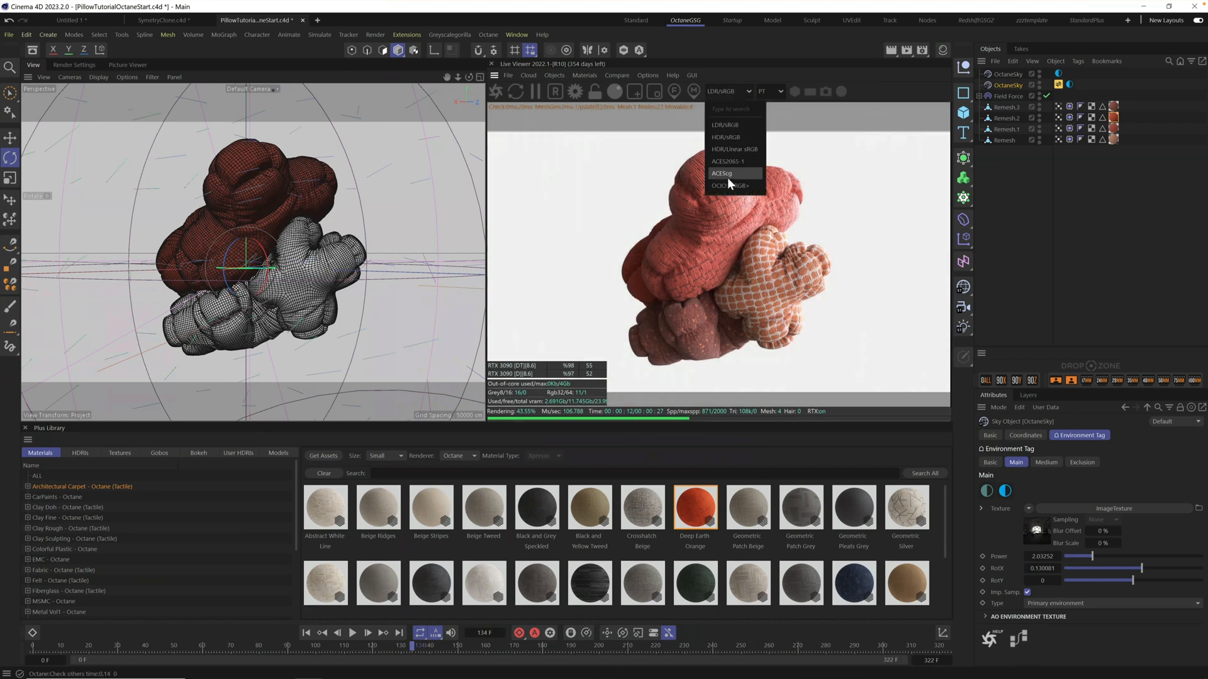
click(727, 171)
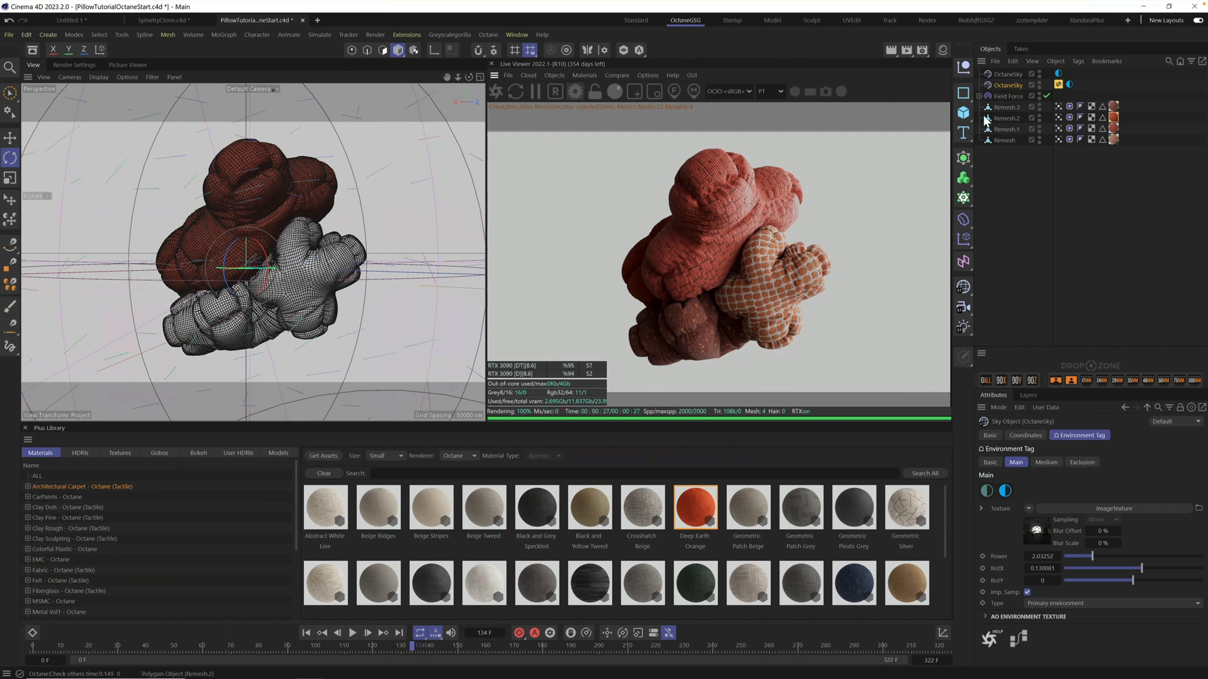
Step: Add an Octane Camera, set its focal length to 85 mm and look through it
click(556, 75)
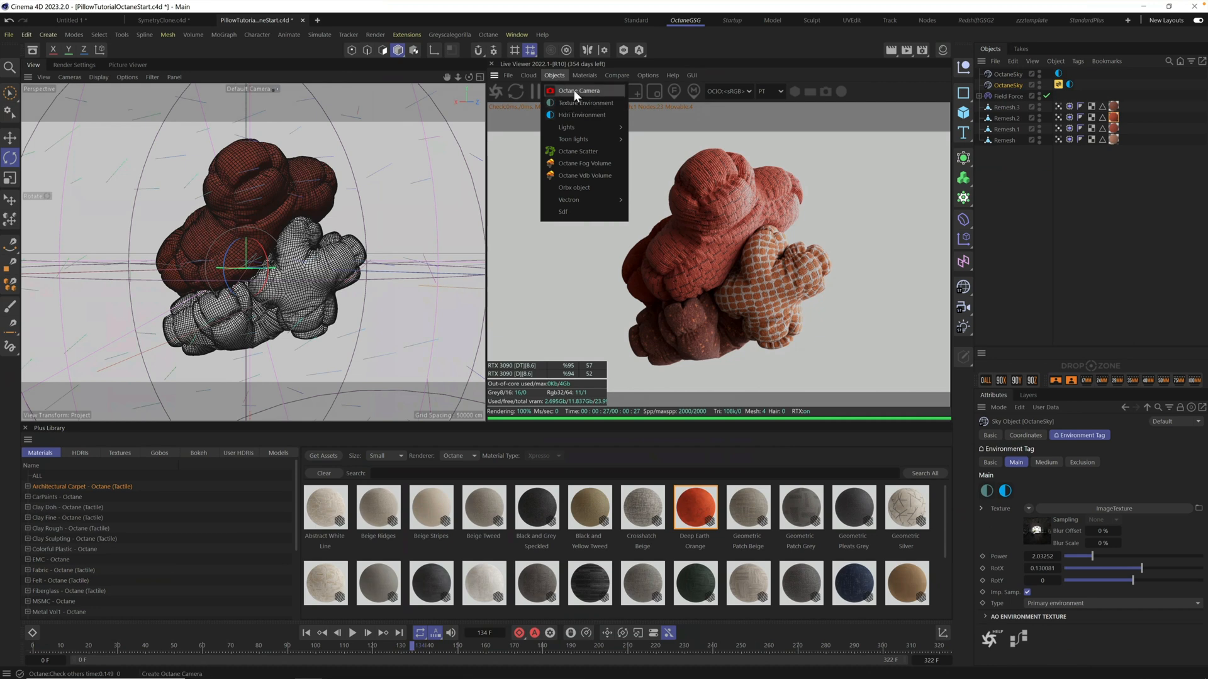
click(574, 90)
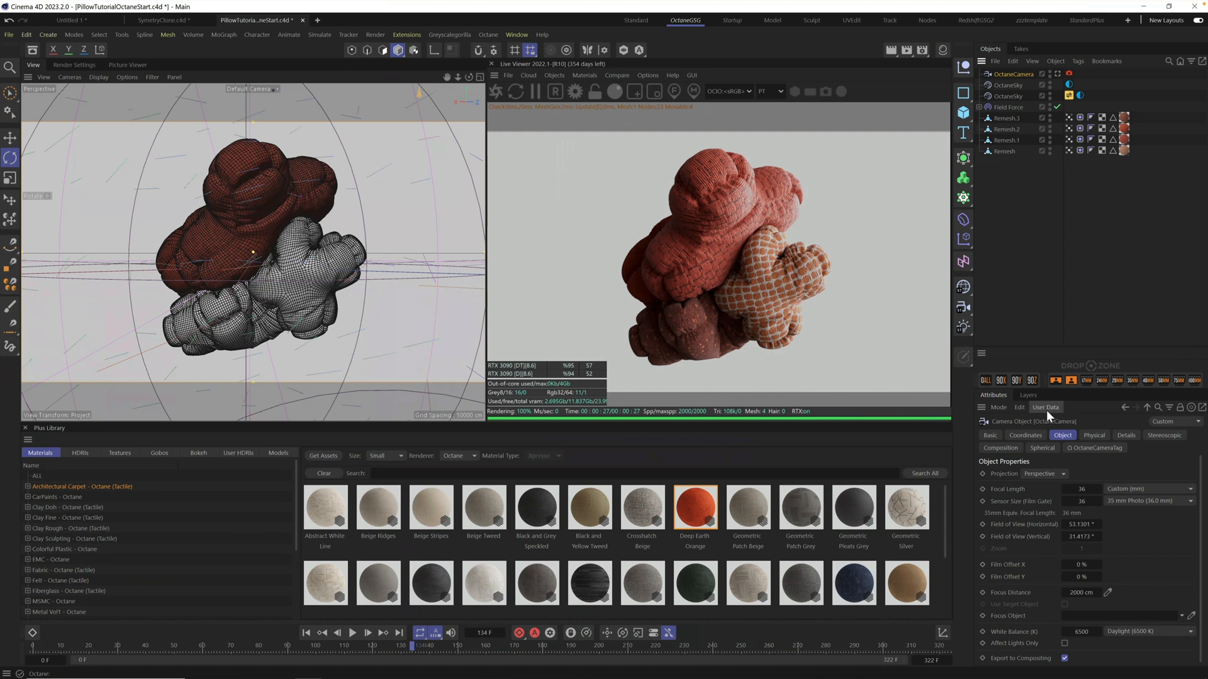
click(1050, 474)
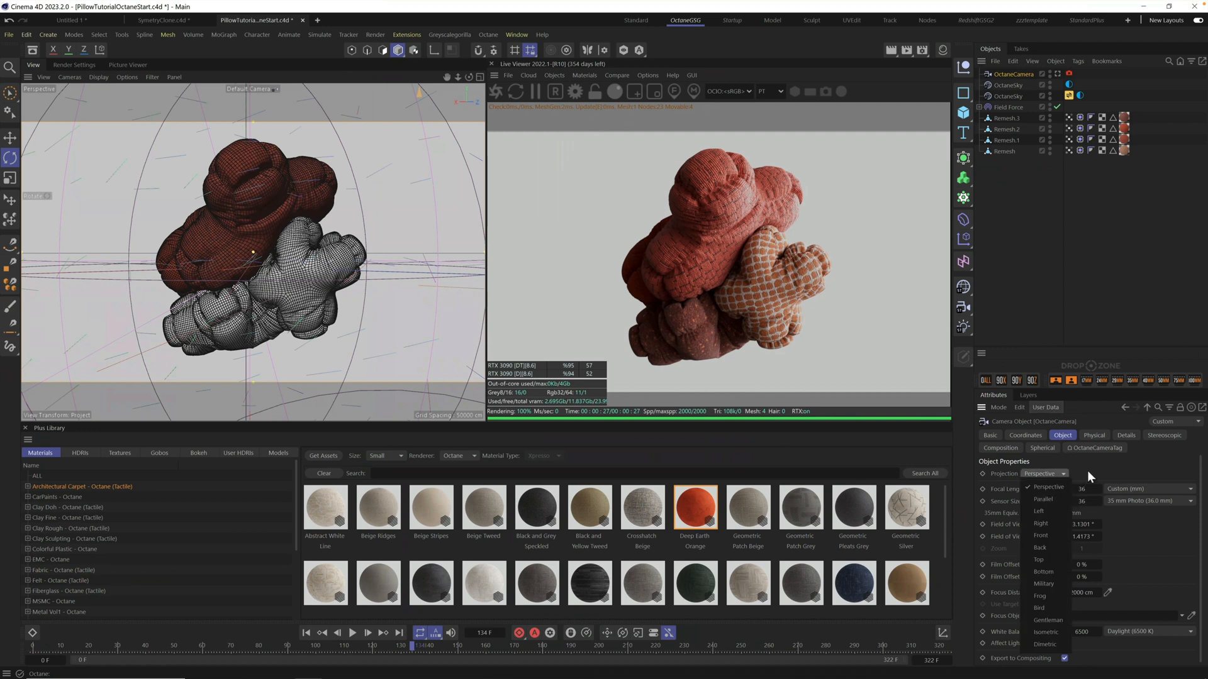
click(1087, 472)
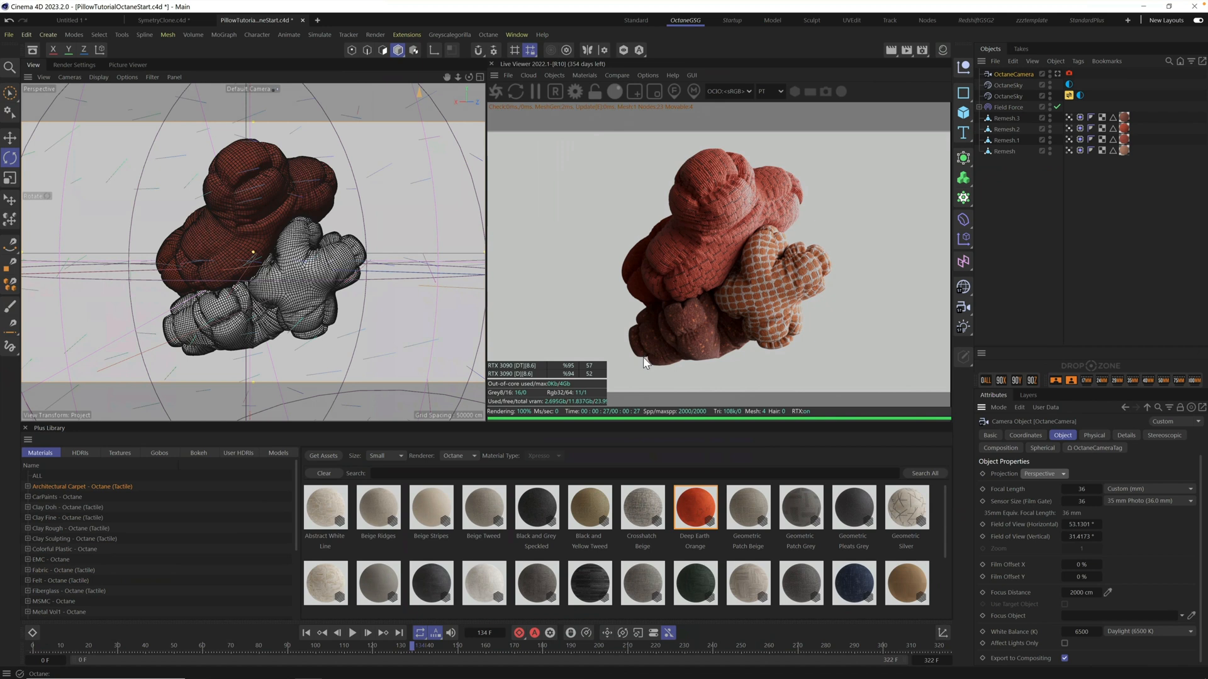
double_click(1090, 488)
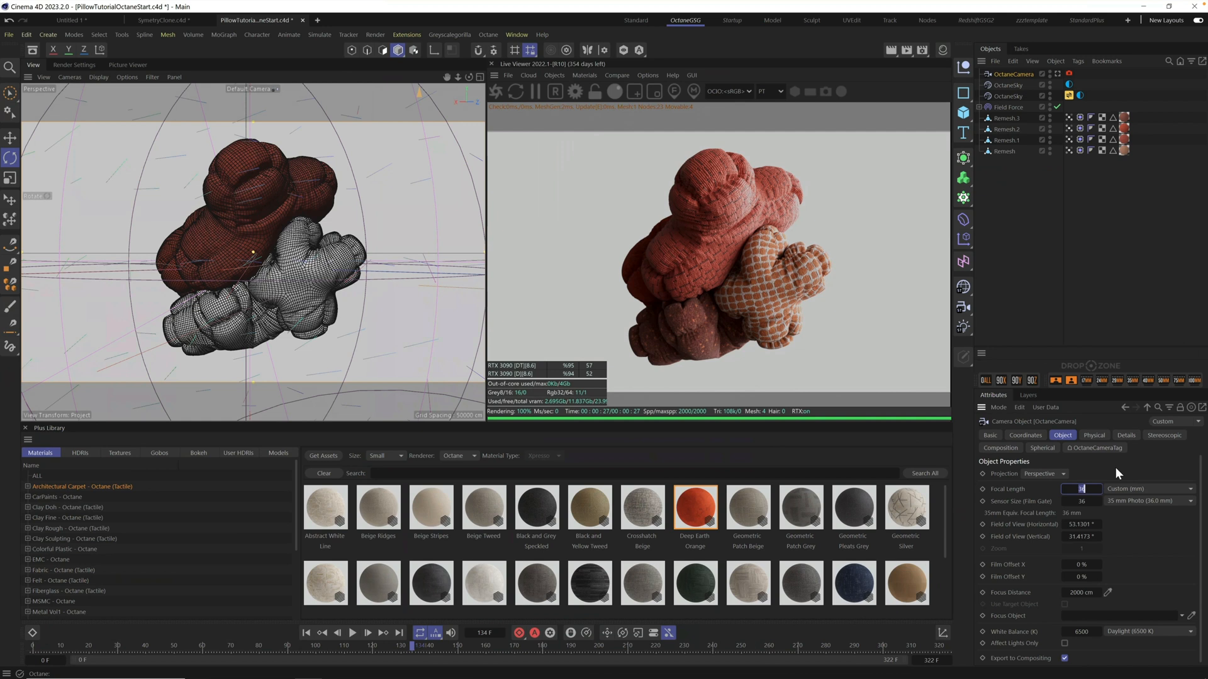
key(Return)
click(1058, 74)
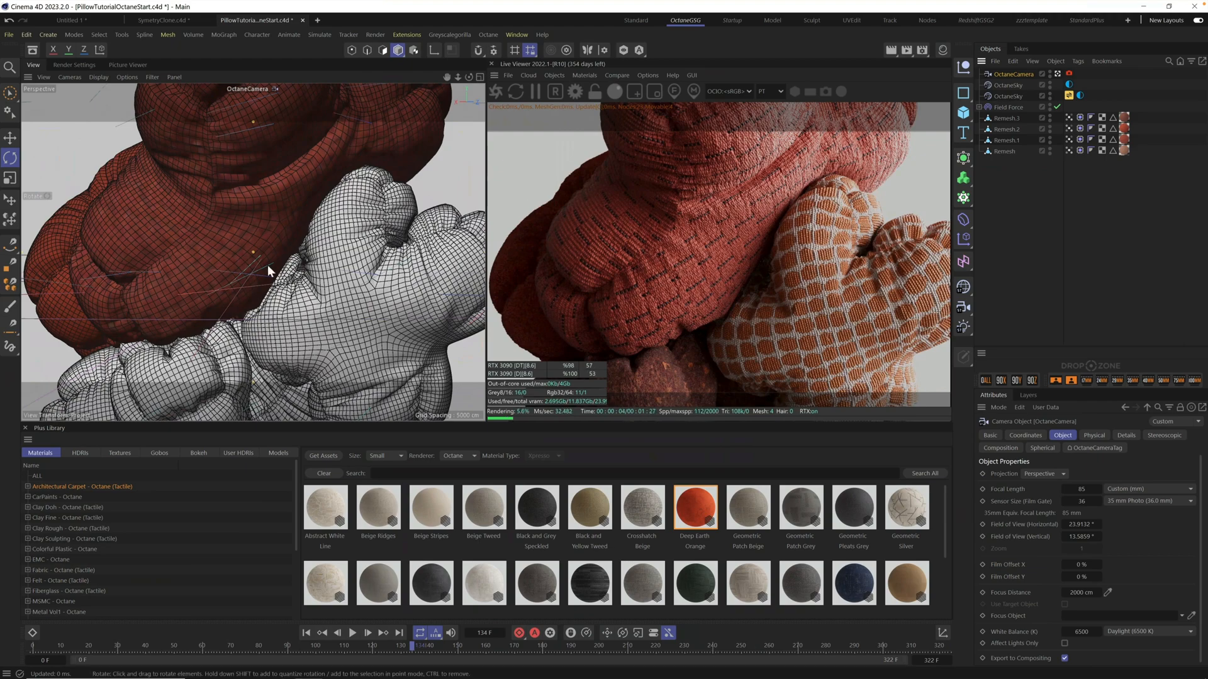
Step: Set Tiles U and Tiles V to 2 on the material tags of all four Remesh objects
alt+drag(298, 272, 306, 259)
mouse_move(305, 259)
alt+right_down()
mouse_move(293, 264)
mouse_move(316, 266)
alt+right_up()
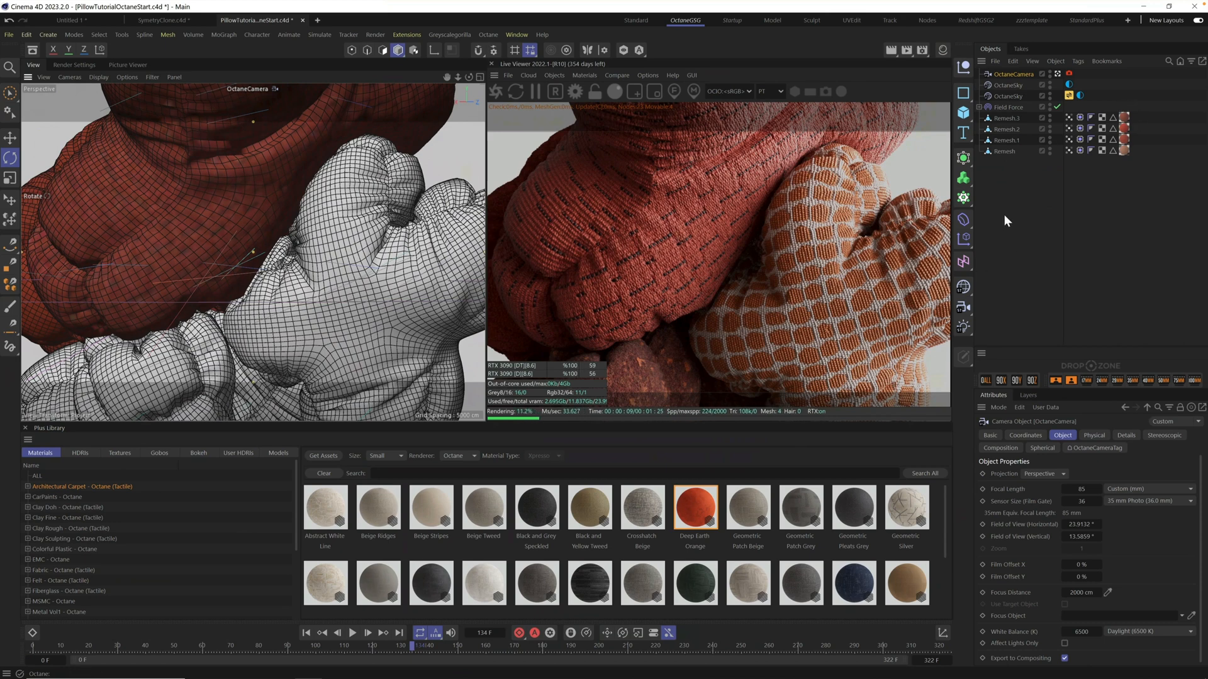
drag(1126, 104, 1127, 167)
click(1066, 623)
text(2)
key(Tab)
text(2)
key(Tab)
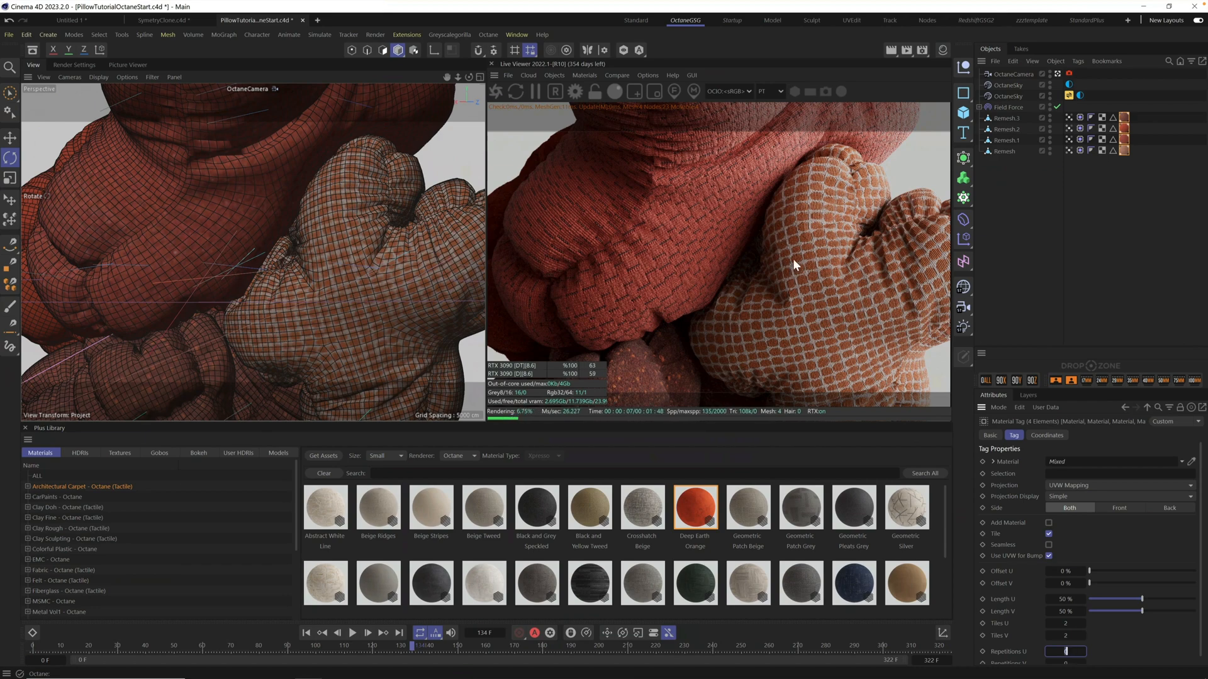
Step: Reframe the Octane Camera so the whole pillow cluster fits in the shot
alt+drag(318, 259, 313, 305)
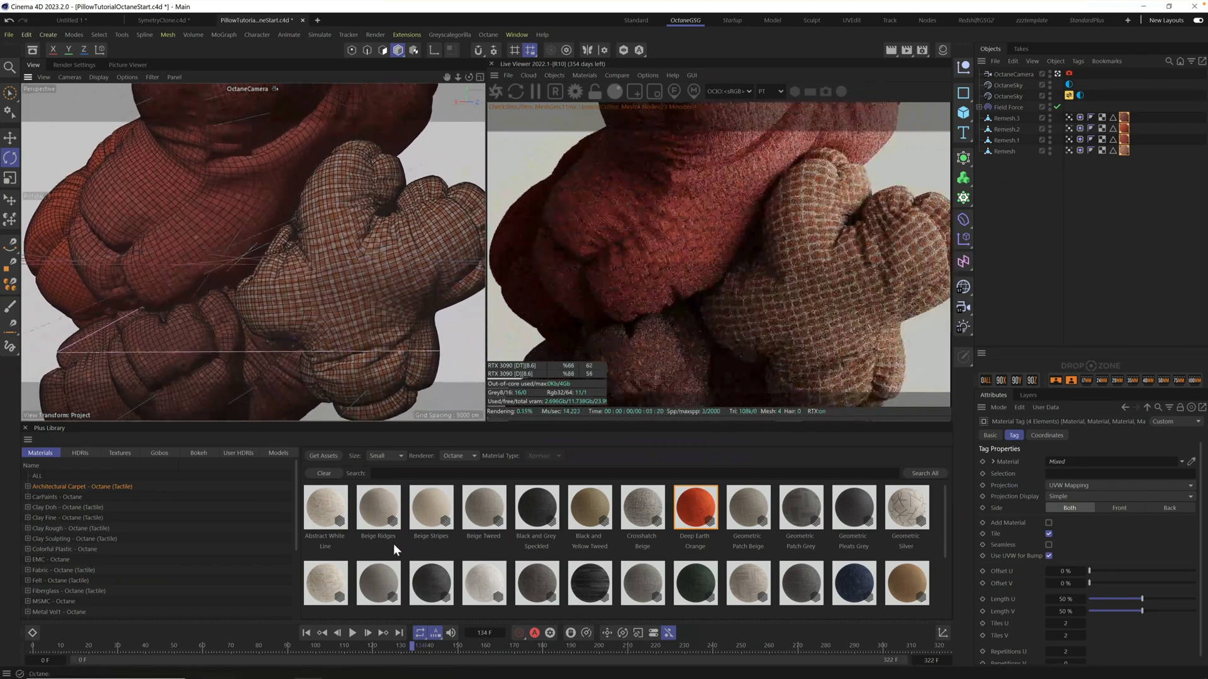
click(1014, 74)
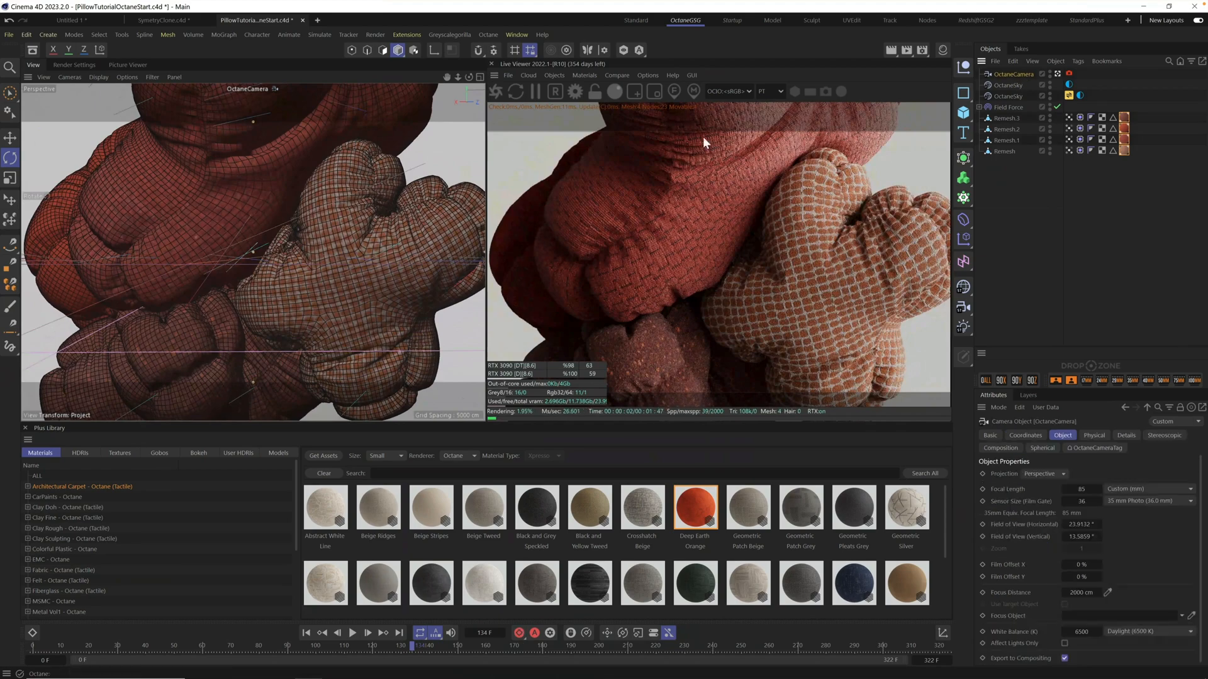
alt+drag(305, 264, 283, 282)
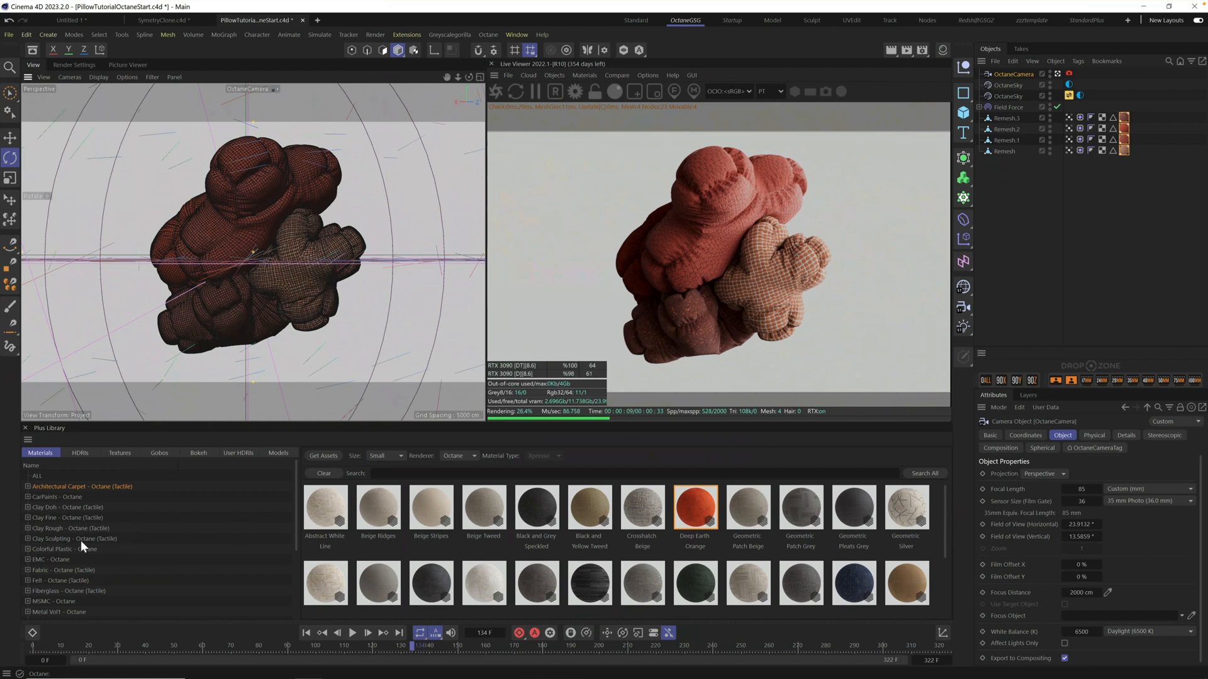
Step: Replace the material of Remesh.3 with Fabric Gray Grid Weave from the Fabric - Octane (Tactile) library
click(70, 568)
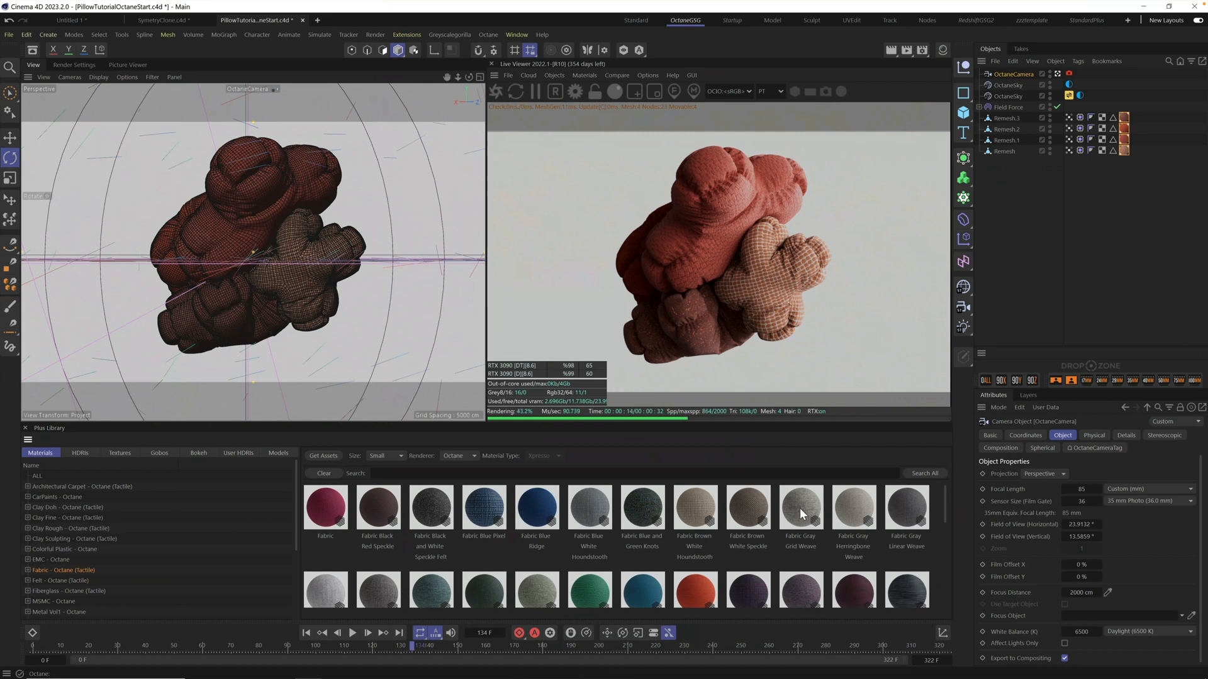
click(243, 307)
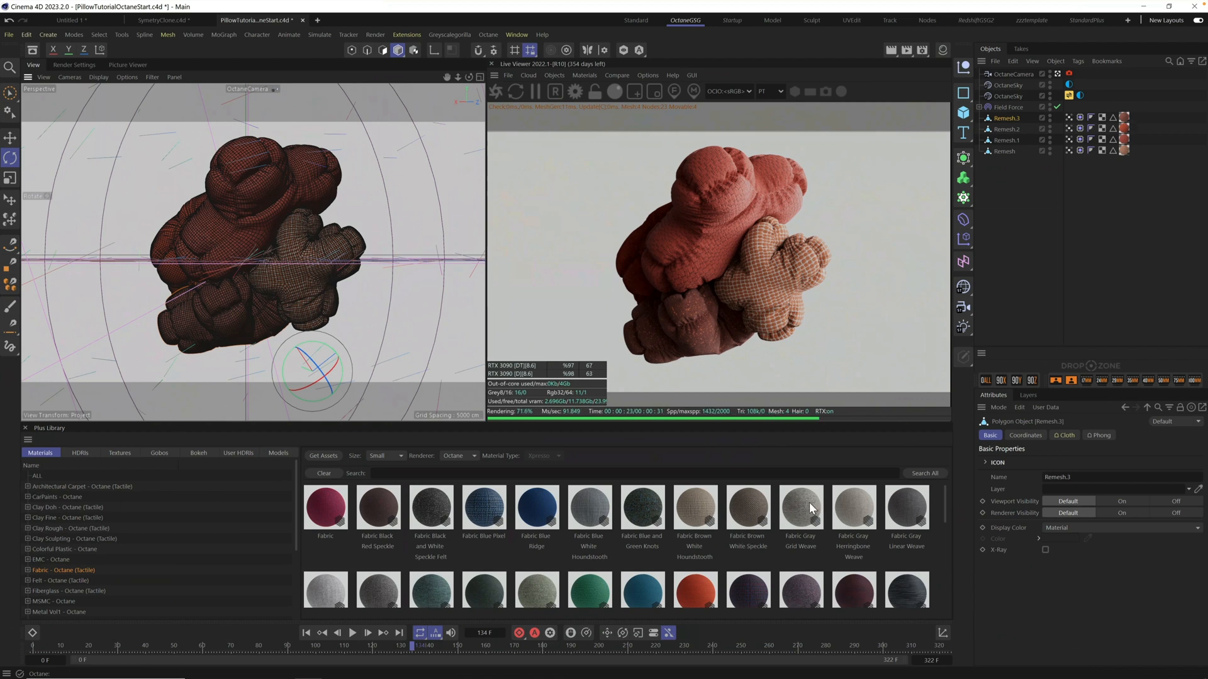
drag(801, 508, 1122, 117)
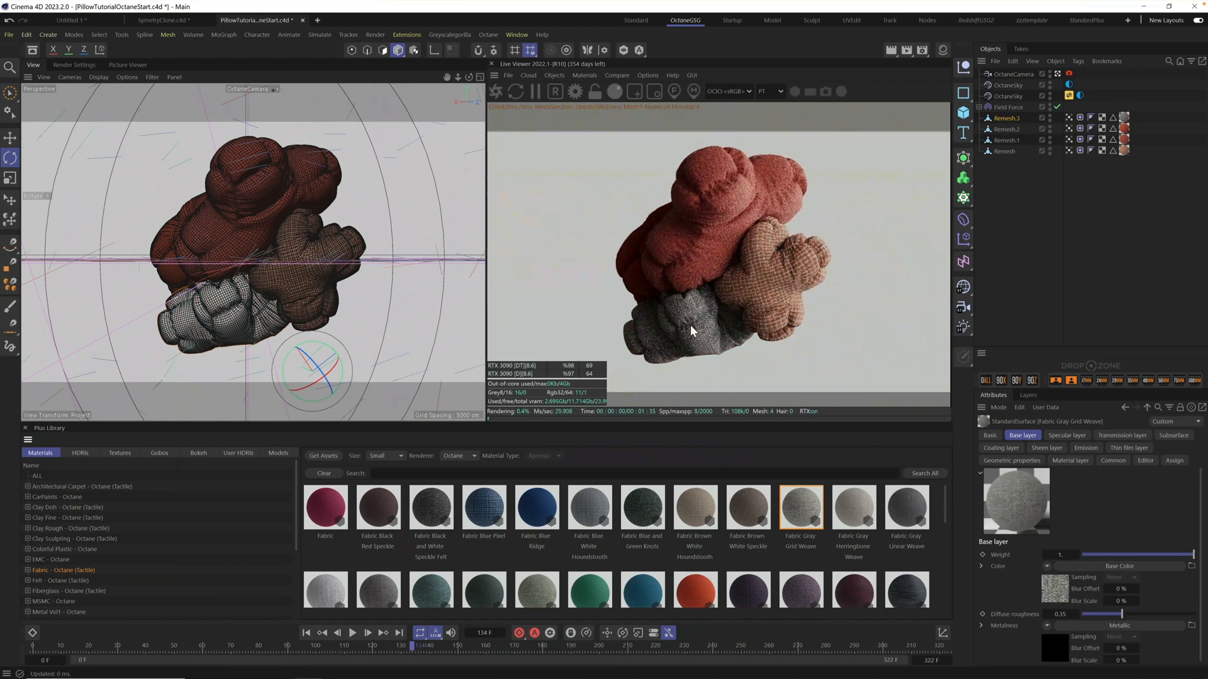
click(1125, 118)
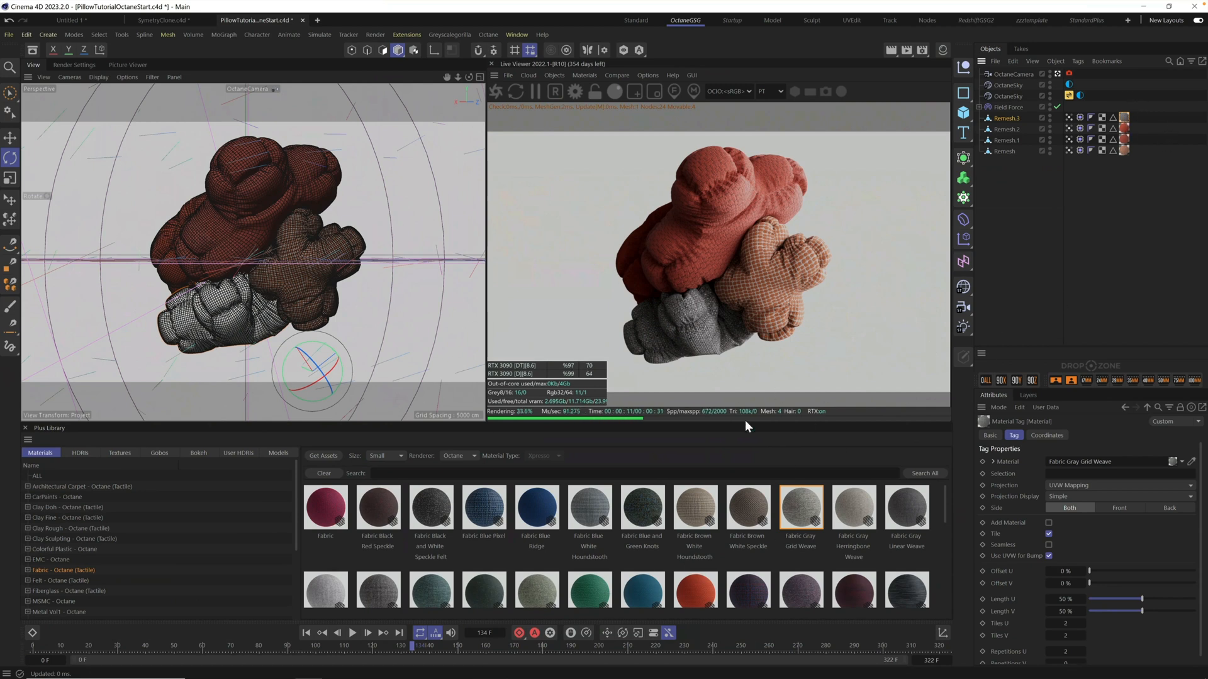
Step: Compare the layout at frames 232 and 89, and swap the Remesh and Remesh.1 materials so Remesh.1 gets Fabric Orange Square Grid
mouse_move(947, 499)
mouse_down()
mouse_move(946, 581)
mouse_move(947, 485)
mouse_up()
drag(463, 648, 690, 660)
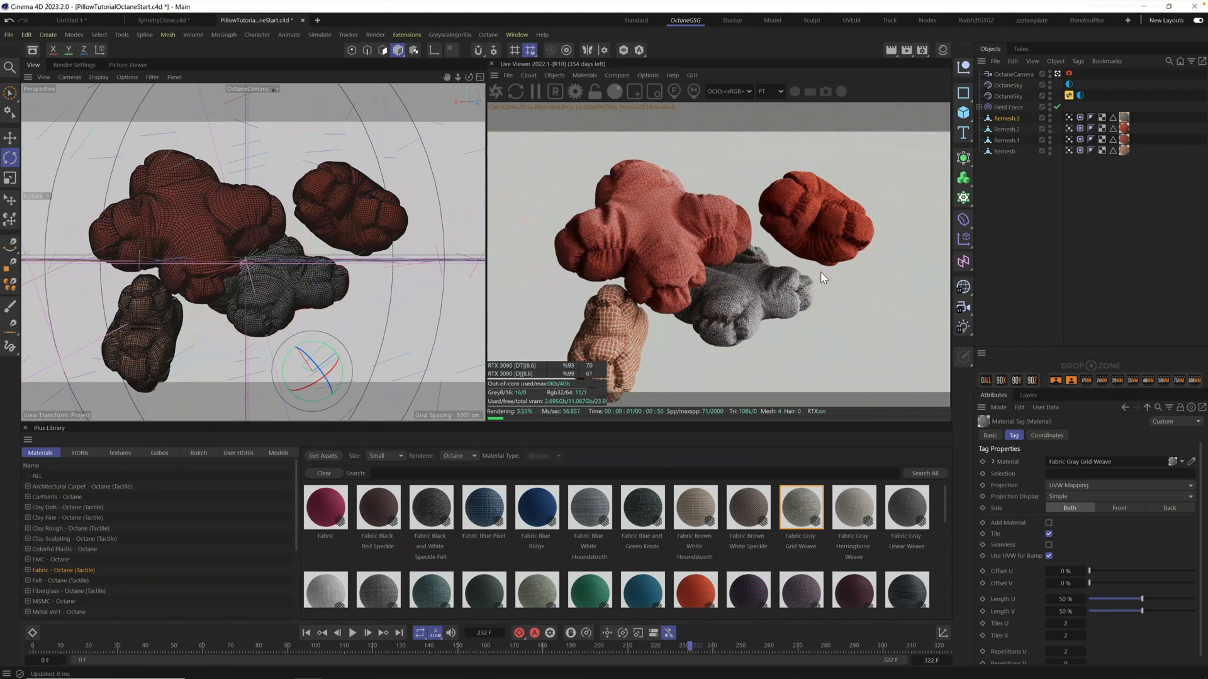
click(485, 648)
click(284, 648)
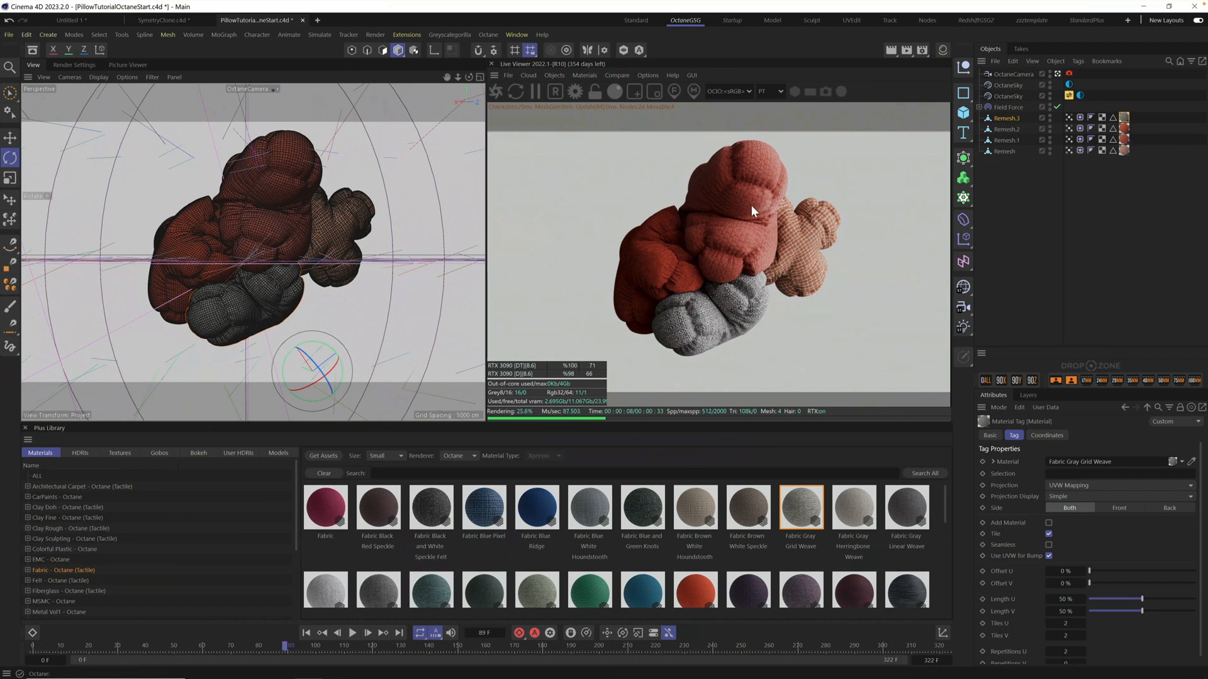
click(293, 186)
mouse_move(1127, 140)
mouse_down()
mouse_move(1134, 148)
mouse_move(1126, 140)
mouse_up()
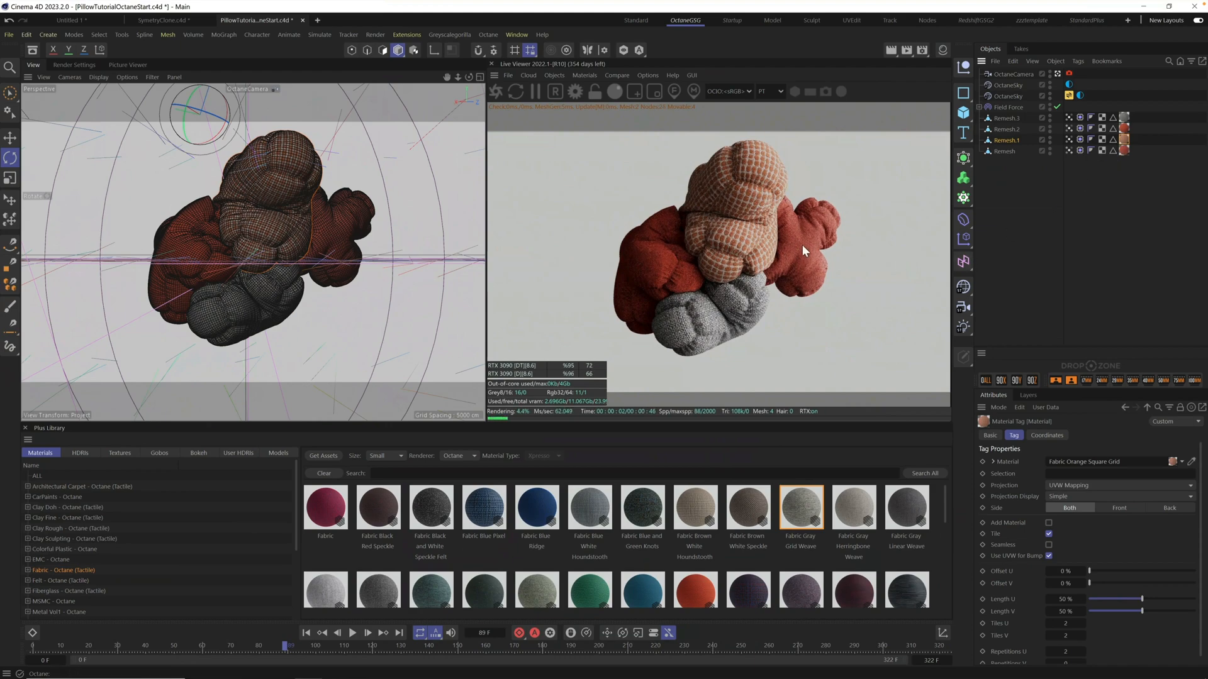
Step: Go to frame 158 of the animation and recentre the pillow cluster in the Octane Camera
drag(287, 645, 606, 617)
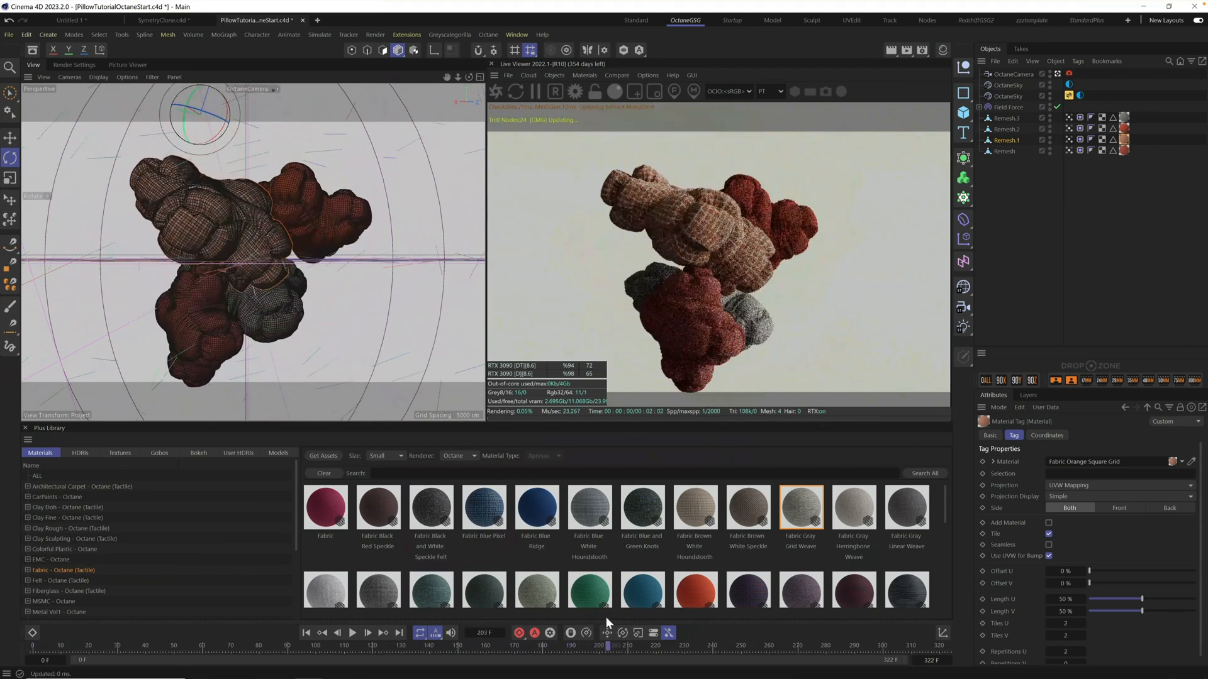
alt+drag(256, 260, 257, 245)
drag(416, 646, 480, 608)
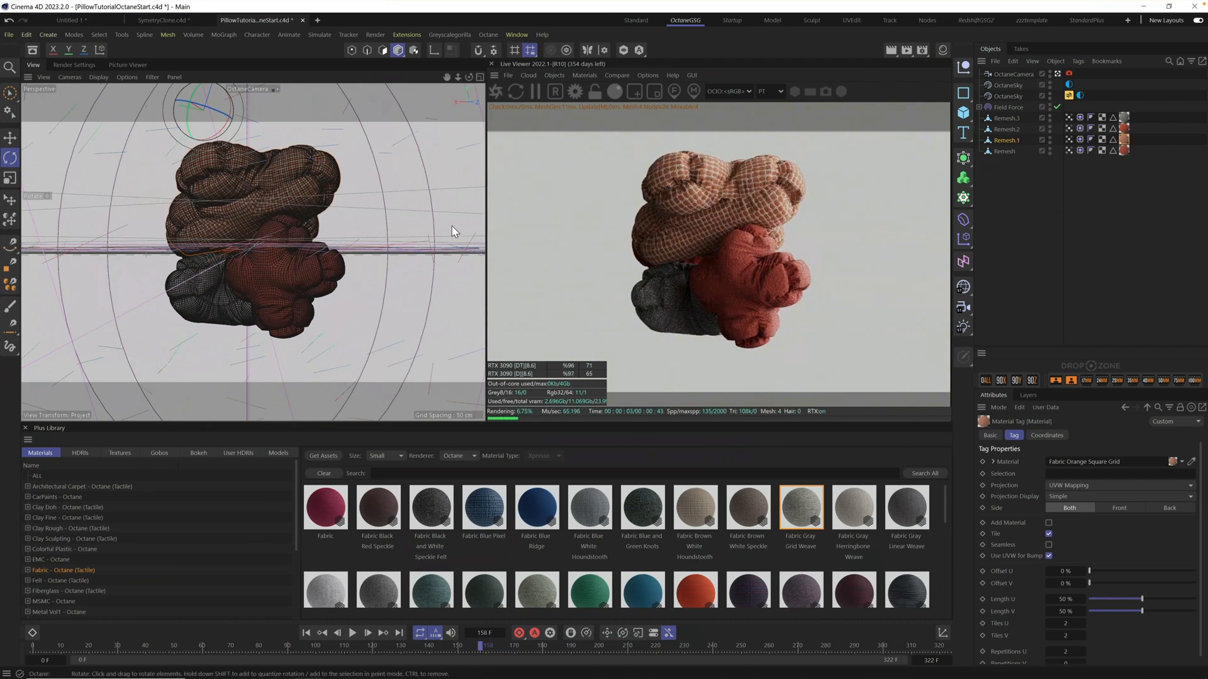
alt+middle_drag(259, 237, 272, 224)
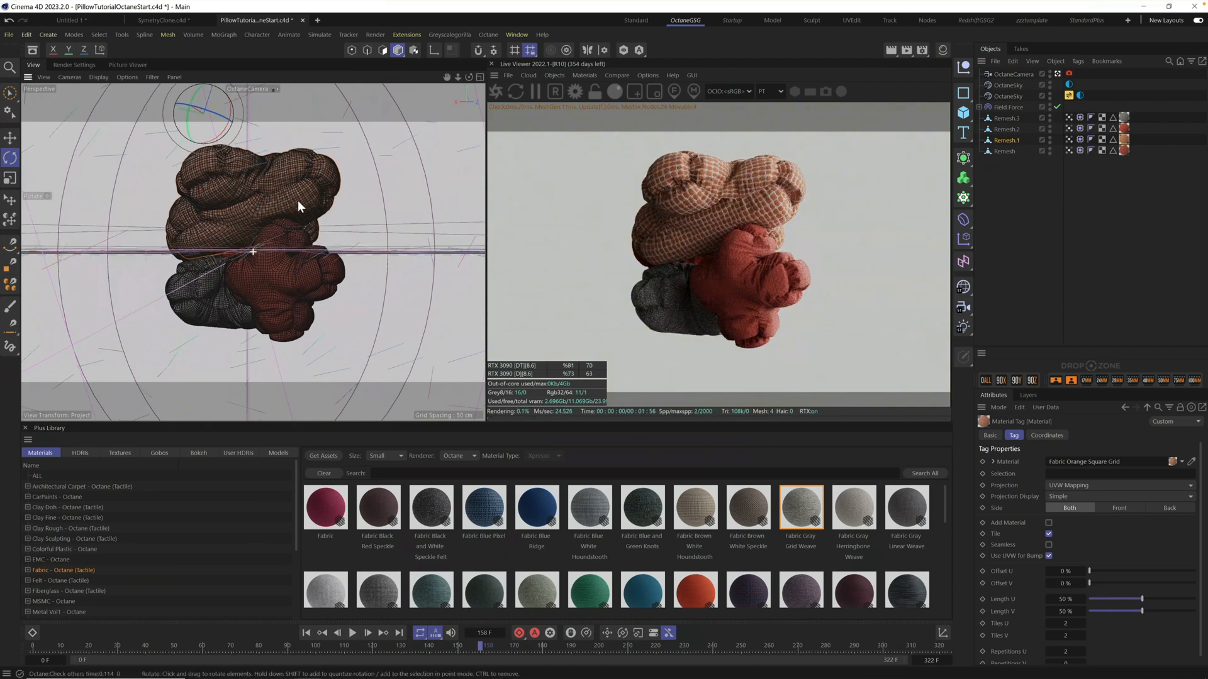
Step: Duplicate the Octane Camera, look through the copy and set its focal length to 200 mm
click(1014, 76)
key(ctrl+c)
key(ctrl+v)
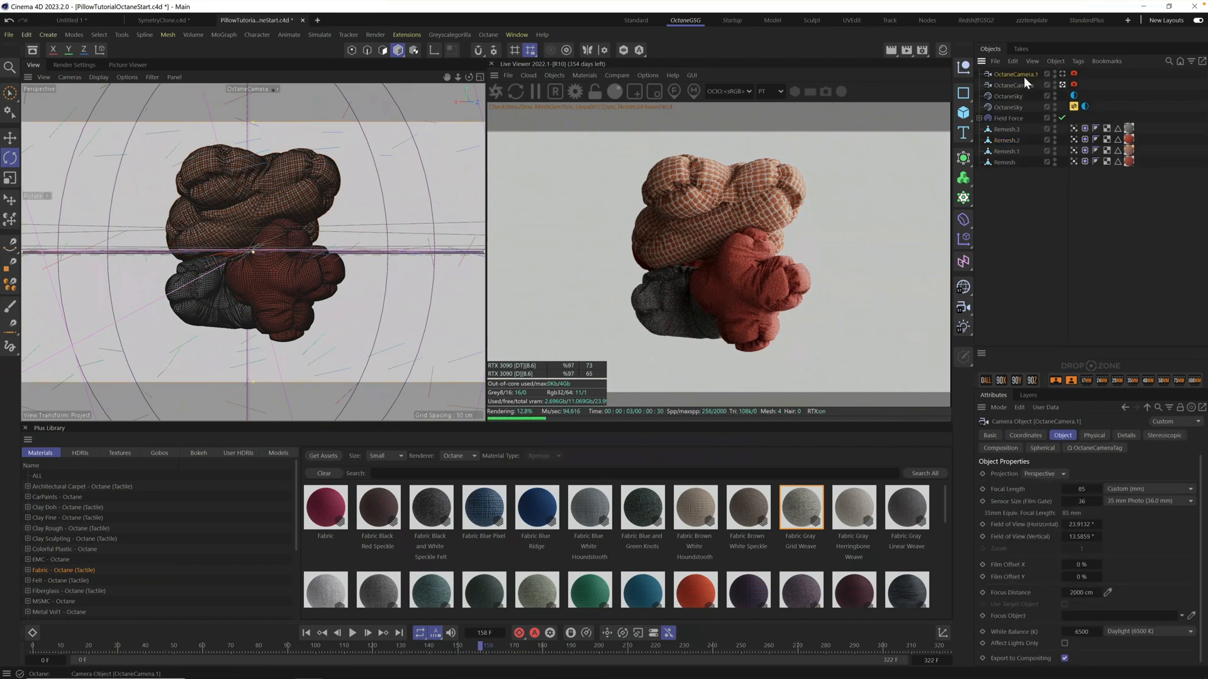
click(1063, 74)
click(1095, 489)
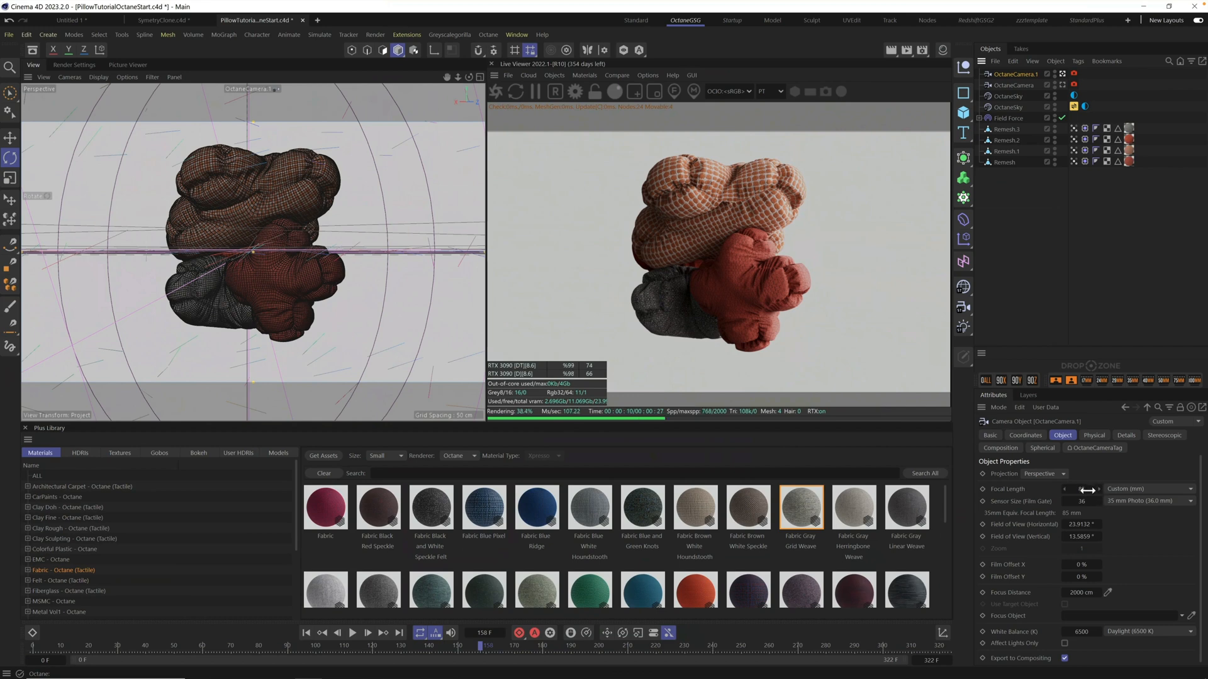
text(200)
key(Return)
Step: Frame a close-up of the red, gray and orange pillows through the 200 mm camera
alt+right_drag(257, 262, 305, 236)
alt+middle_drag(277, 280, 297, 260)
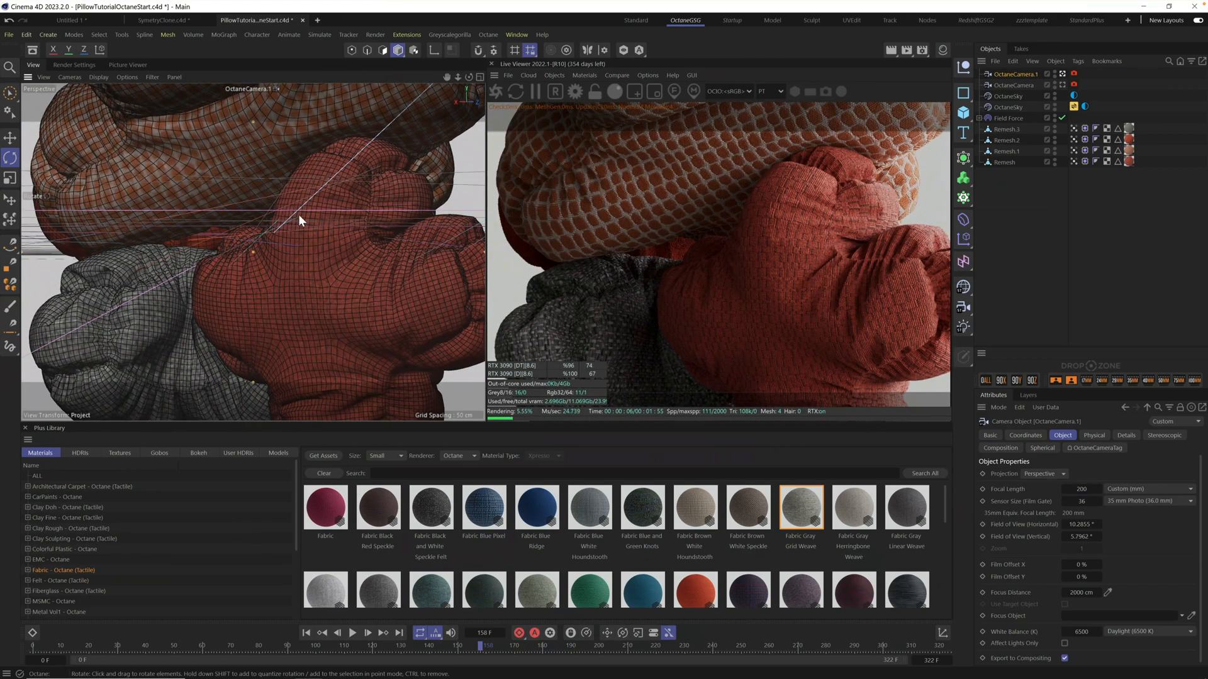
alt+drag(291, 259, 286, 260)
alt+right_drag(287, 261, 336, 274)
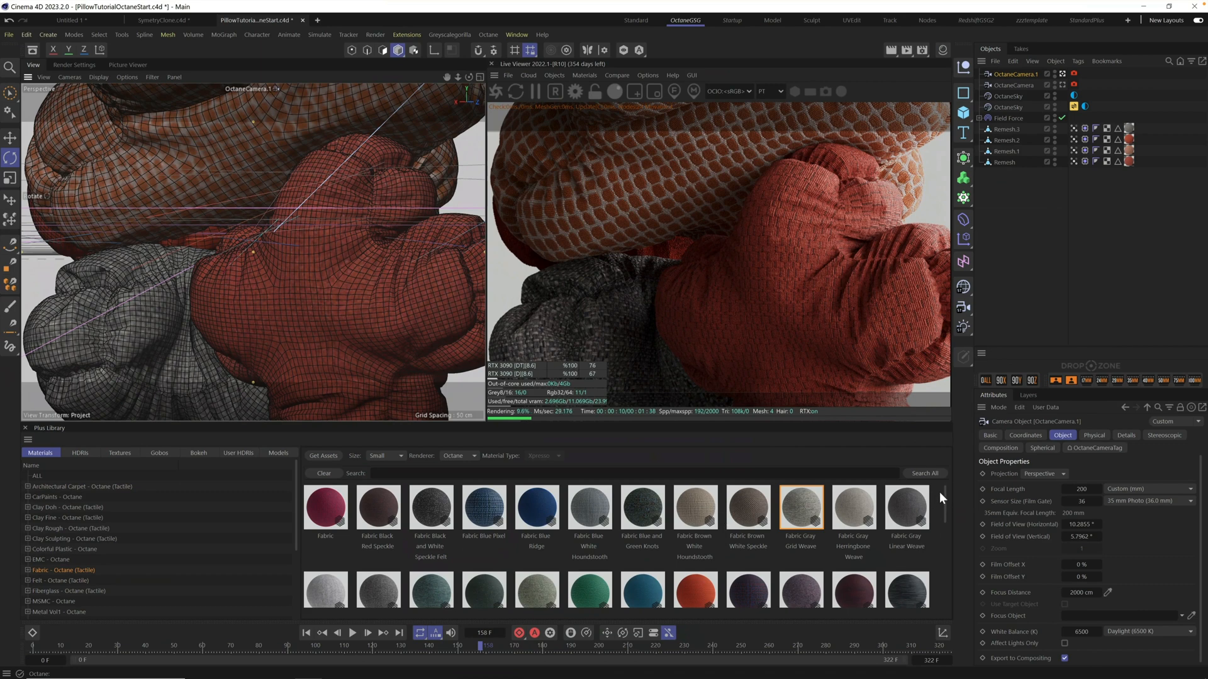
Step: Replace the material of Remesh.3 with Fabric Gray Herringbone Weave and set its Tiles U and V to 3
click(854, 508)
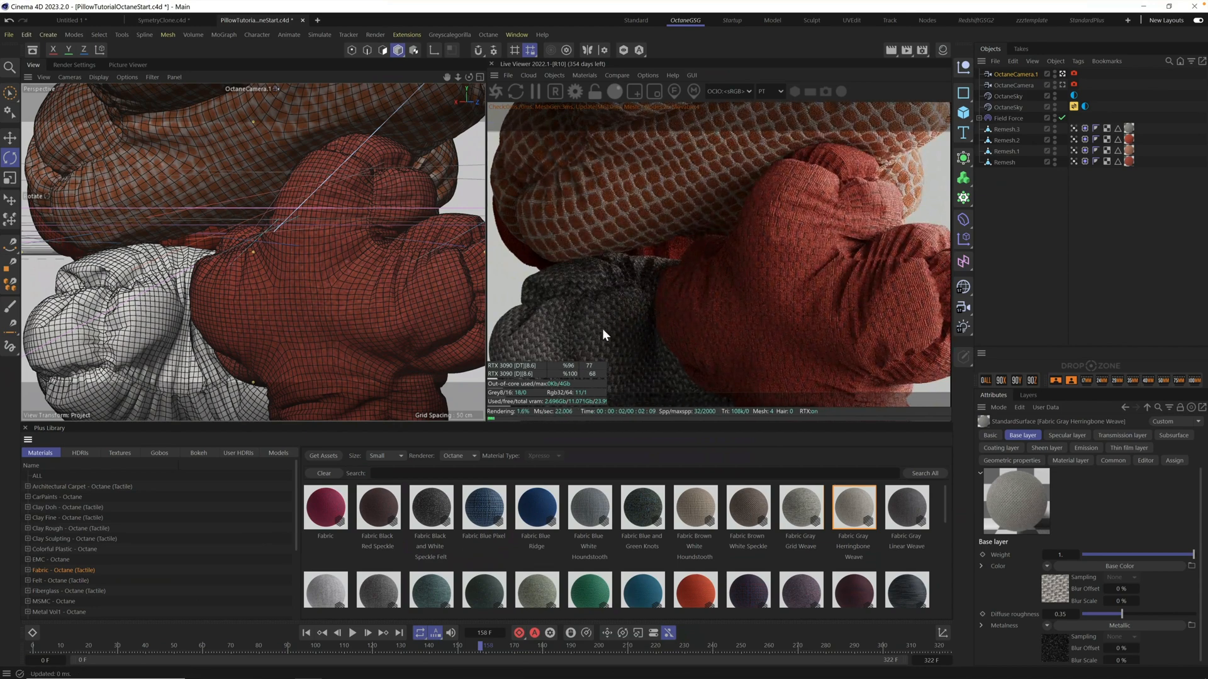
click(1129, 129)
click(1069, 625)
text(3)
key(Tab)
text(3)
key(Tab)
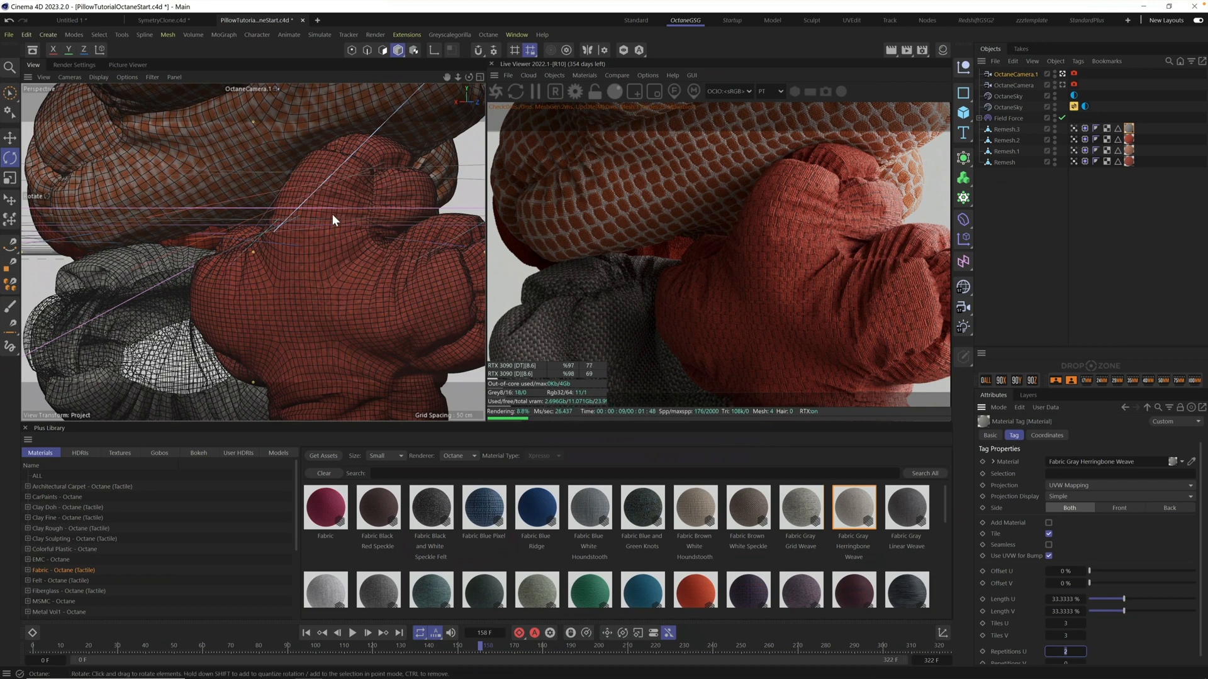
Step: Examine the Fabric Orange Square Grid material's texture nodes in the Octane Node Editor, down to the Height map and Displacement node, and close the editor
mouse_move(355, 214)
alt+mouse_down()
mouse_move(326, 341)
mouse_move(383, 181)
mouse_move(383, 227)
mouse_move(448, 199)
mouse_move(377, 204)
mouse_move(398, 312)
mouse_move(345, 217)
alt+mouse_up()
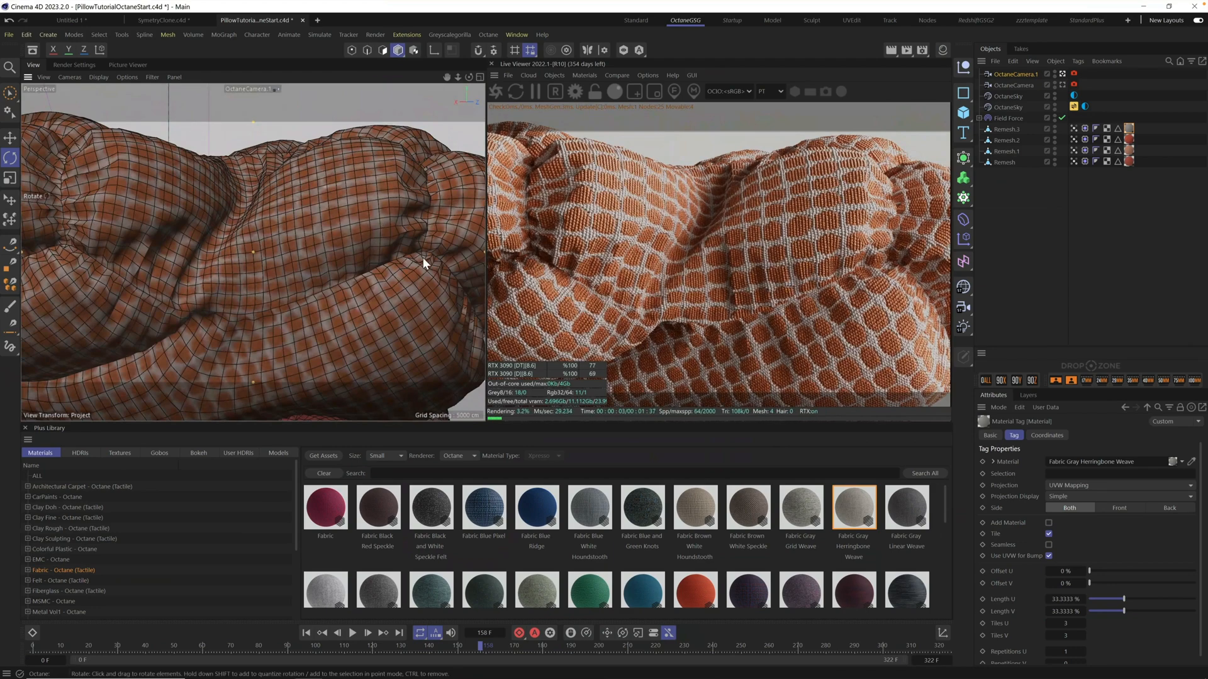
alt+drag(301, 289, 319, 263)
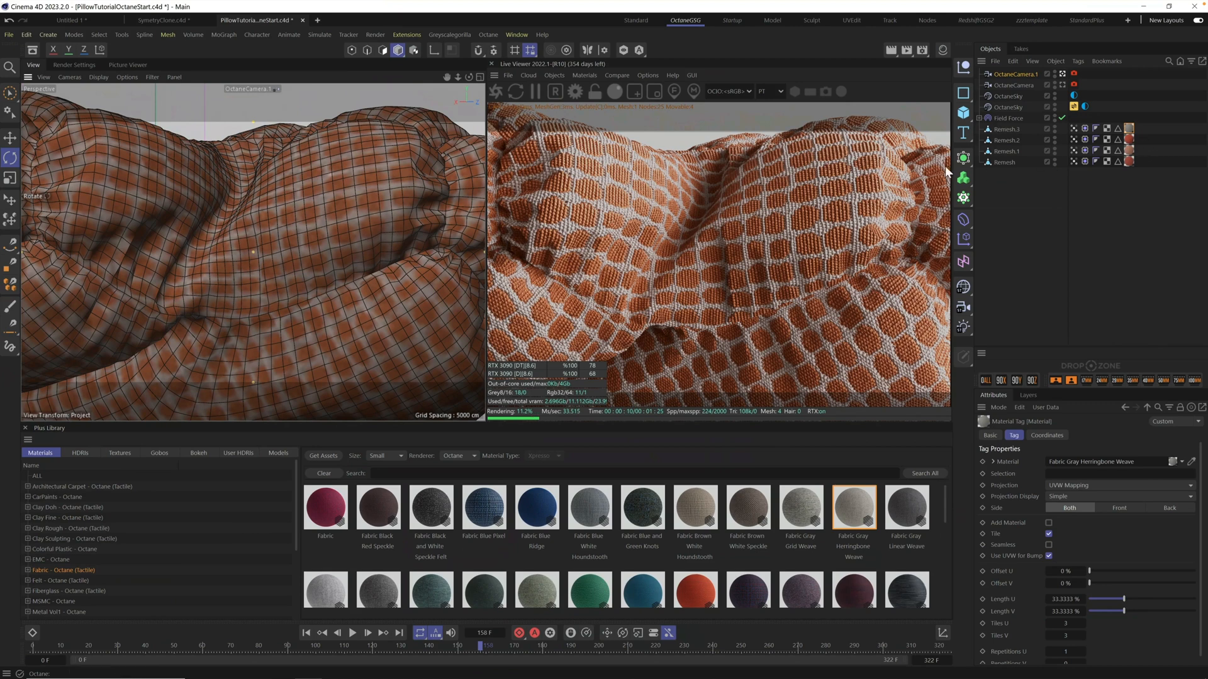
double_click(1130, 151)
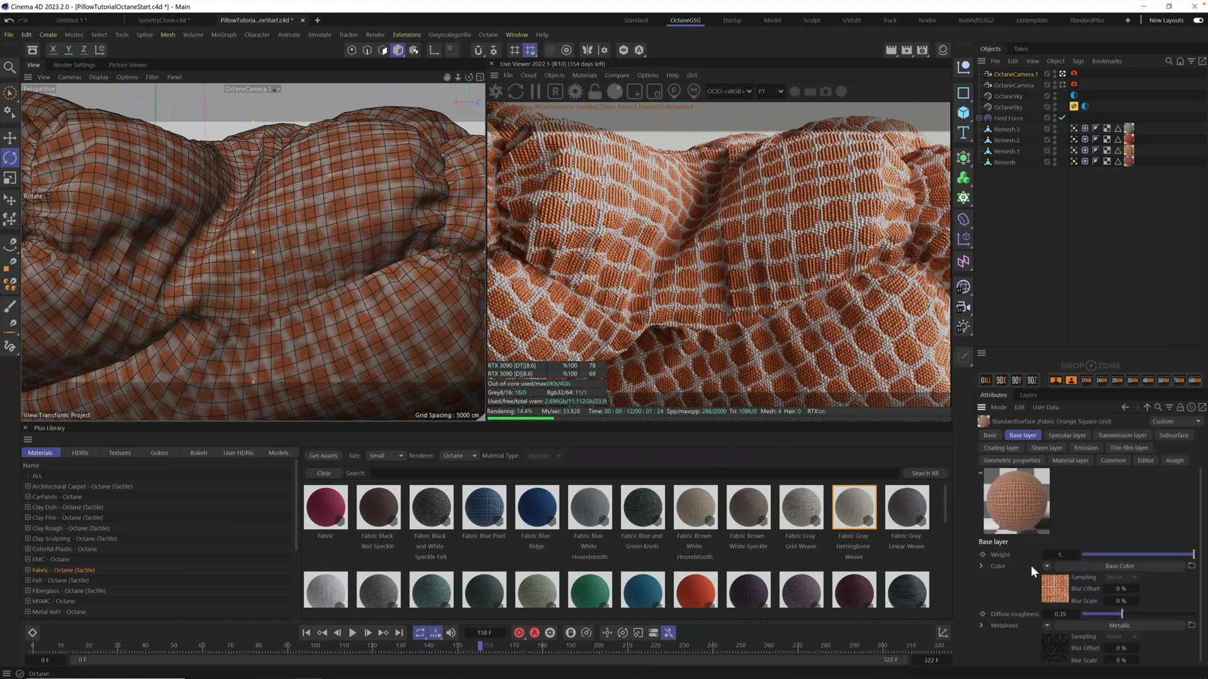
click(992, 435)
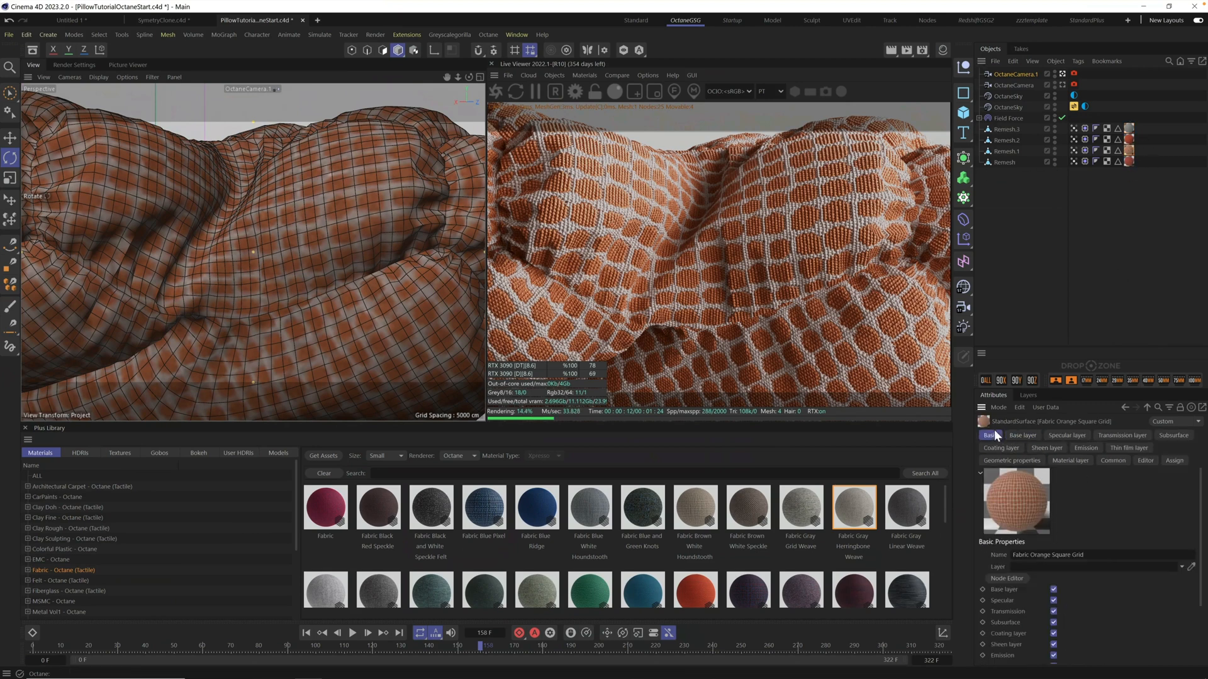
click(1015, 578)
drag(517, 236, 450, 92)
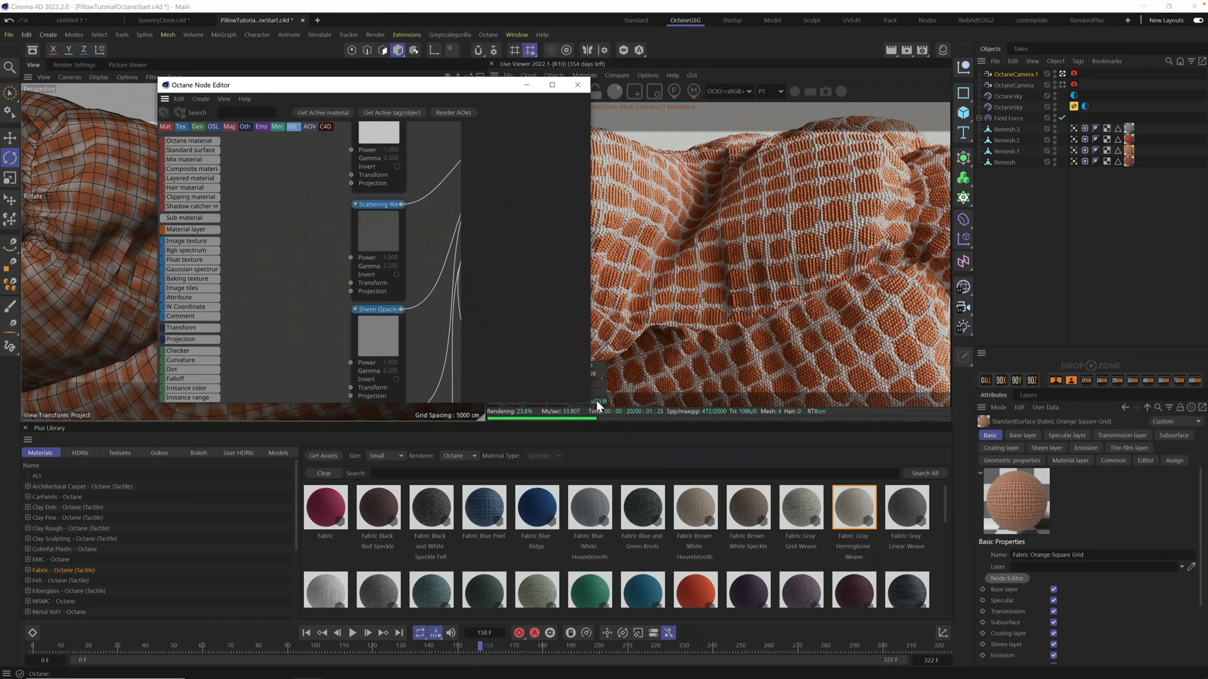
drag(593, 402, 837, 628)
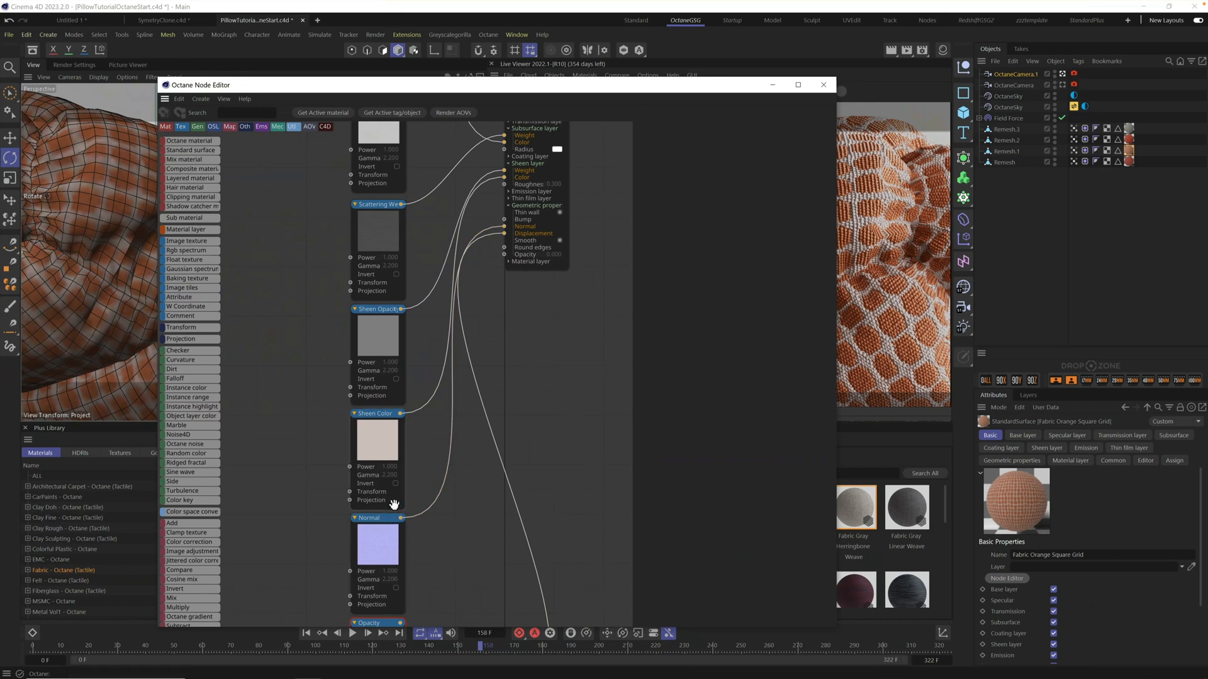
click(451, 372)
middle_drag(543, 405, 504, 185)
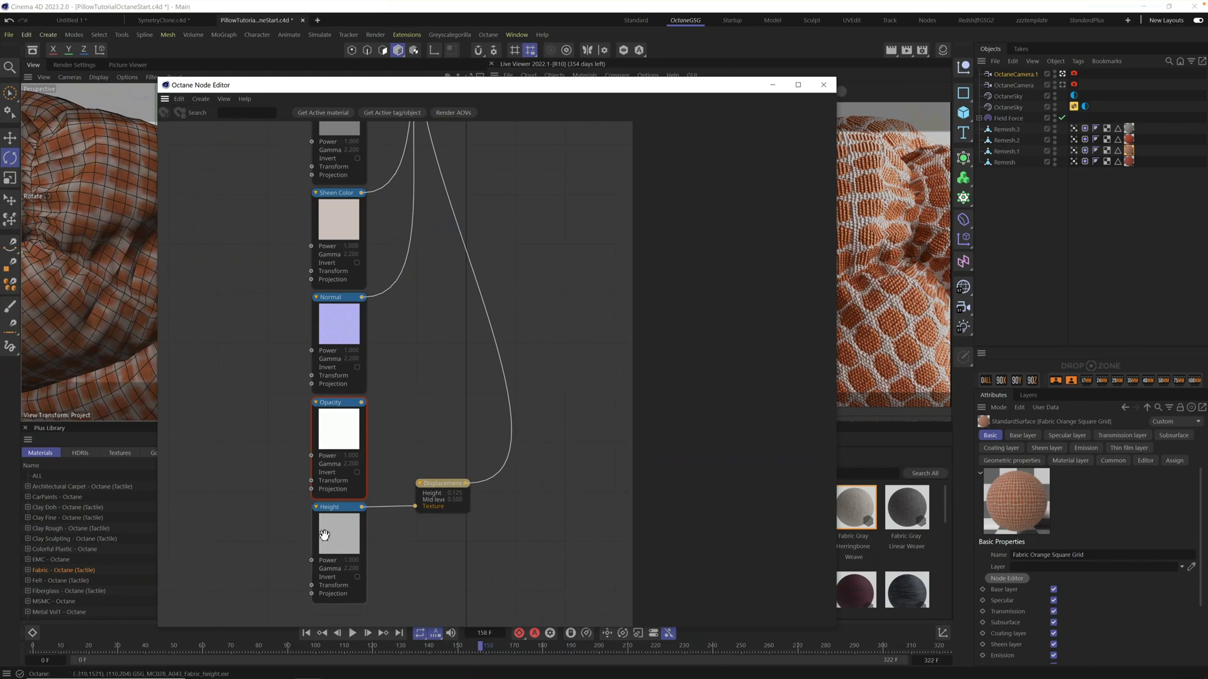
click(823, 85)
Step: Bring the 200 mm camera closer to the orange square-grid pillow and examine the displaced weave
alt+right_drag(323, 227, 448, 187)
alt+drag(305, 254, 181, 255)
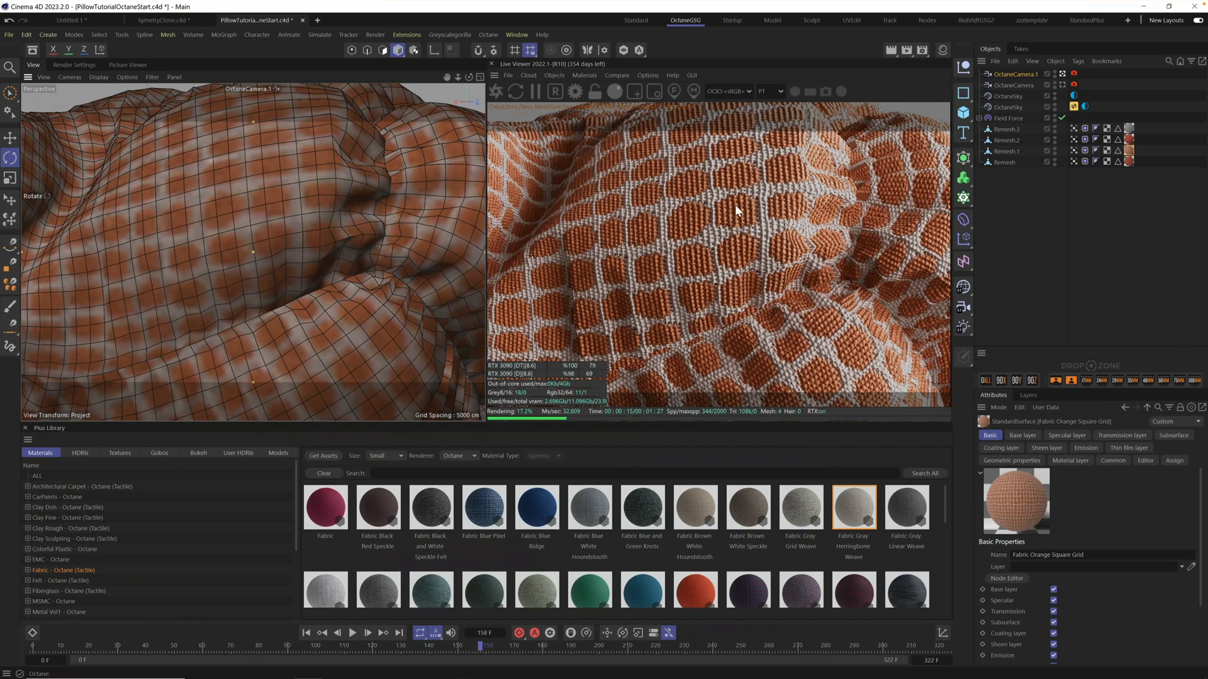
Step: Add an Octane ObjectTag to Remesh.3 and copy it to Remesh.2, Remesh.1 and Remesh
alt+drag(296, 243, 130, 319)
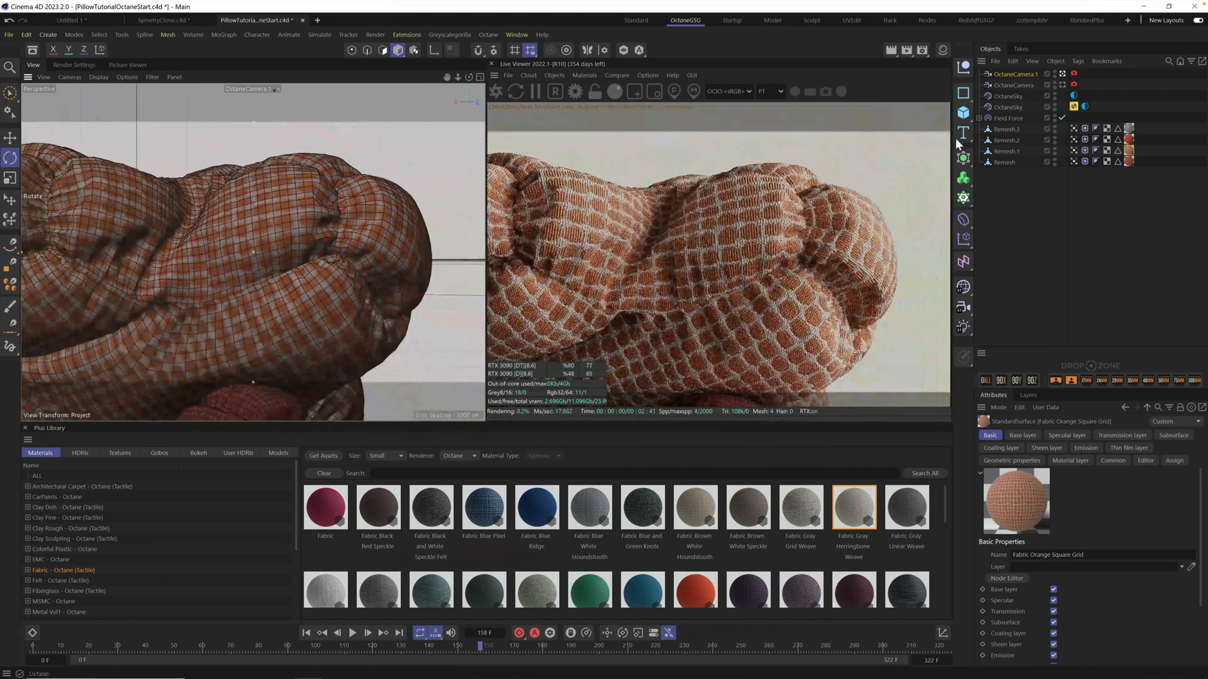
click(1006, 129)
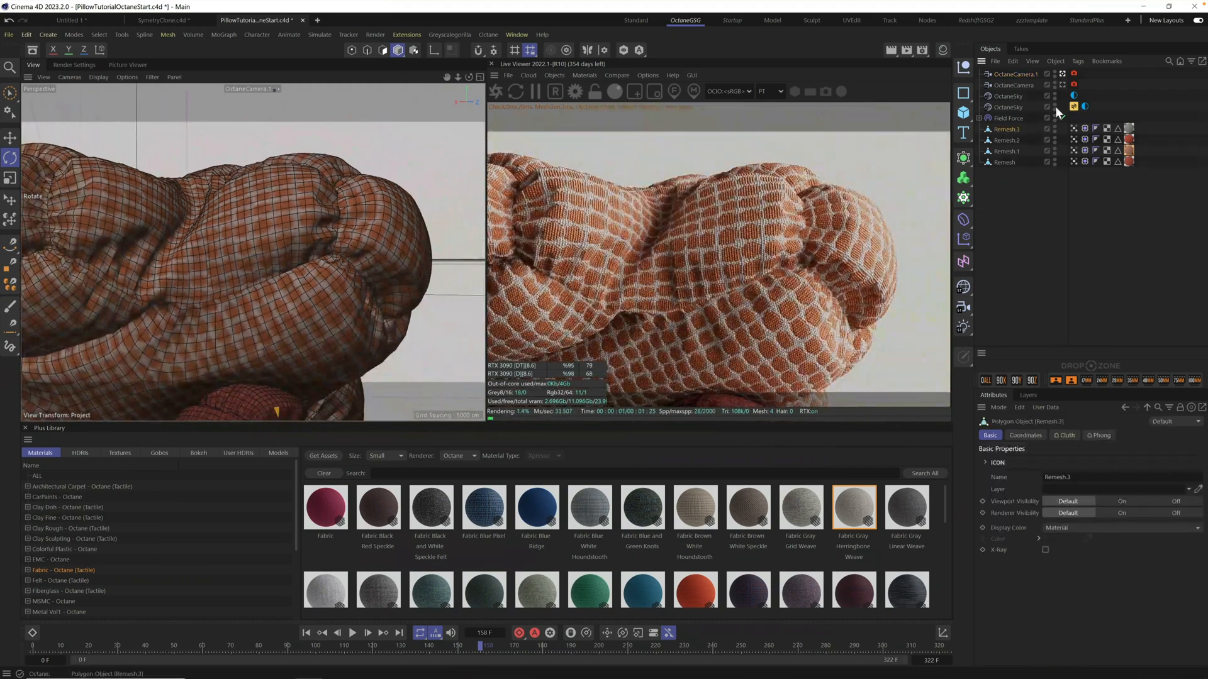
click(1078, 60)
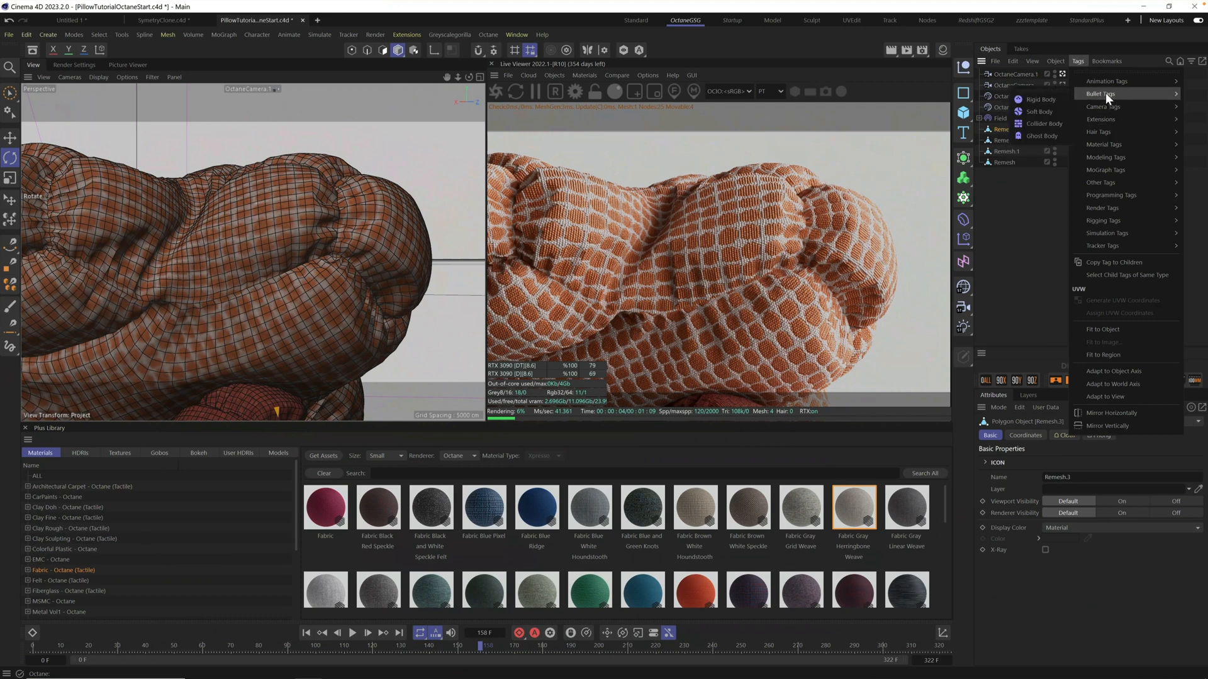
mouse_move(1100, 117)
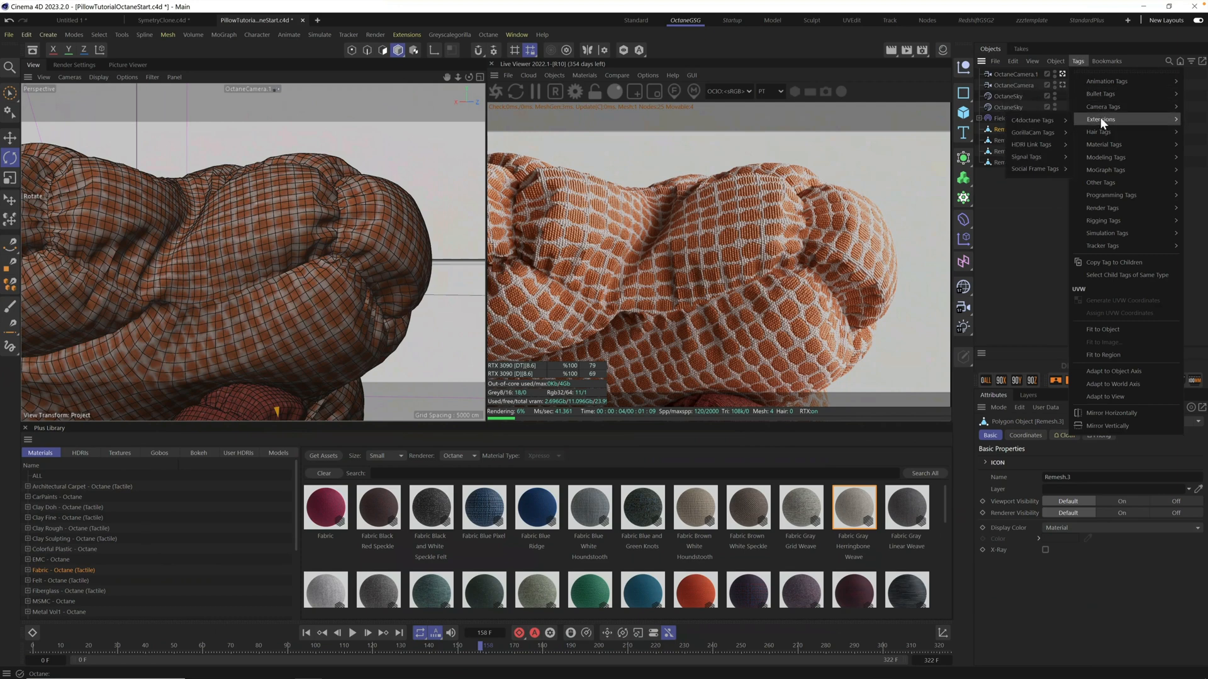
mouse_move(1039, 120)
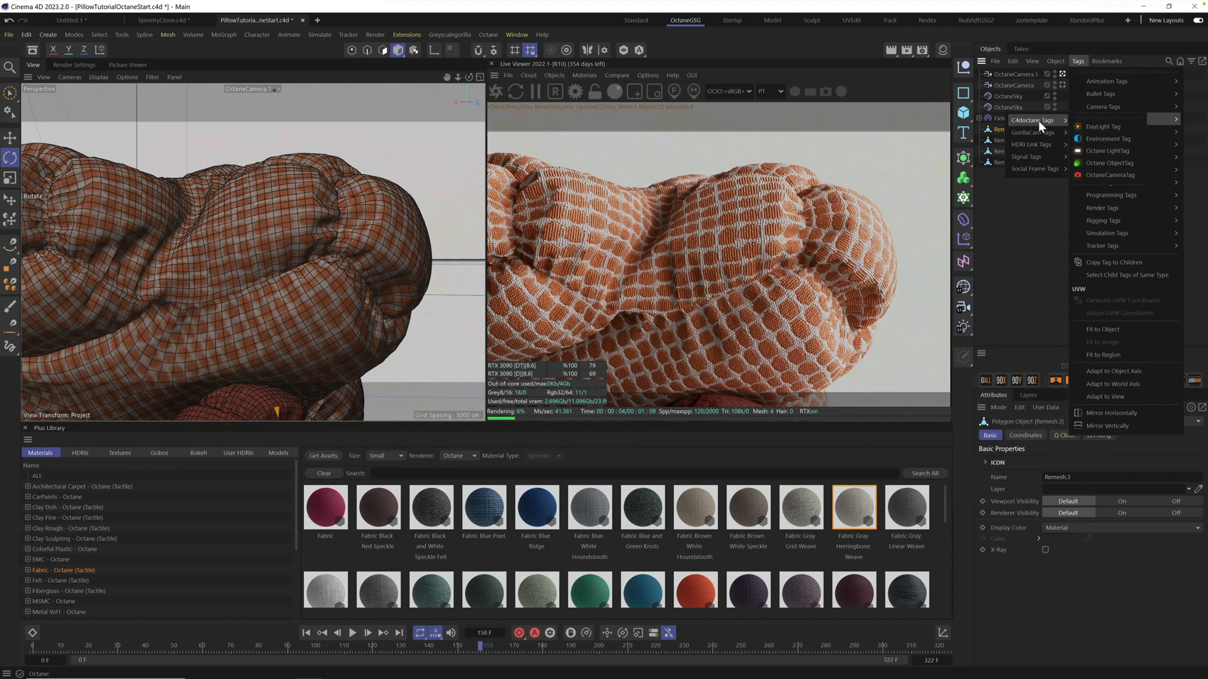
click(1107, 163)
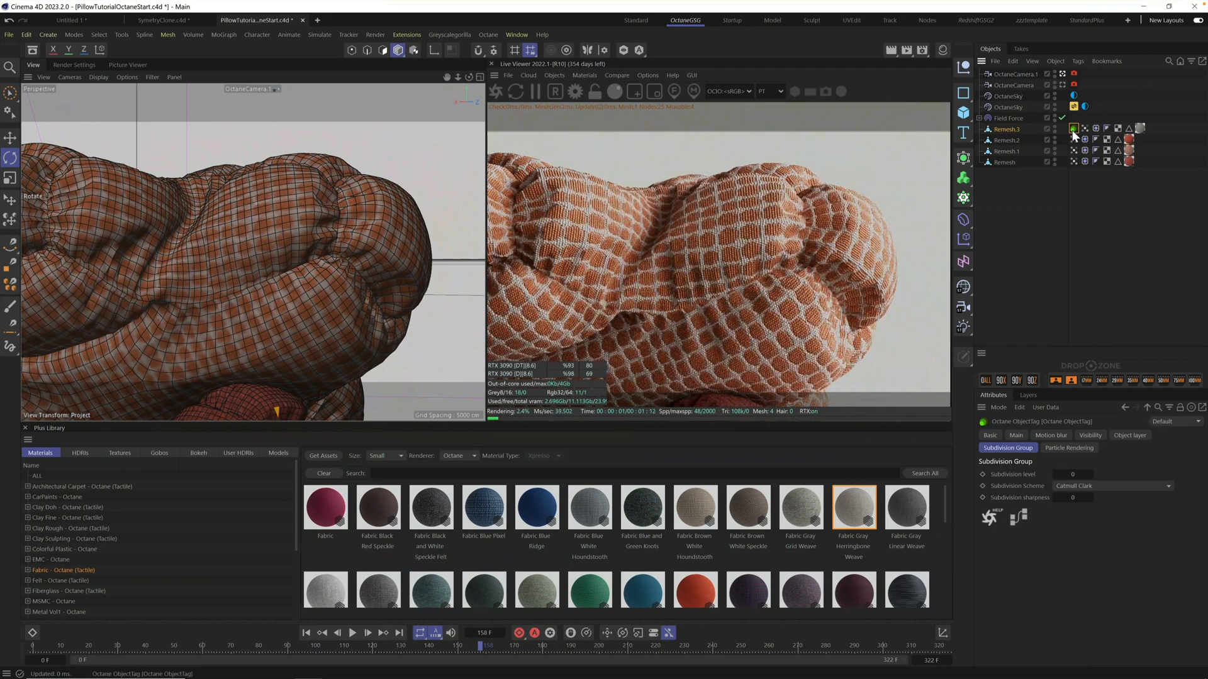
mouse_move(1075, 130)
ctrl+mouse_down()
mouse_move(1070, 152)
mouse_move(1125, 157)
mouse_move(1071, 160)
mouse_move(1076, 121)
ctrl+mouse_up()
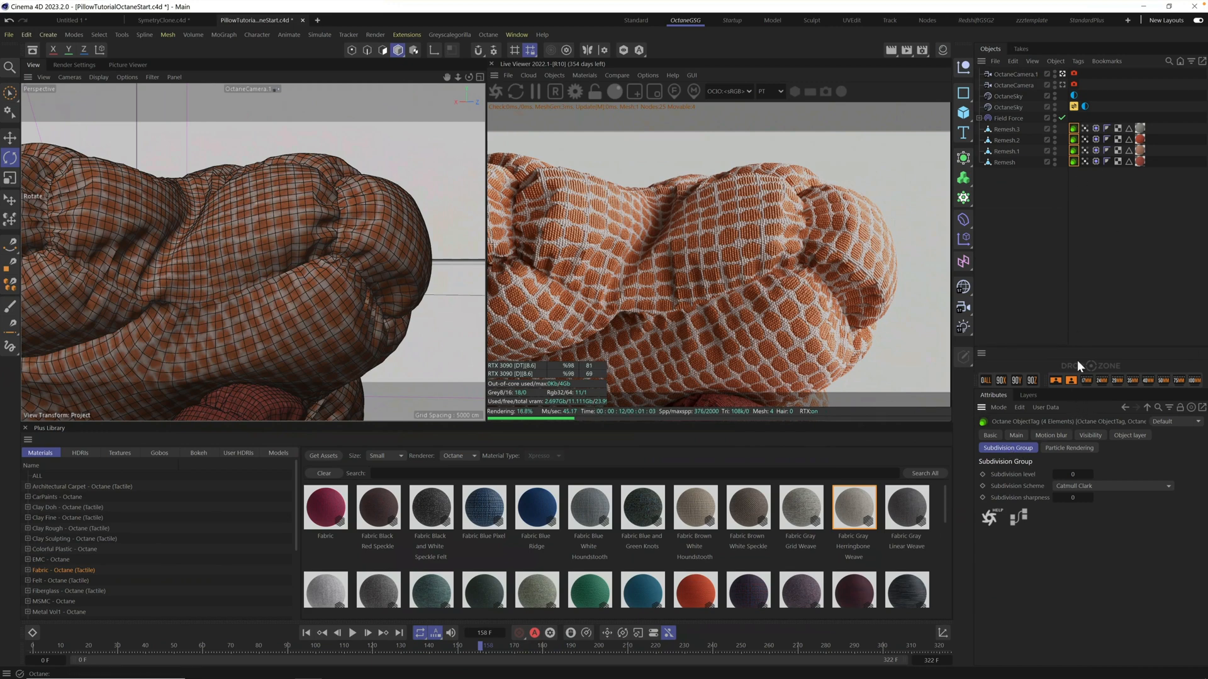
Step: Set the Subdivision level of all four Octane ObjectTags to 1 and raise it to 2
click(1082, 474)
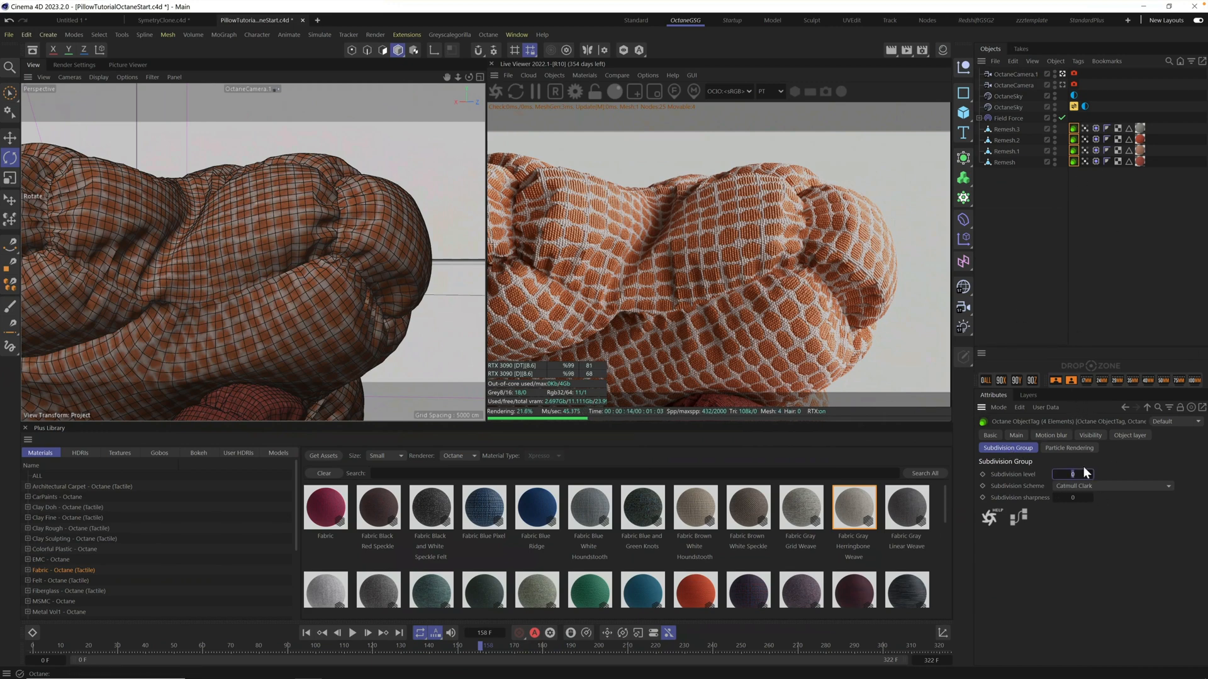
key(Return)
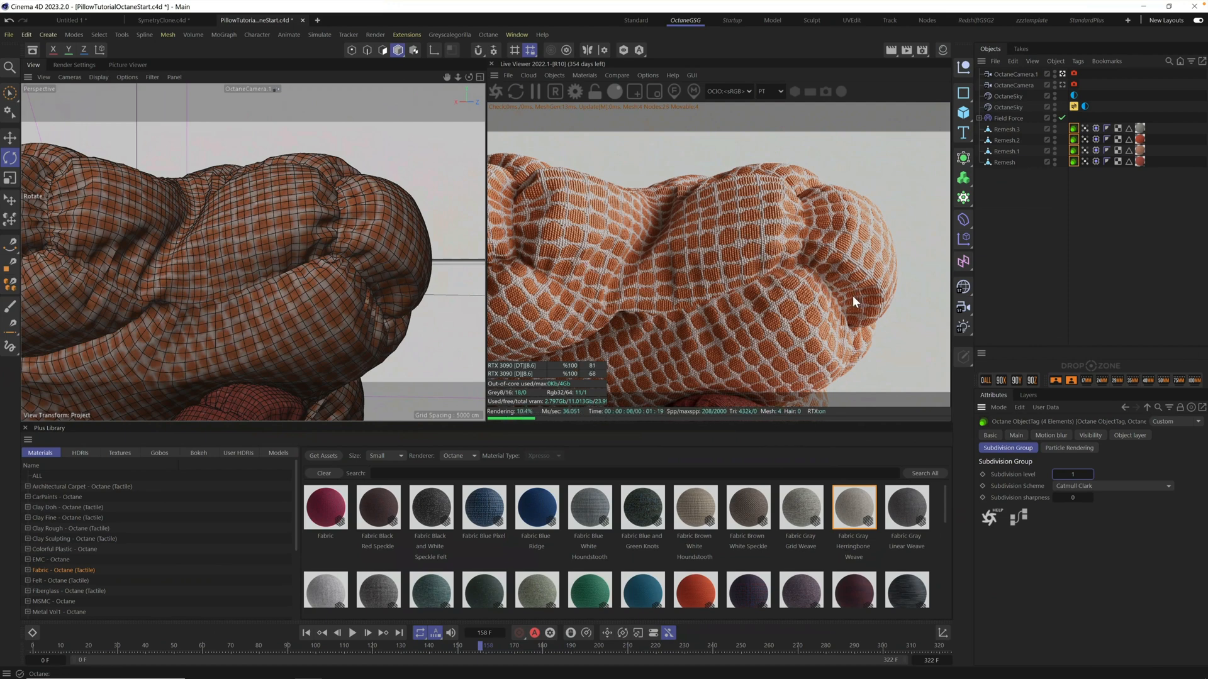
drag(964, 159, 1191, 198)
text(2)
key(Return)
Step: Examine the subdivided weave of the orange, red and gray pillows up close through the 200 mm camera
alt+right_drag(281, 250, 471, 195)
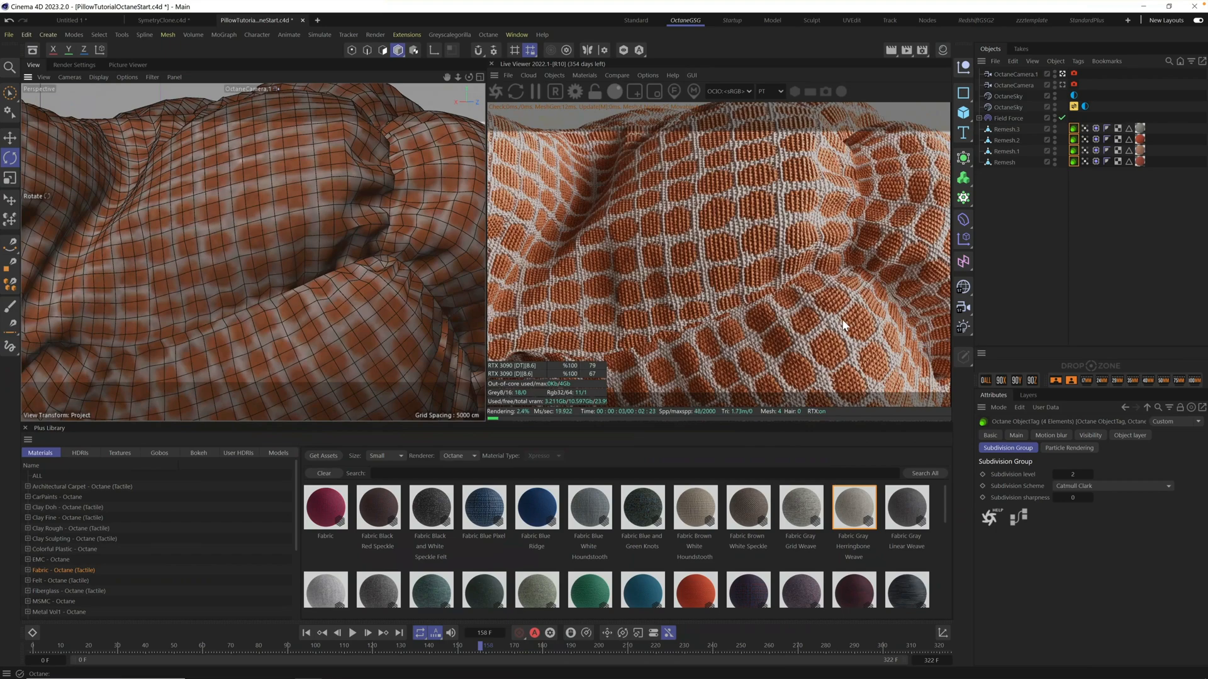
alt+drag(331, 246, 162, 317)
alt+right_drag(162, 313, 96, 387)
alt+middle_drag(248, 323, 252, 183)
alt+drag(273, 243, 466, 271)
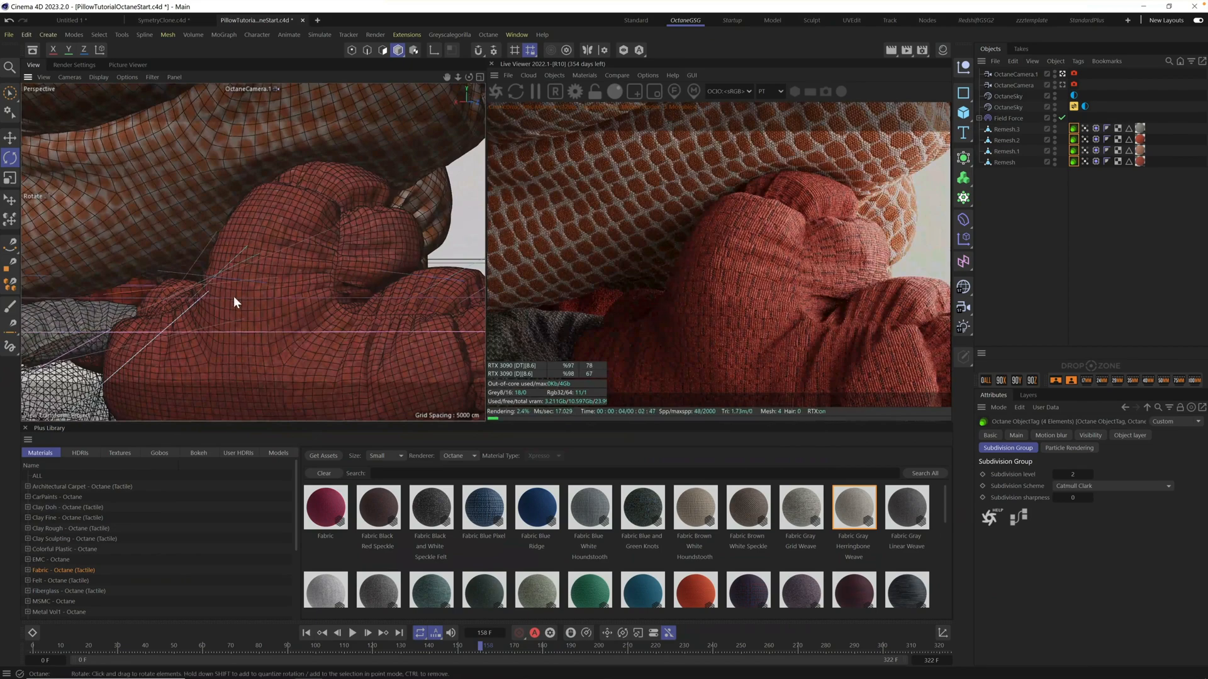
alt+drag(273, 283, 310, 261)
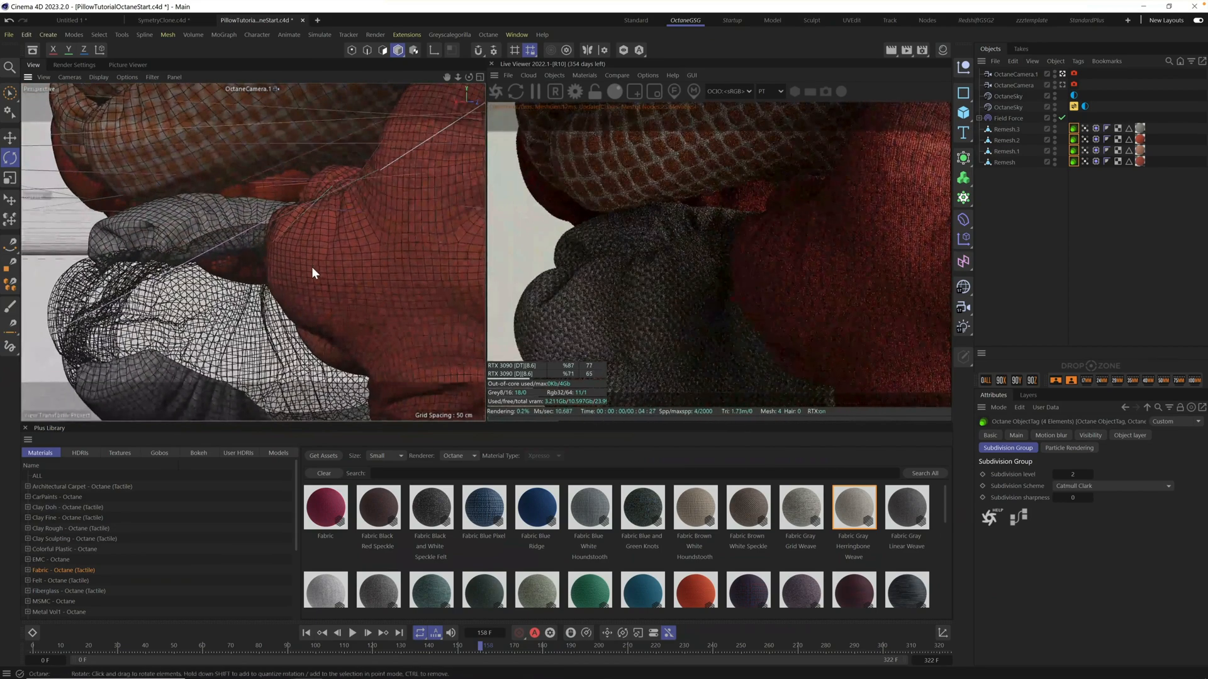
alt+right_drag(397, 223, 145, 339)
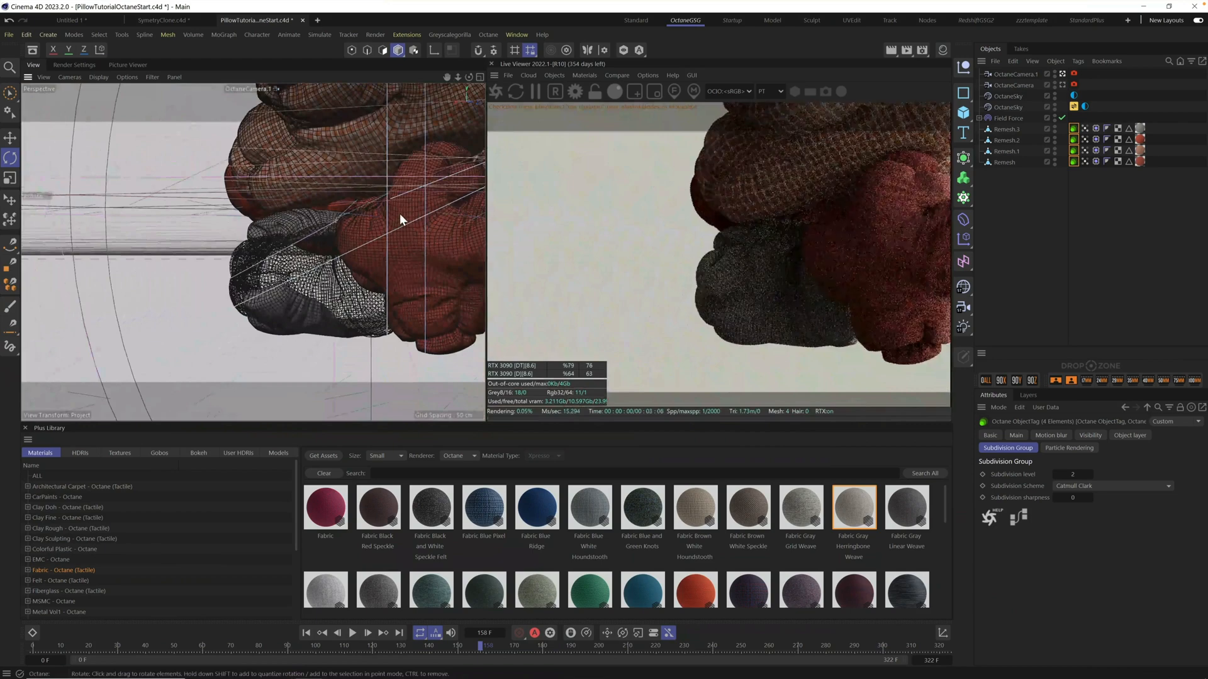
alt+middle_drag(405, 214, 249, 295)
alt+drag(249, 296, 324, 220)
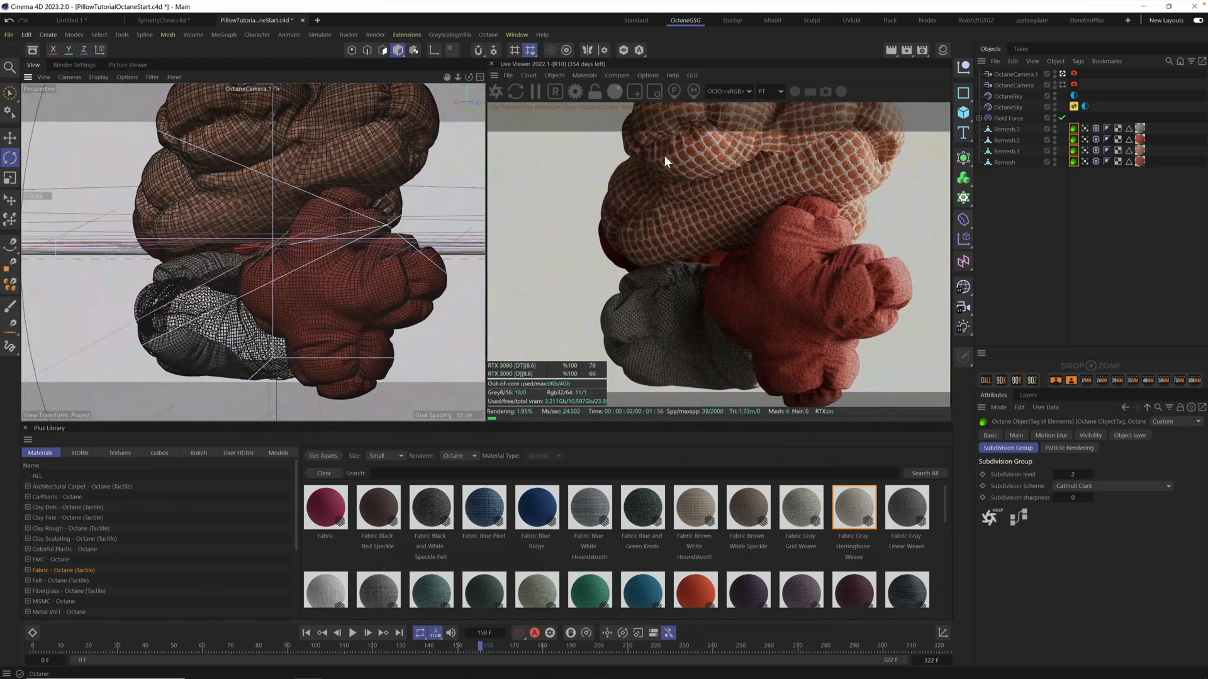
Step: Frame a close-up of the orange, red and gray pillows at frame 118 with OctaneCamera.1 and compare it with the wide OctaneCamera view
alt+drag(375, 245, 373, 233)
alt+right_drag(373, 233, 372, 213)
alt+middle_drag(372, 213, 356, 249)
mouse_move(356, 248)
alt+mouse_down()
mouse_move(375, 231)
mouse_move(371, 204)
mouse_move(356, 235)
alt+mouse_up()
alt+right_drag(356, 236, 404, 211)
alt+drag(330, 251, 253, 252)
alt+right_drag(253, 252, 298, 236)
alt+middle_drag(298, 235, 262, 221)
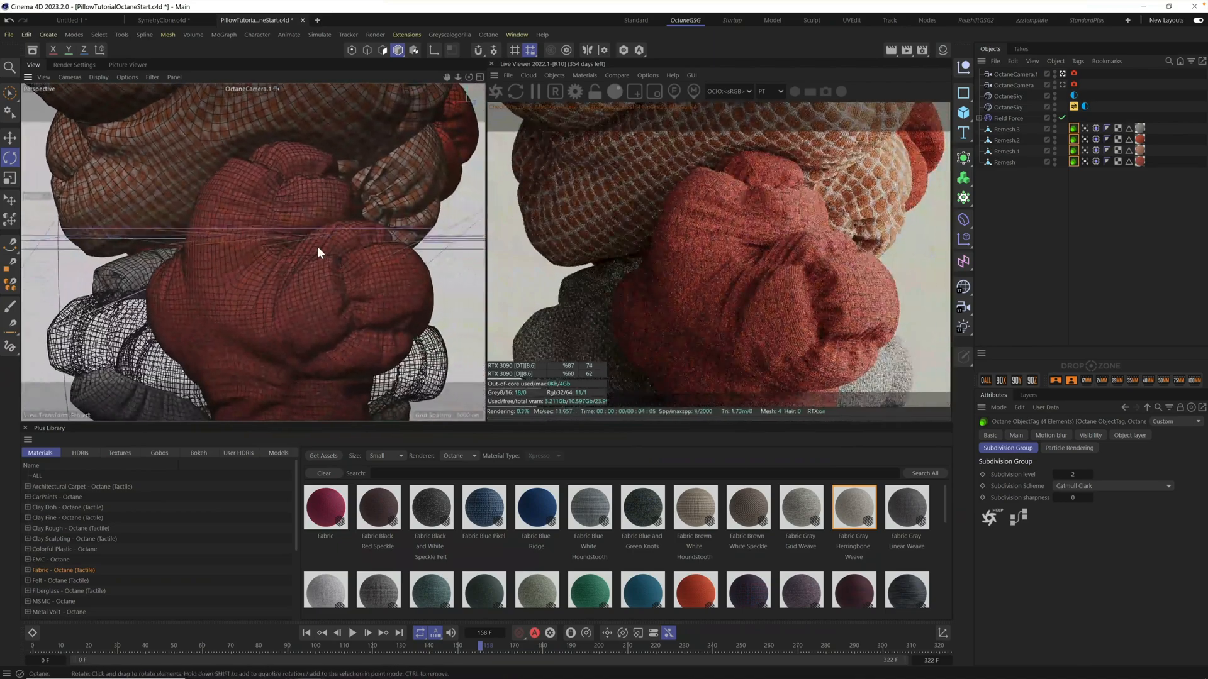
alt+middle_drag(313, 251, 299, 255)
alt+drag(307, 258, 334, 247)
drag(424, 643, 367, 637)
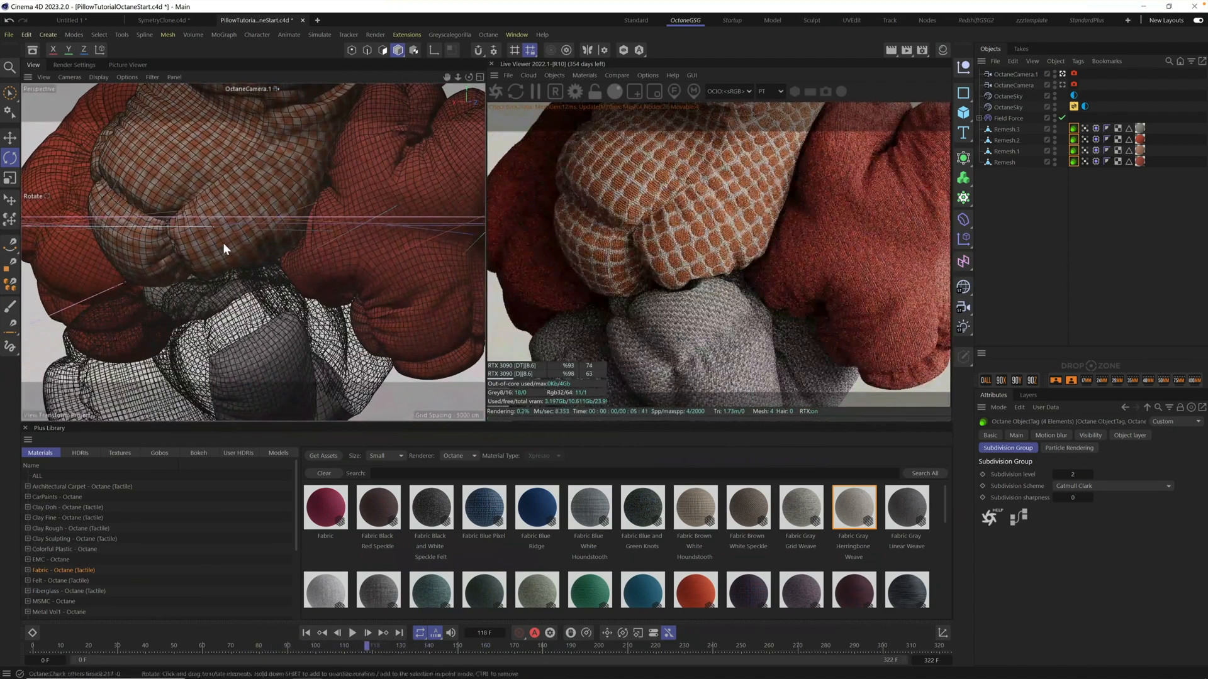
mouse_move(263, 251)
alt+mouse_down()
mouse_move(270, 243)
mouse_move(280, 260)
mouse_move(251, 262)
mouse_move(282, 259)
alt+mouse_up()
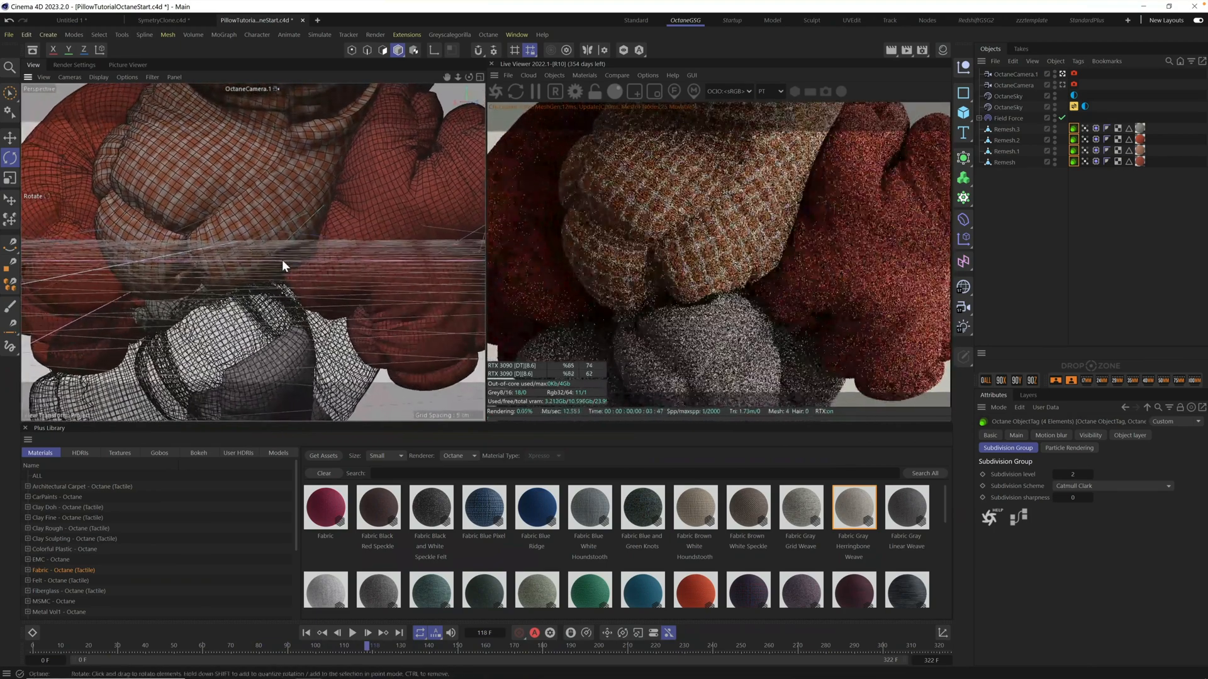
click(1062, 84)
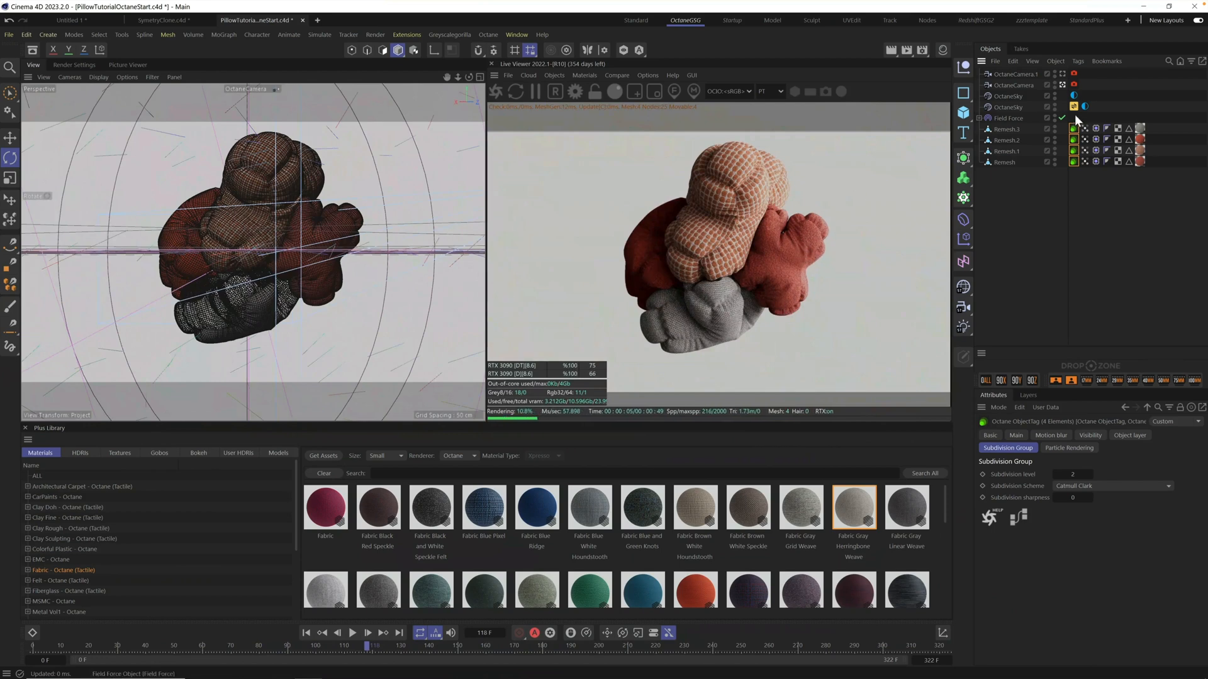
click(1062, 73)
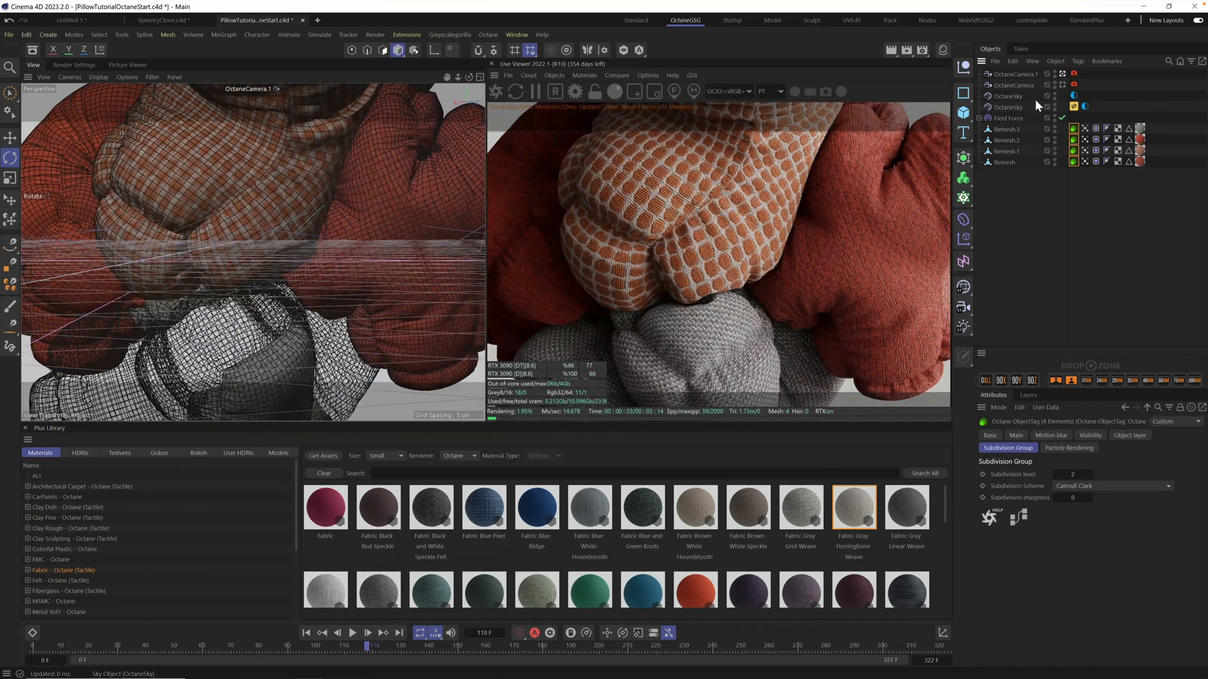
Step: Set the thin-lens F-stop of OctaneCamera.1's Octane camera tag to 1 for a shallow depth of field
click(1021, 76)
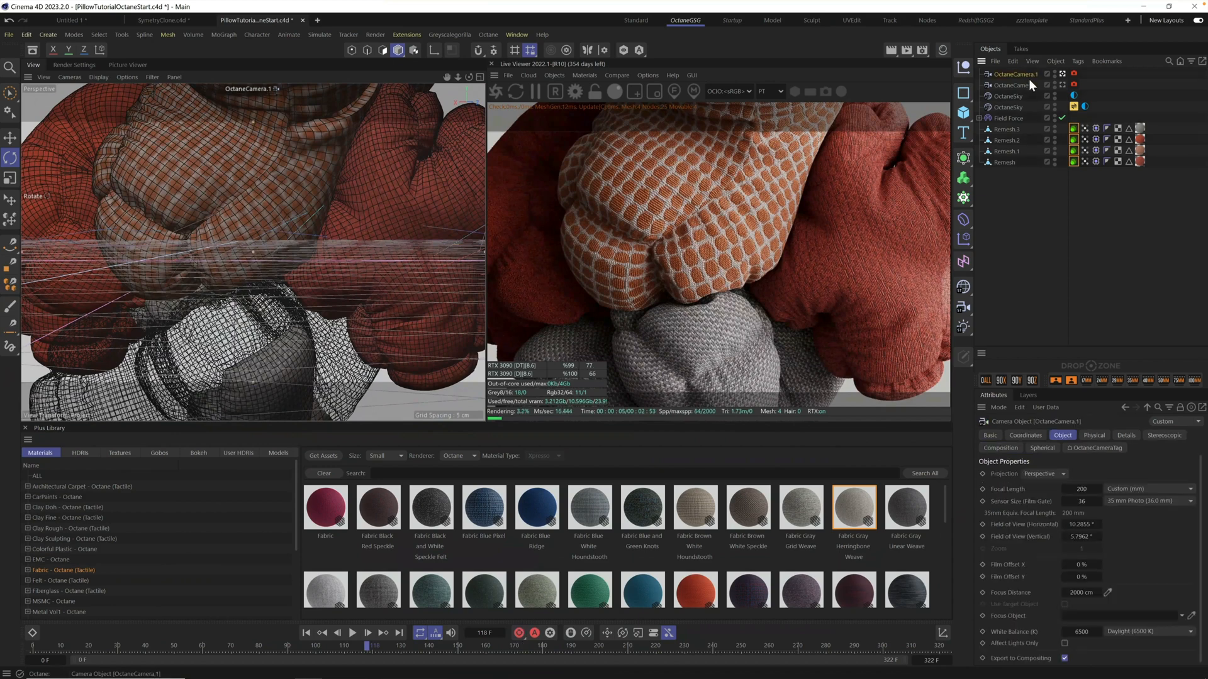
click(1073, 73)
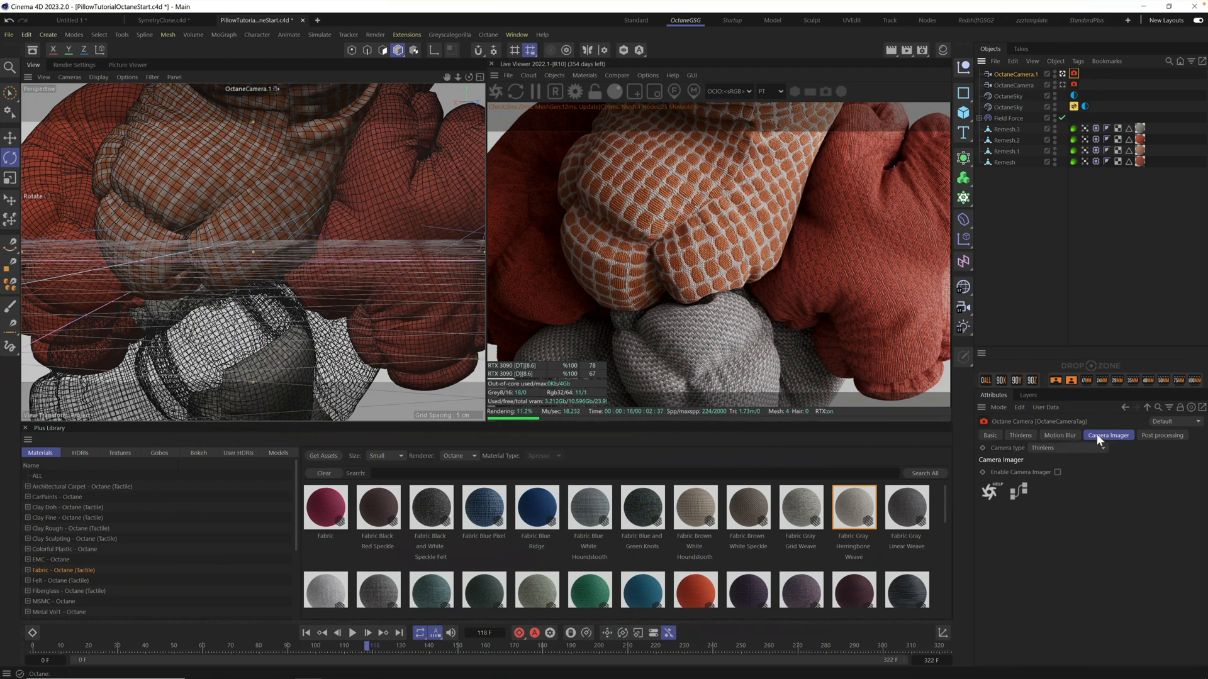
click(1025, 434)
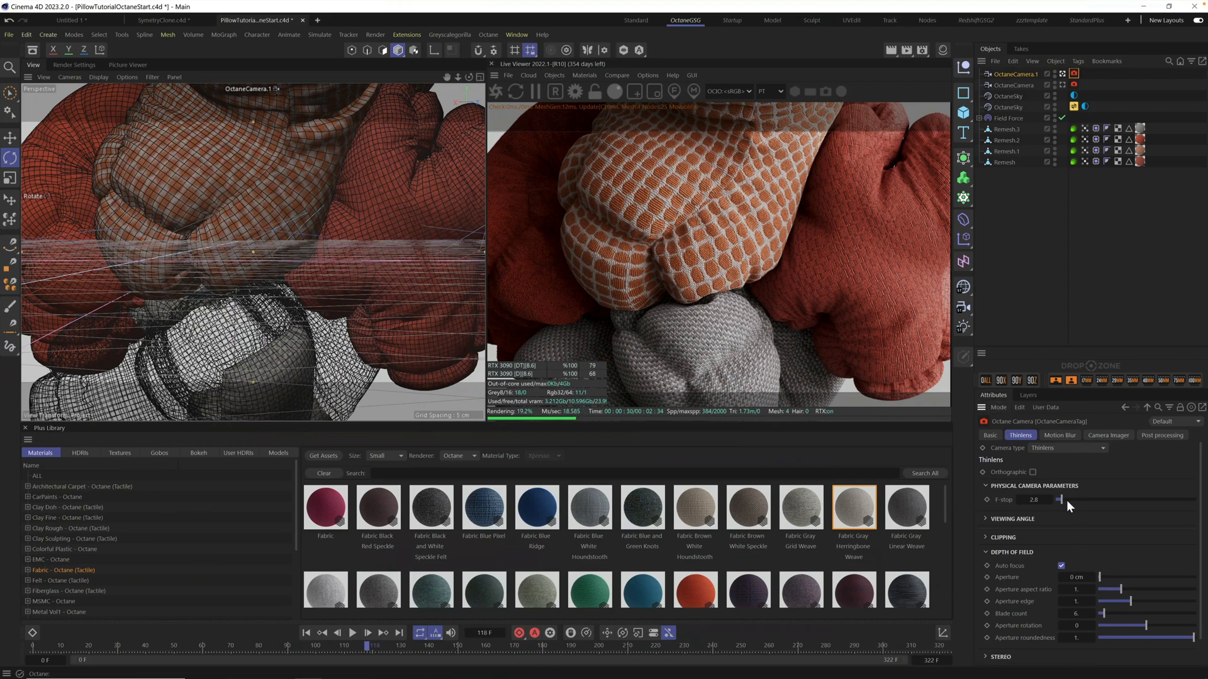
drag(1062, 498, 1059, 500)
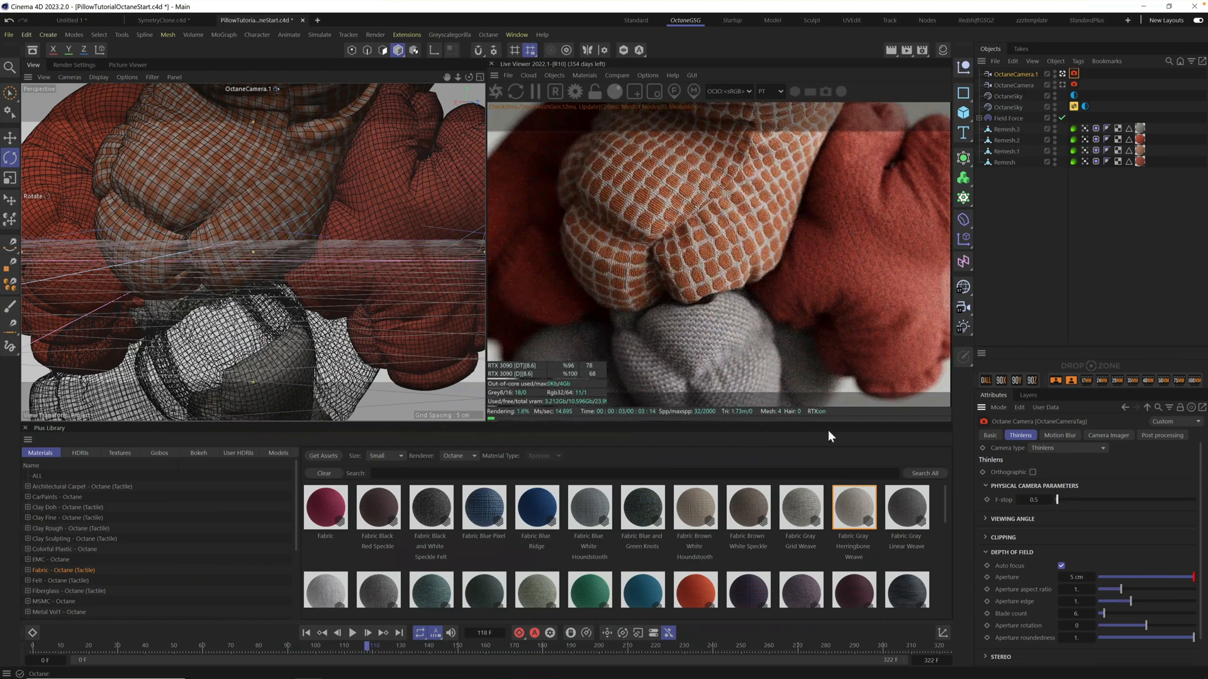
click(1041, 501)
text(1)
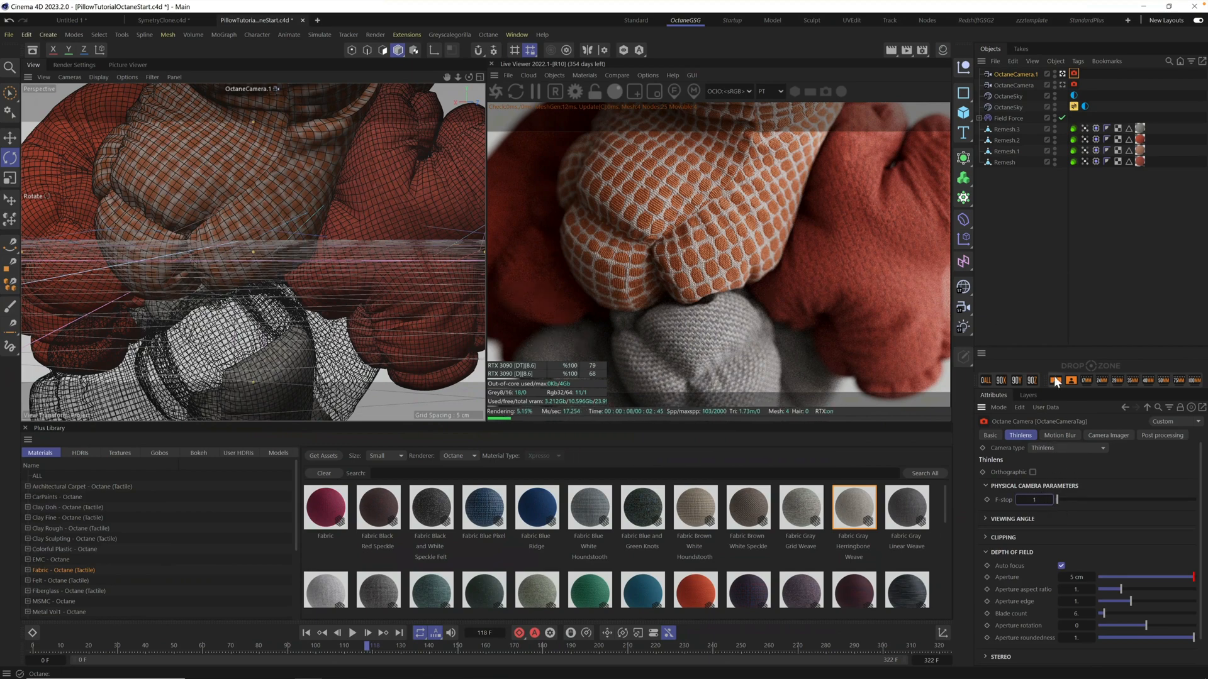
key(Return)
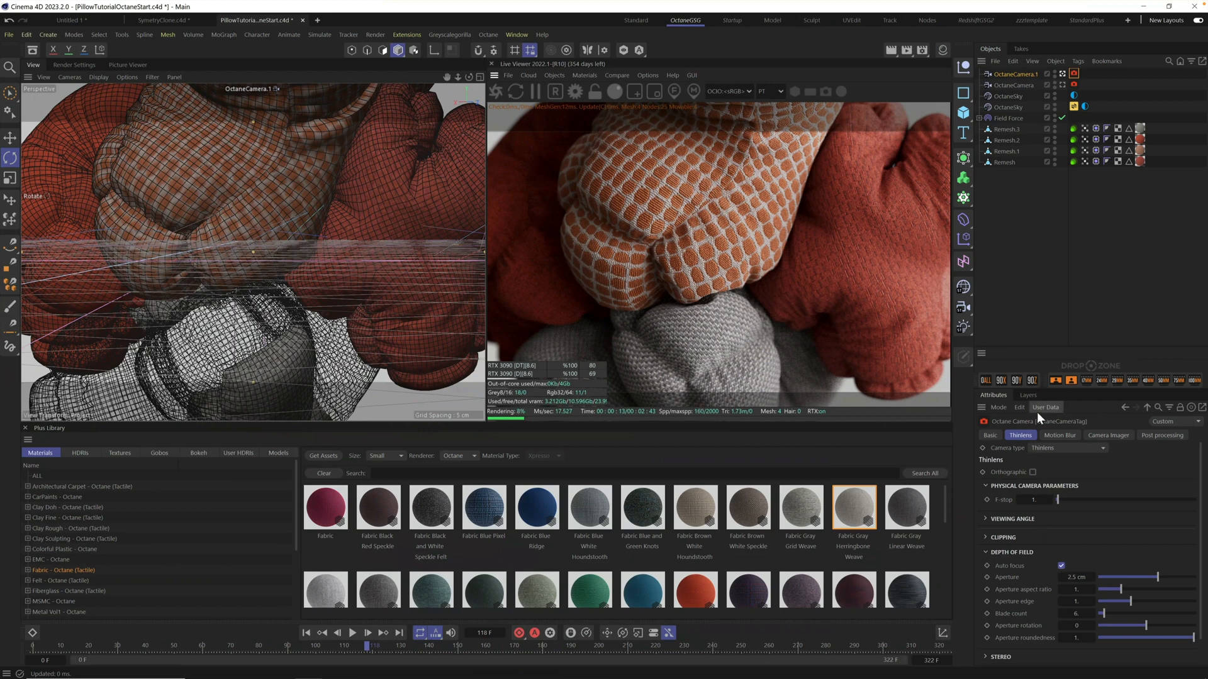
Step: Turn off Auto focus on the camera tag and add a null named Focus
click(1061, 566)
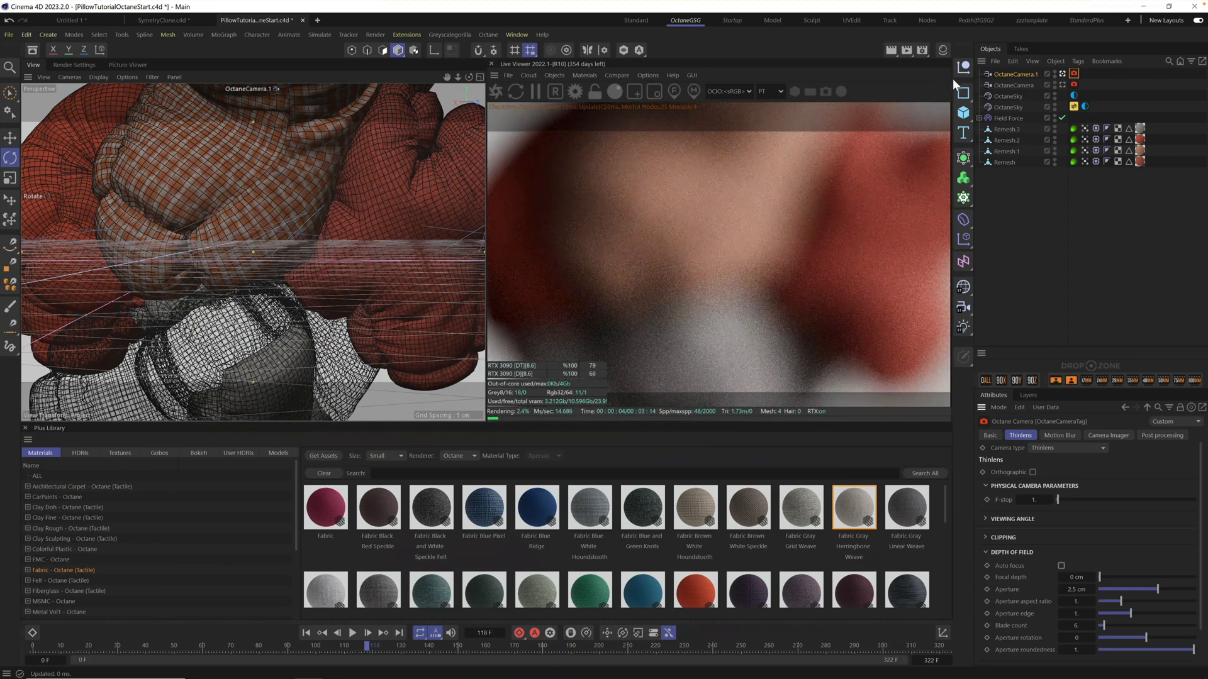
click(965, 67)
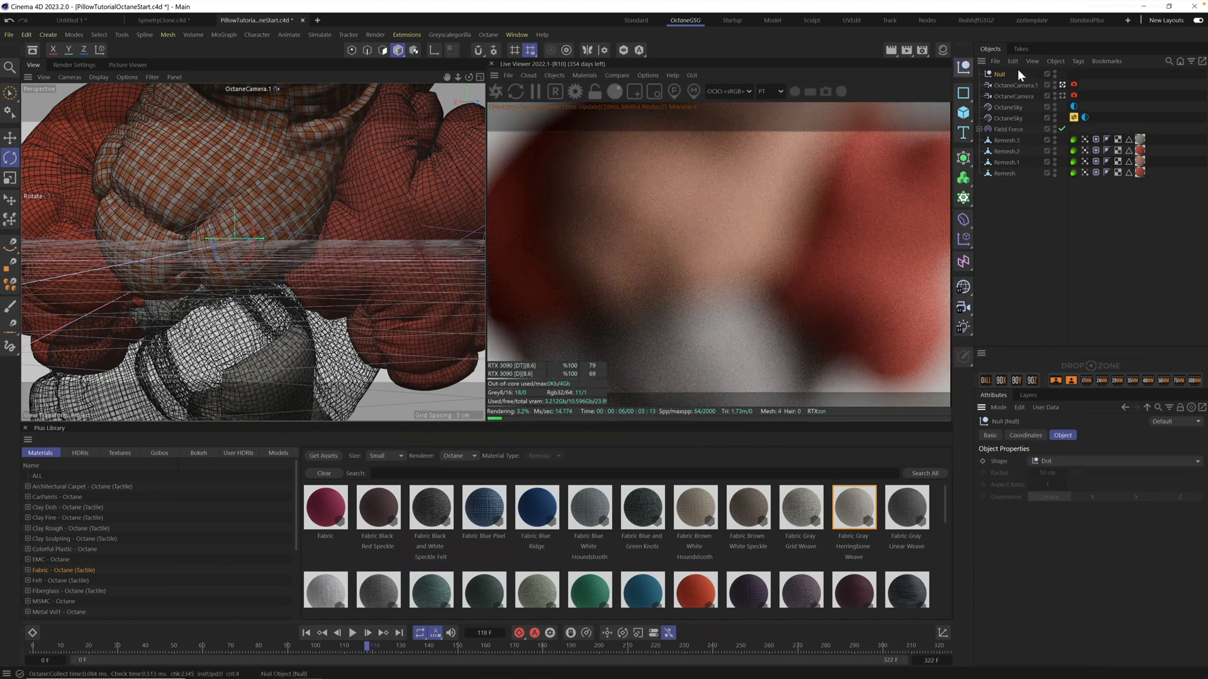
double_click(1004, 73)
text(Focus)
key(Return)
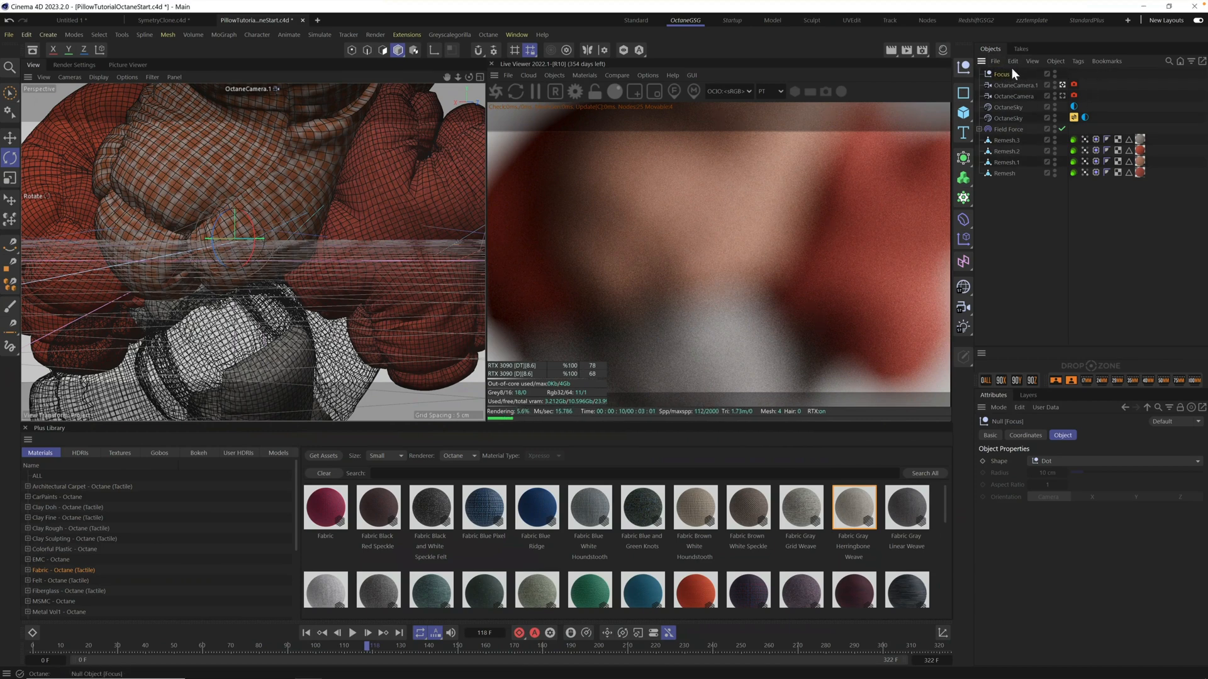
Step: Assign the Focus null as the Focus Object of OctaneCamera.1
click(1007, 85)
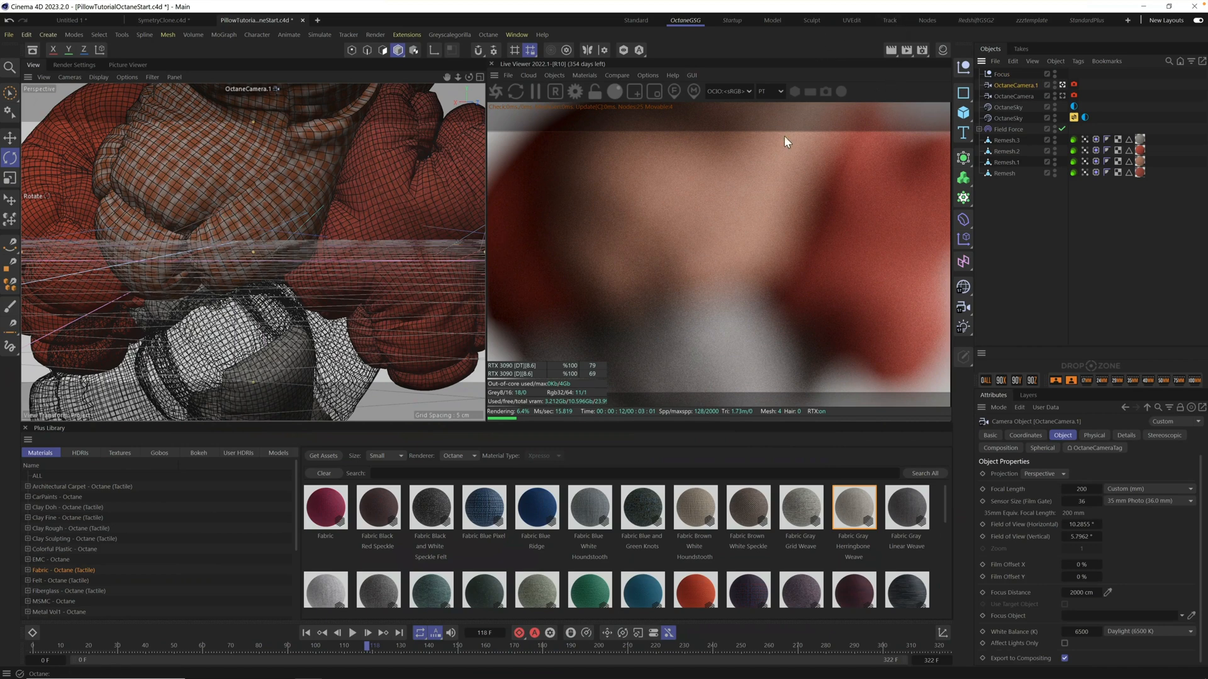
click(1004, 73)
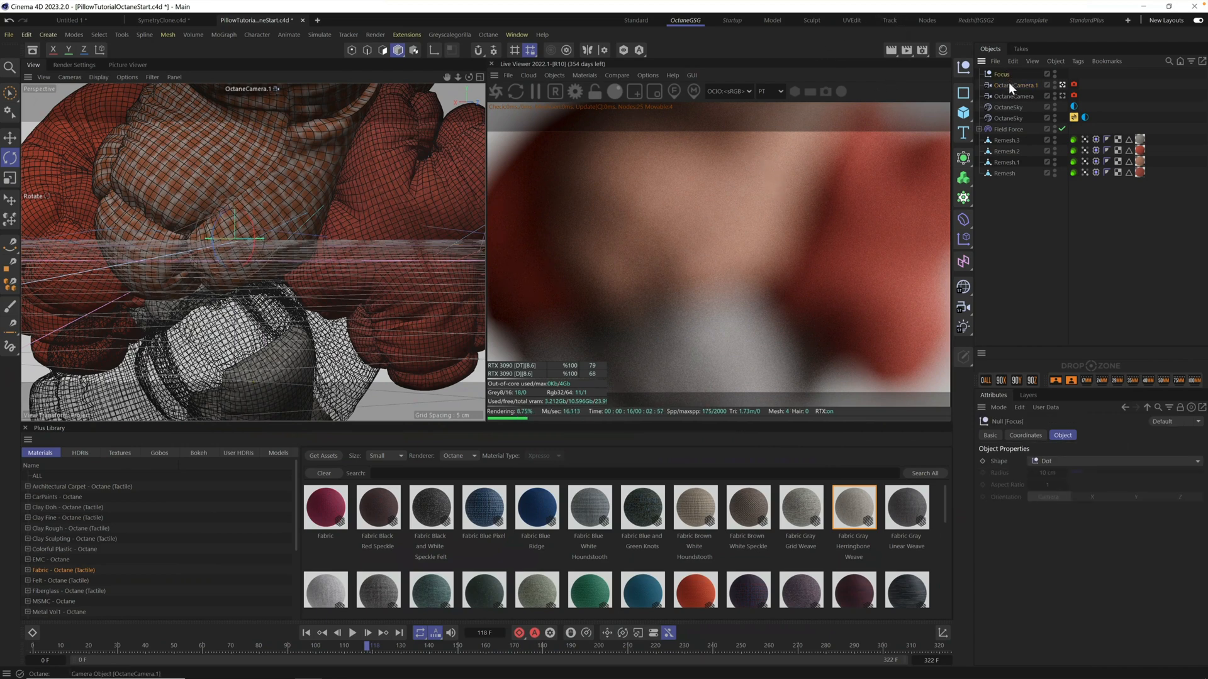
click(1009, 84)
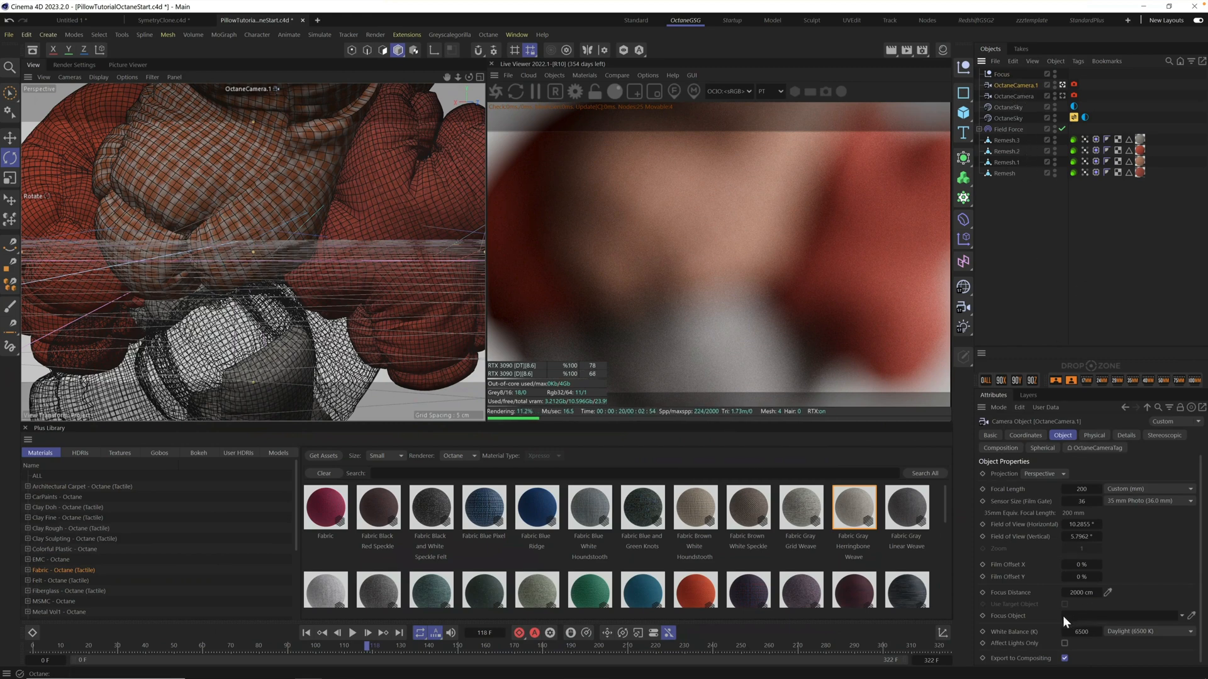
drag(1002, 74, 1090, 618)
drag(1089, 622, 1088, 620)
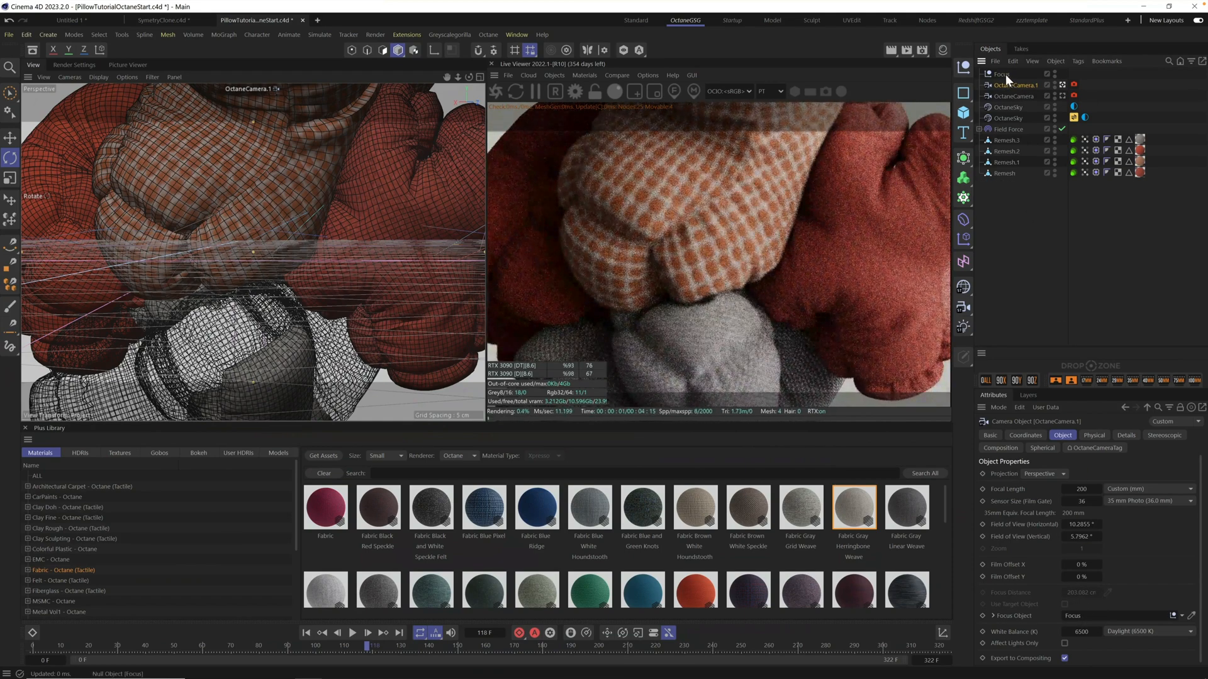
Step: Place the Focus null on the front surface of the orange square-grid pillow with the Place tool
click(1006, 74)
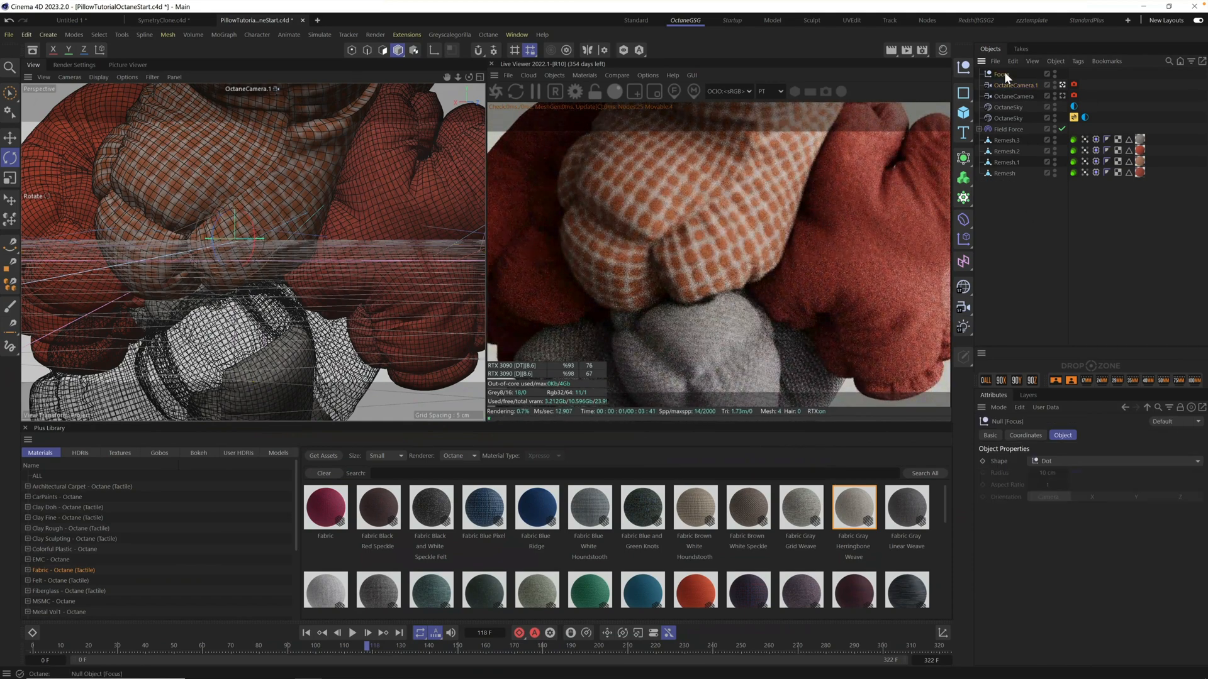
click(11, 200)
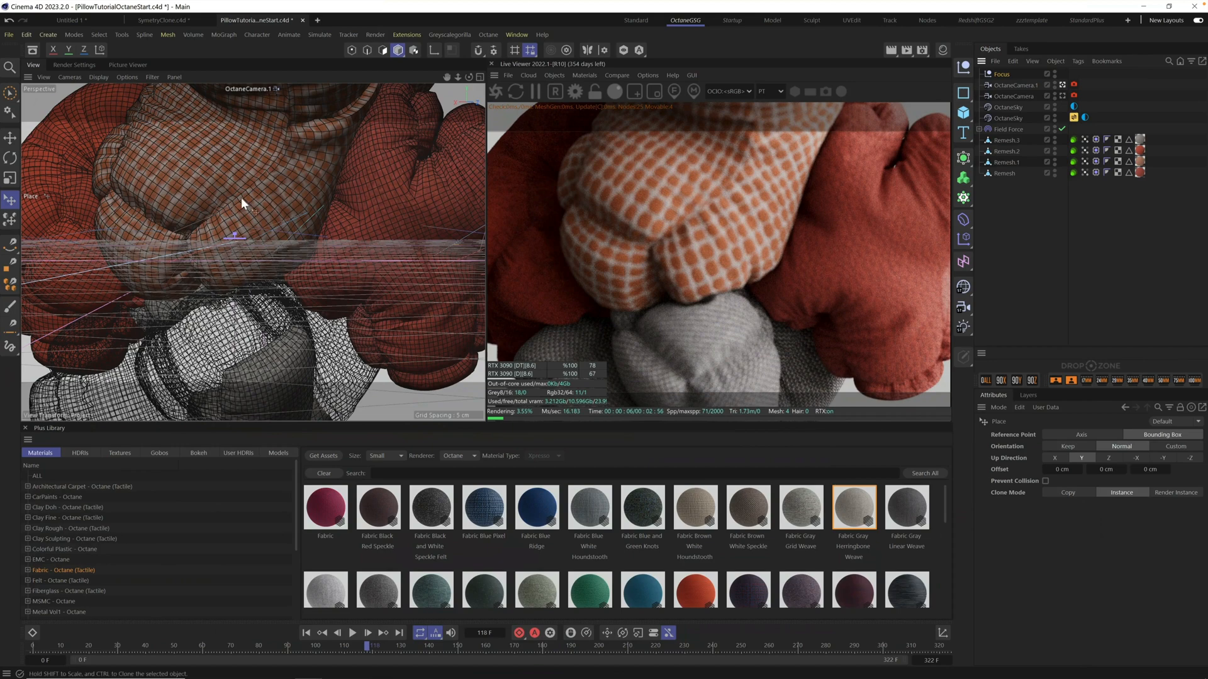
click(213, 187)
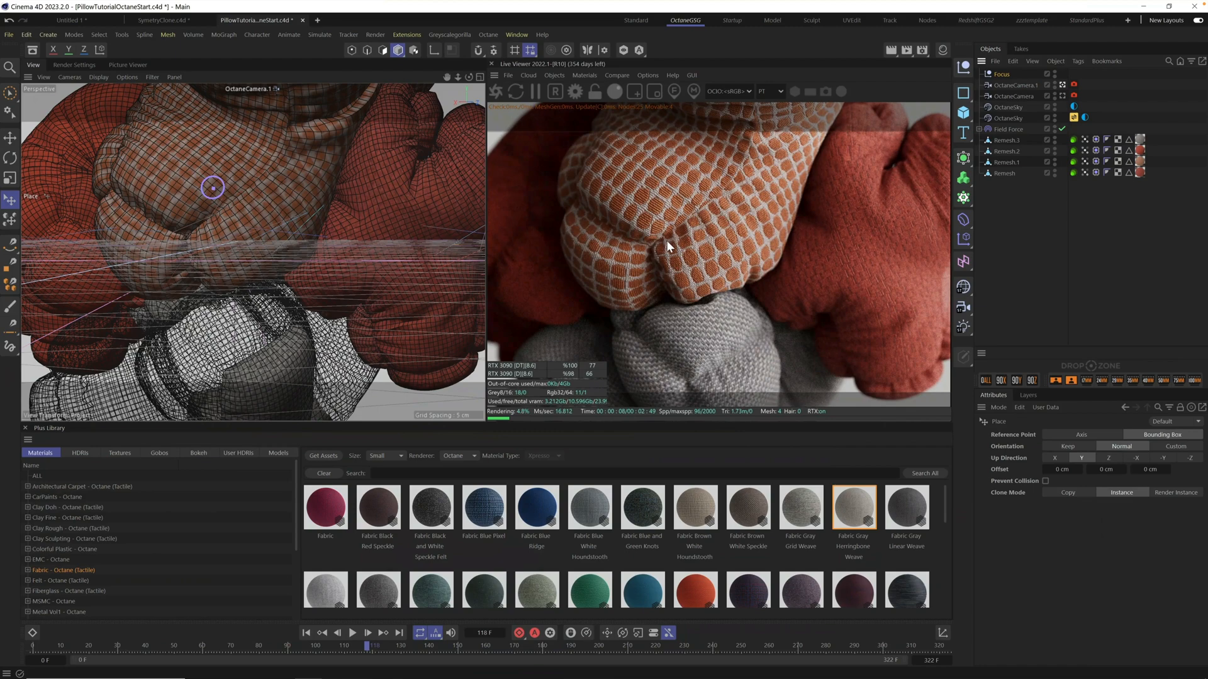
Step: Try the Focus null on the upper red pillow, and place it back on the front surface of the orange square-grid pillow
drag(468, 122, 473, 113)
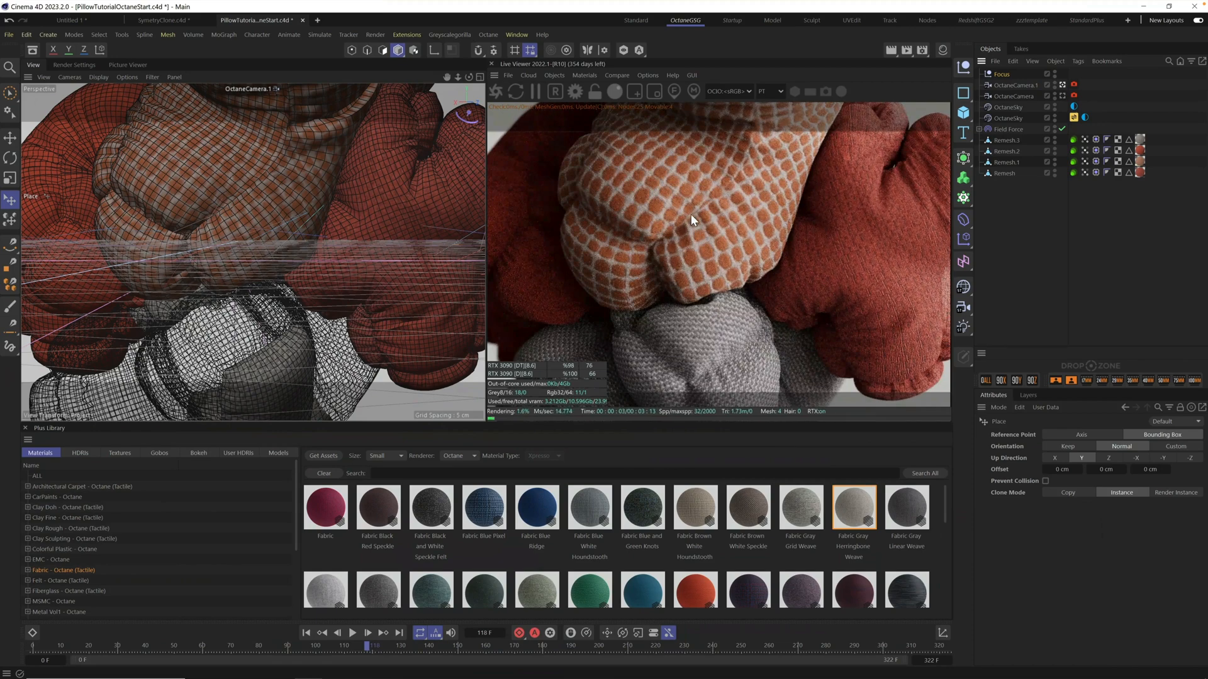
click(248, 210)
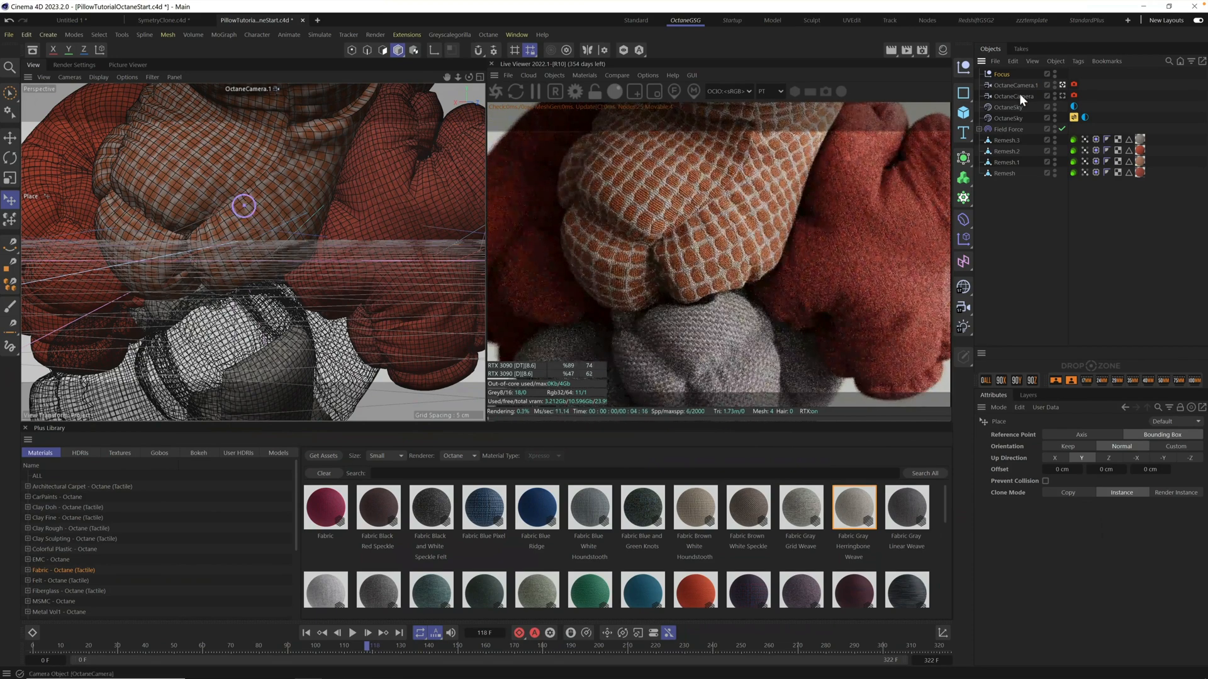
Step: Assign the Focus null as the Focus Object of OctaneCamera and switch the view to that camera
click(1018, 96)
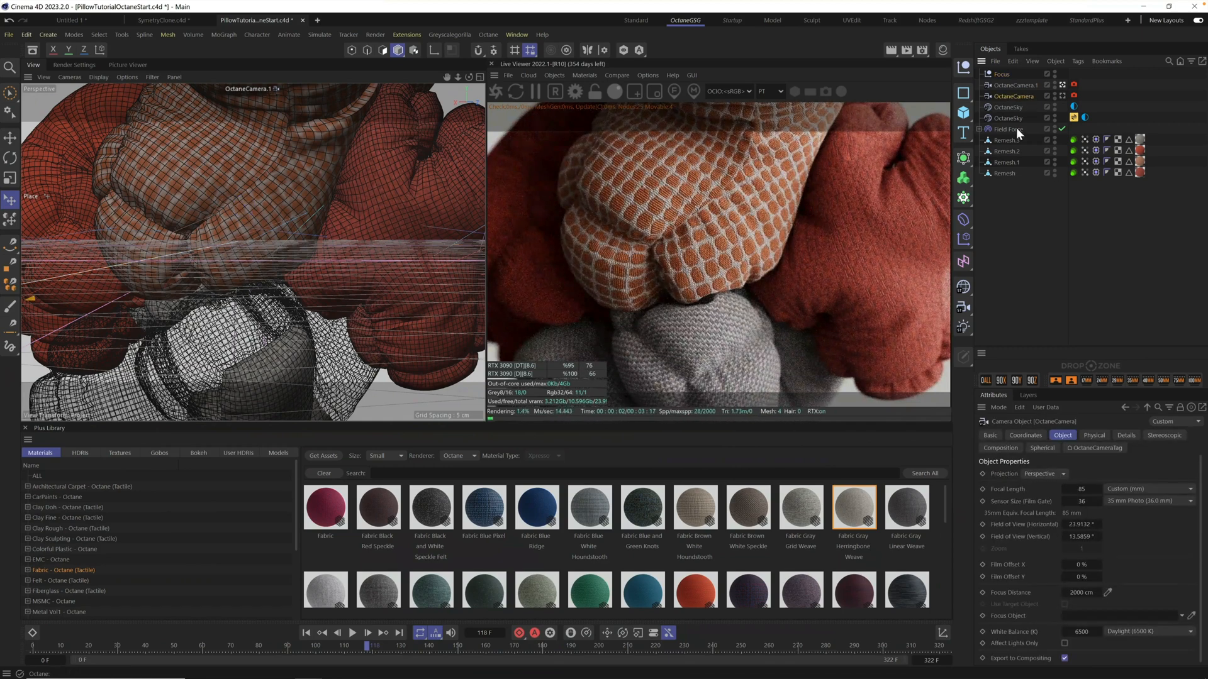
drag(1063, 448, 1093, 619)
click(1063, 96)
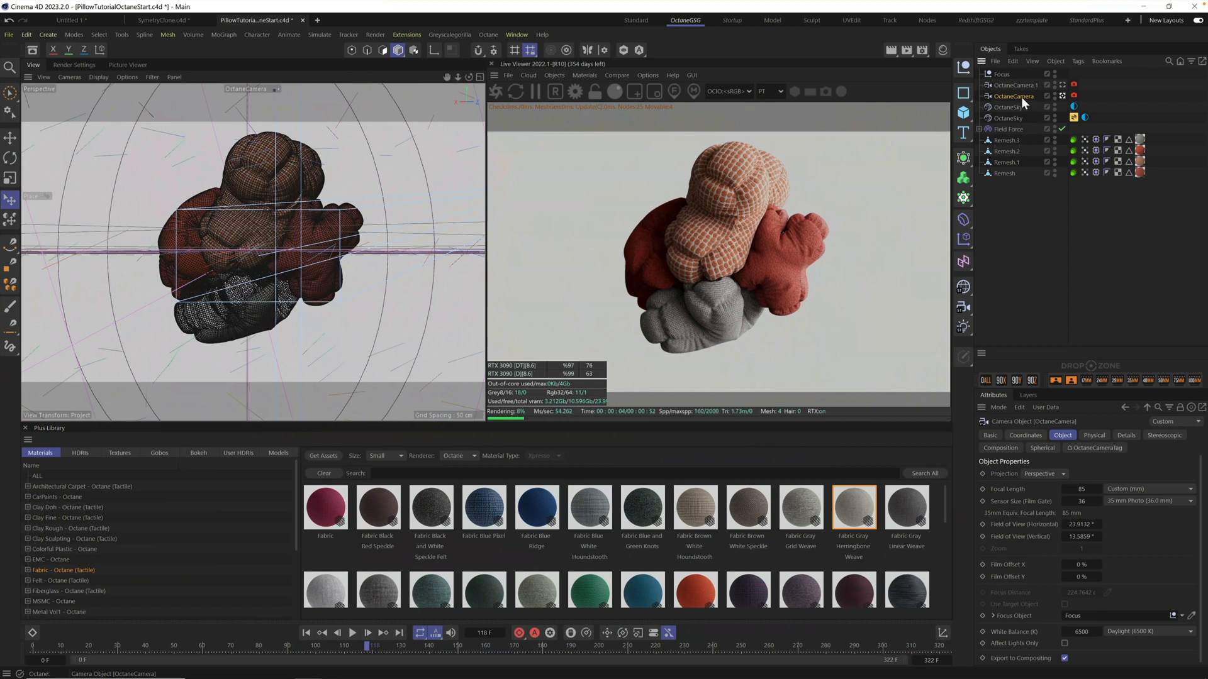
Step: Rename OctaneCamera as Wide and OctaneCamera.1 as CU
double_click(1020, 96)
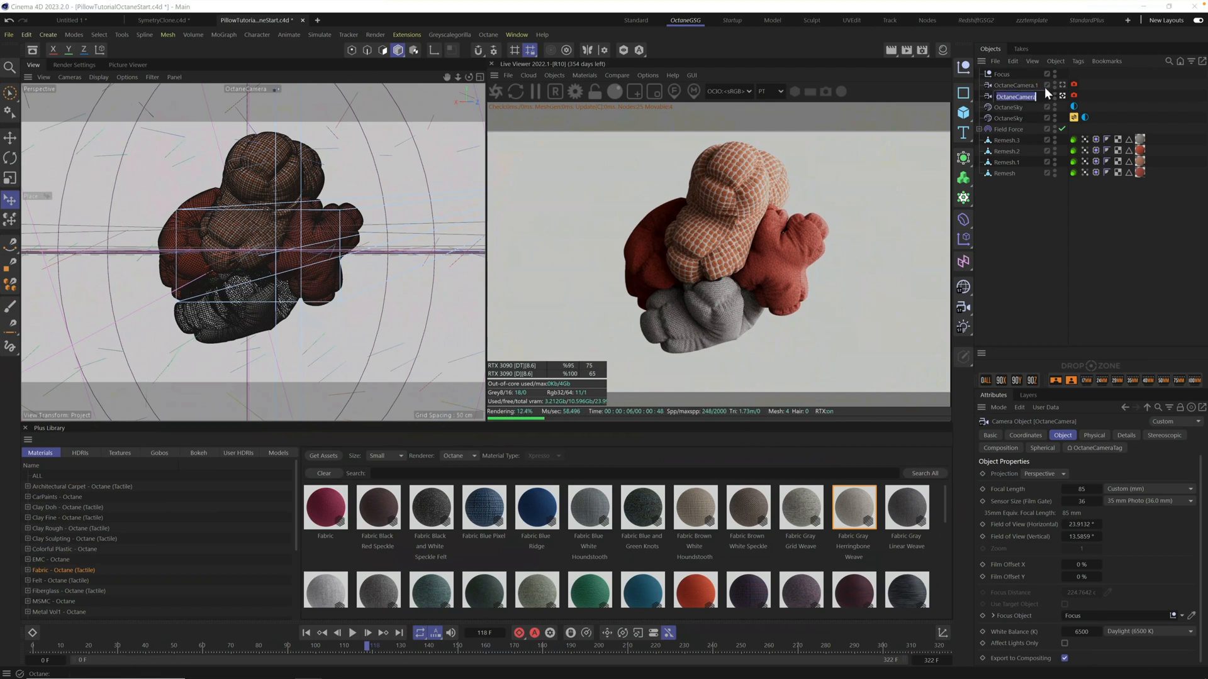
text(Wide)
key(Return)
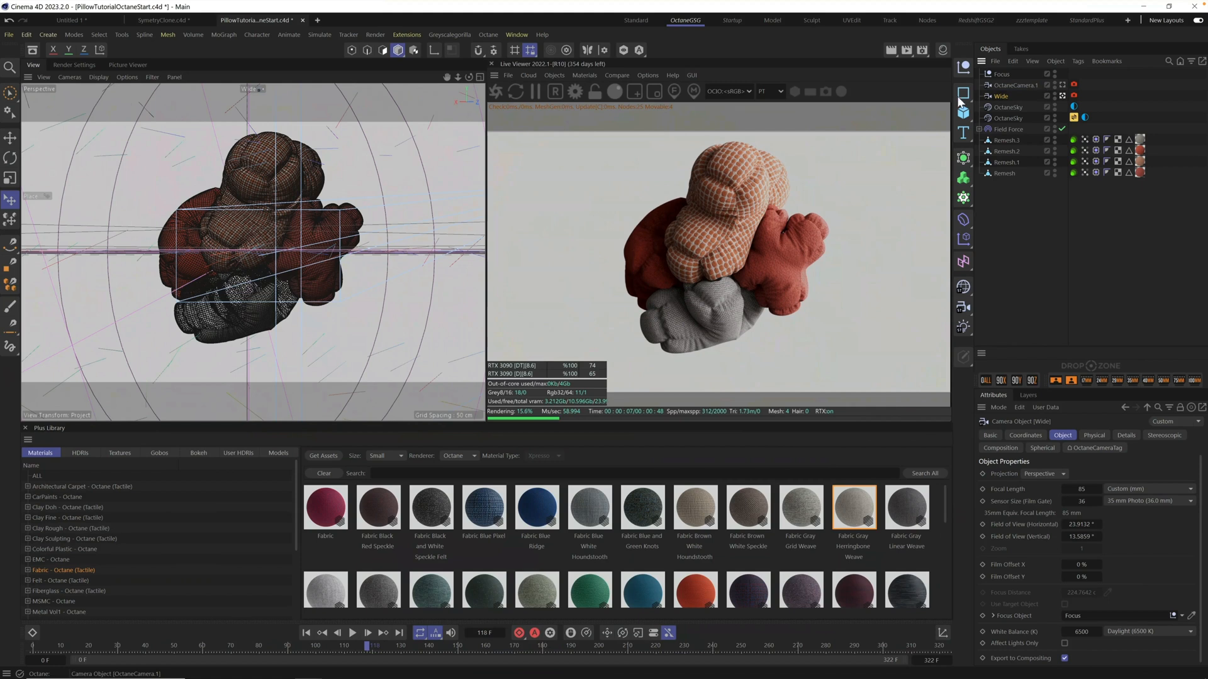
double_click(1013, 84)
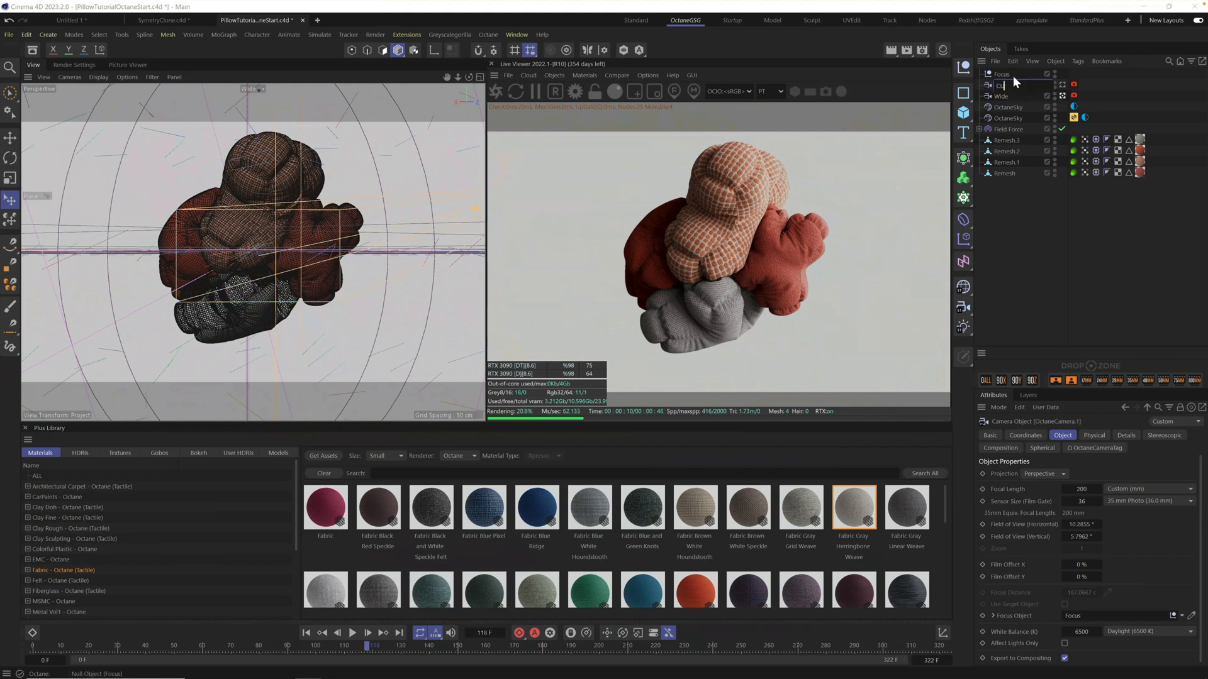
text(CU)
key(Return)
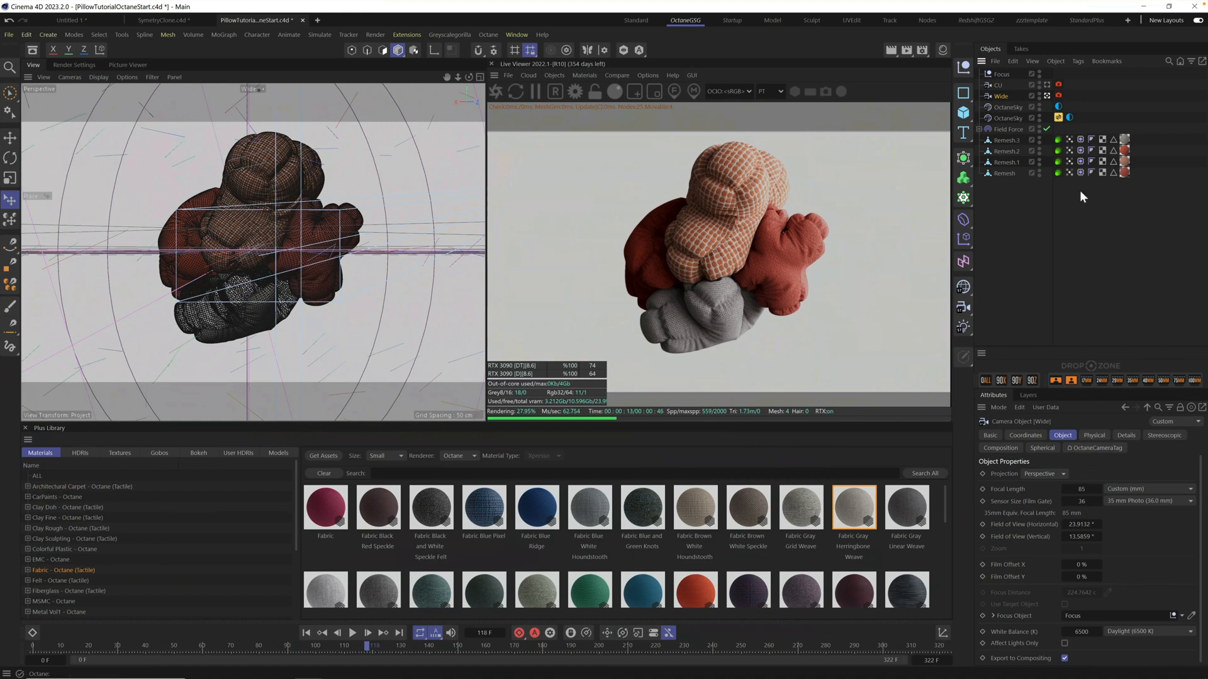
Step: Set the F-stop of the Wide camera's Octane camera tag to 2 and turn off Auto focus
click(1059, 96)
click(1035, 499)
text(2)
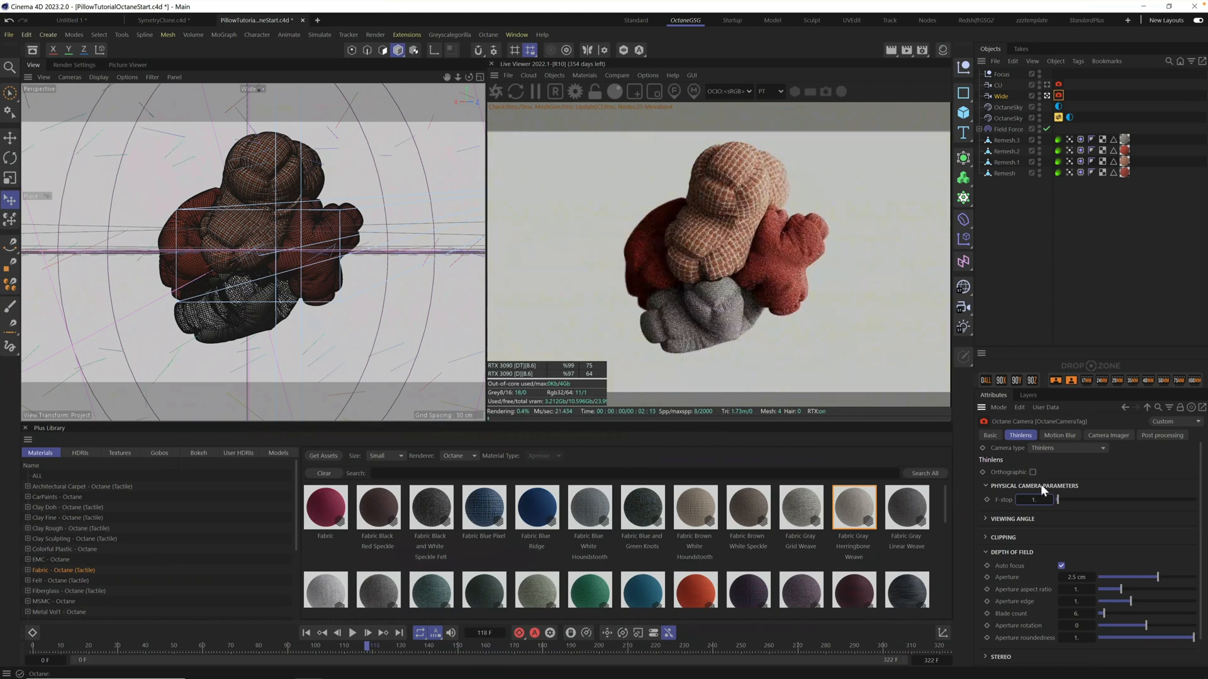
key(Return)
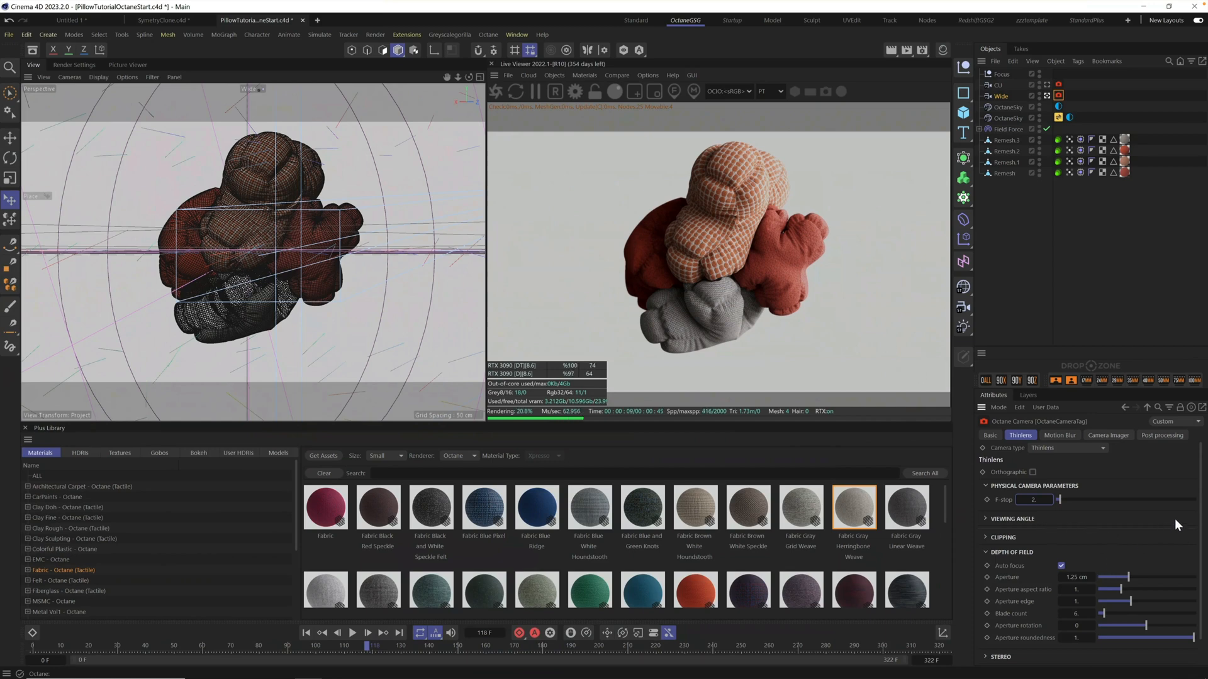
click(1062, 566)
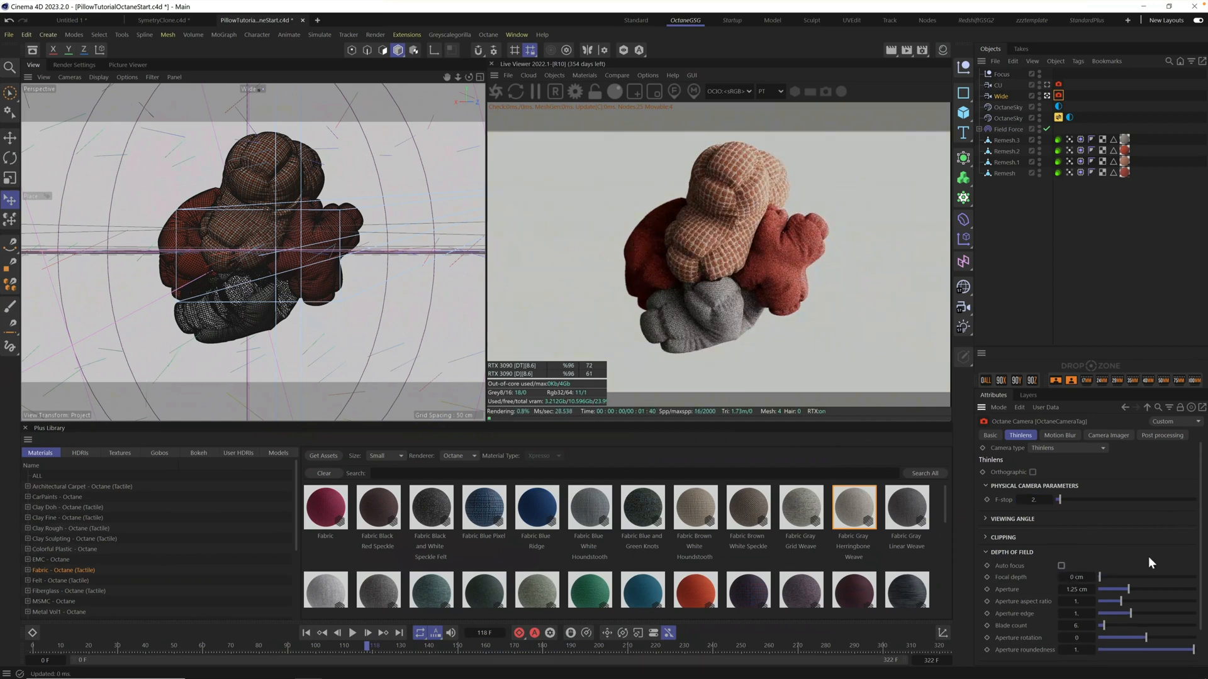
click(999, 96)
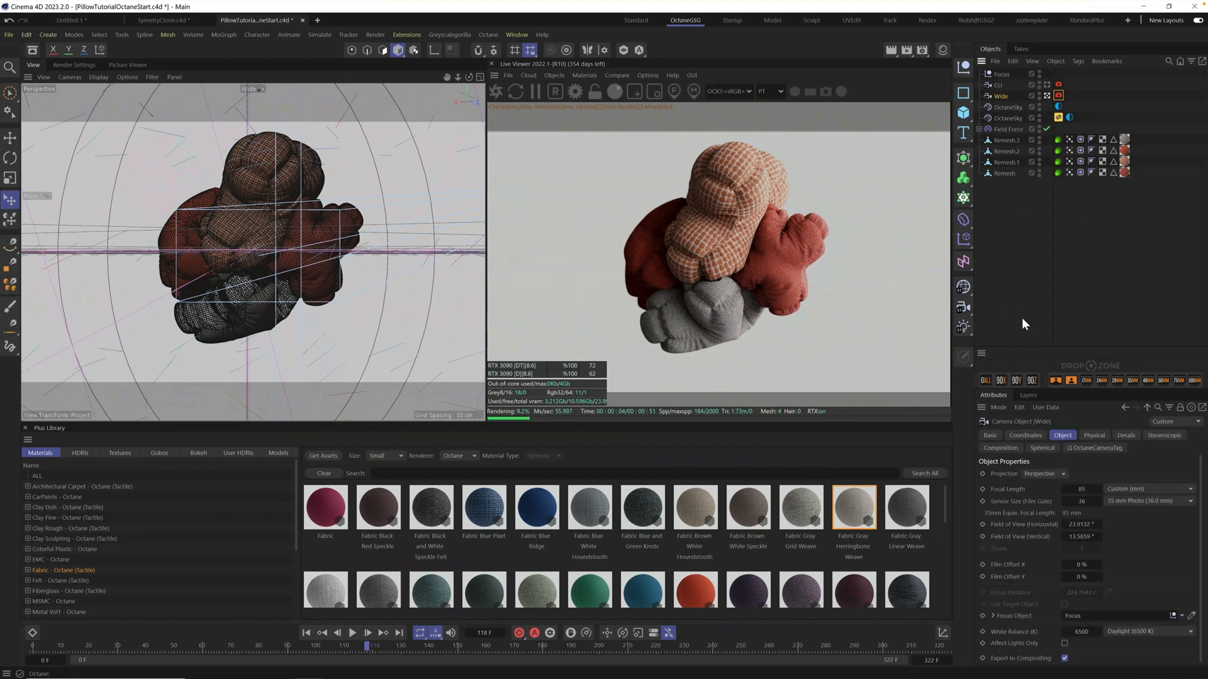
Step: Look through the CU camera and check the close-up render at frames 51, 30, 111 and 204
click(1046, 84)
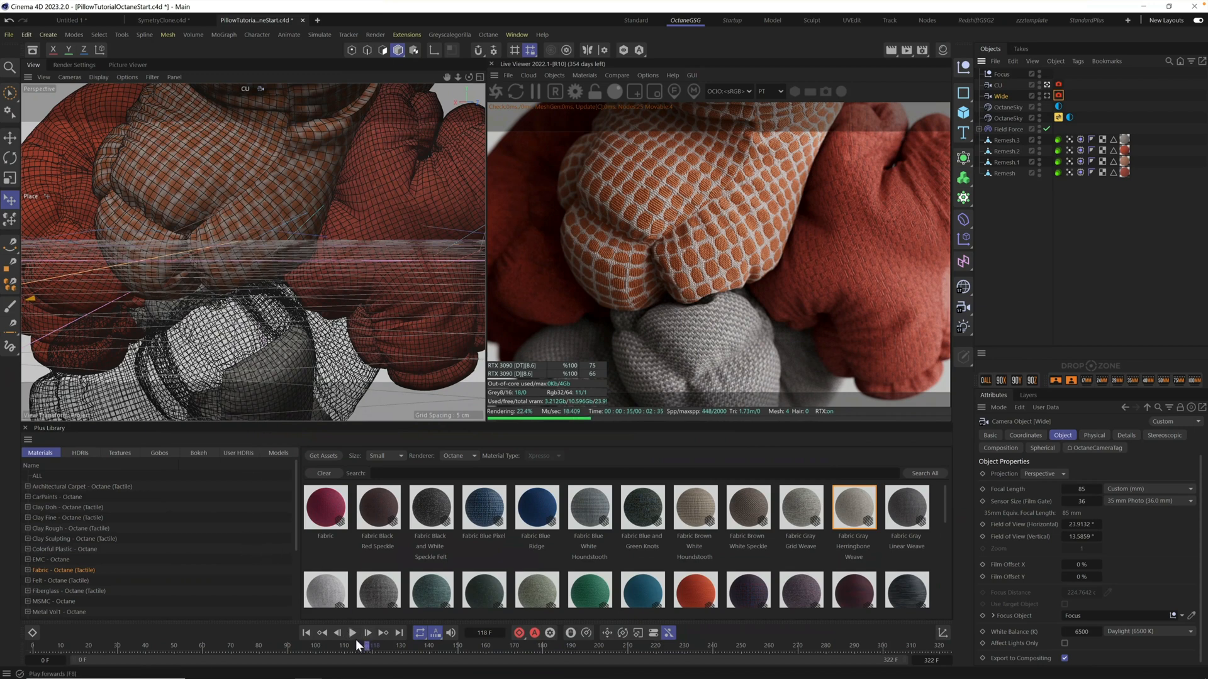
drag(366, 644, 177, 581)
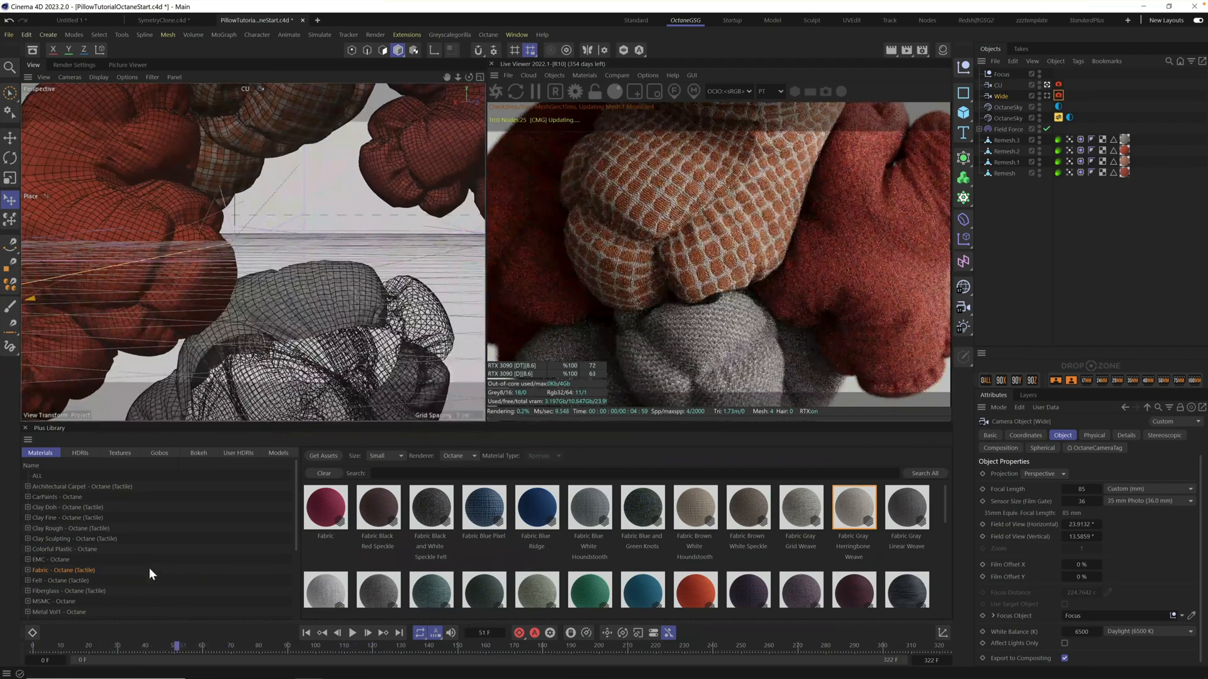
click(517, 90)
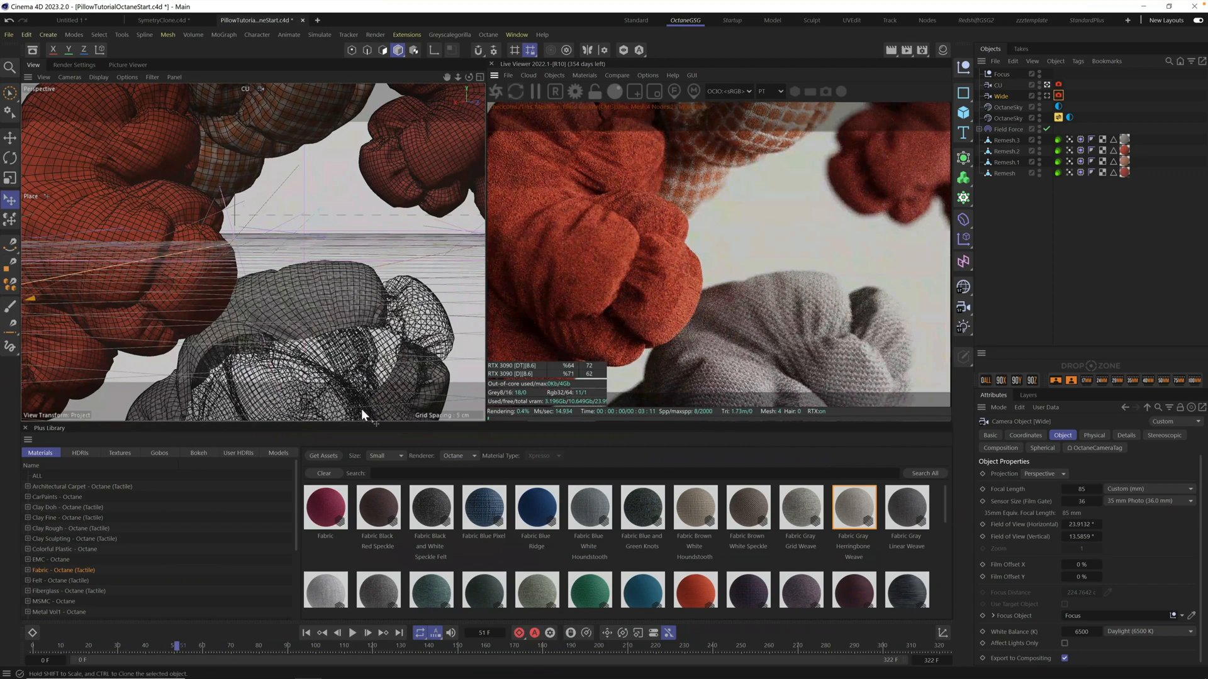
click(117, 646)
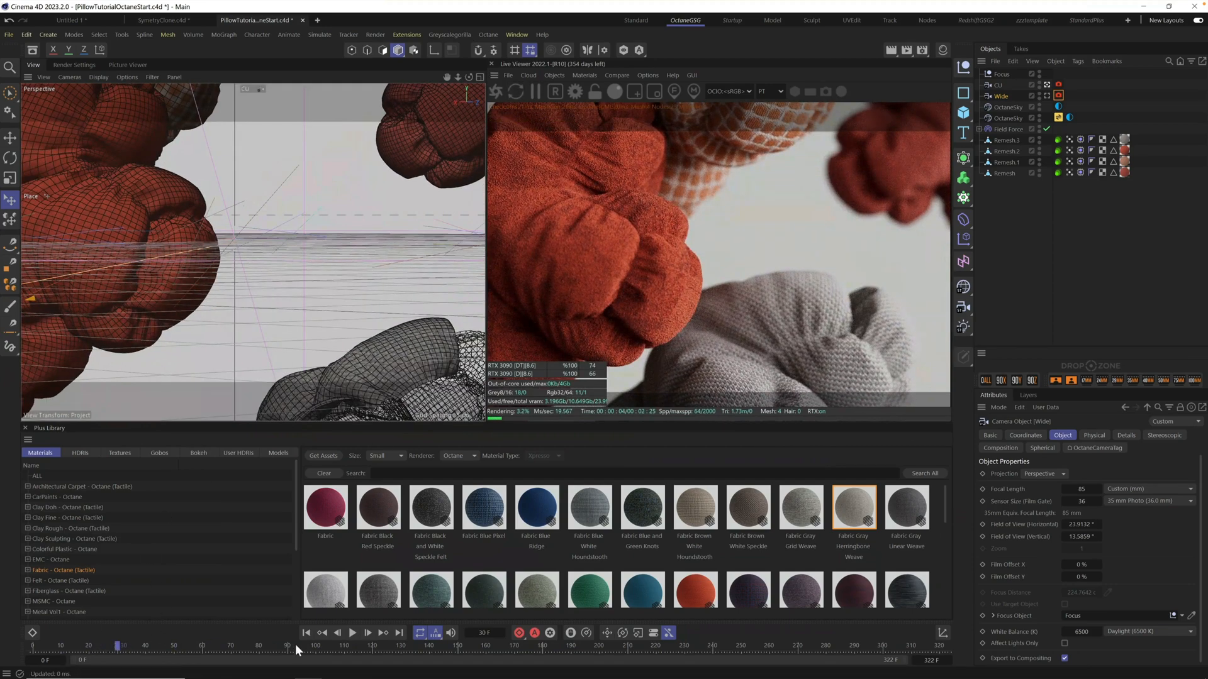
drag(298, 647, 347, 646)
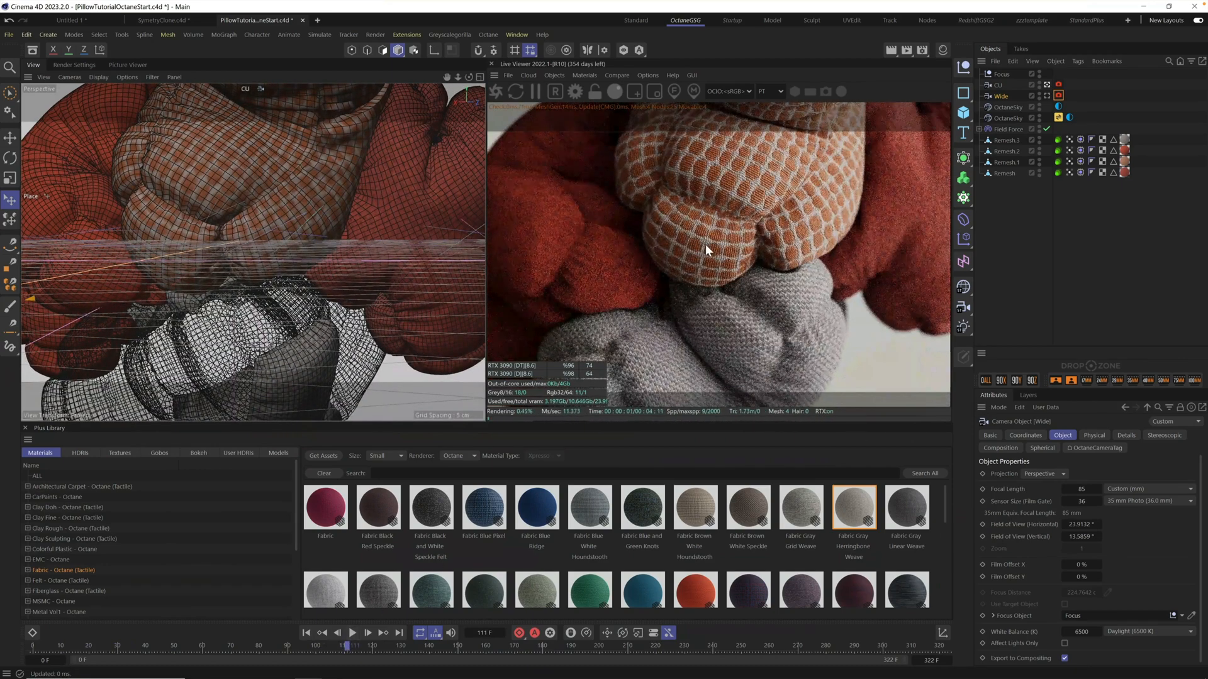
click(568, 646)
drag(579, 647, 612, 647)
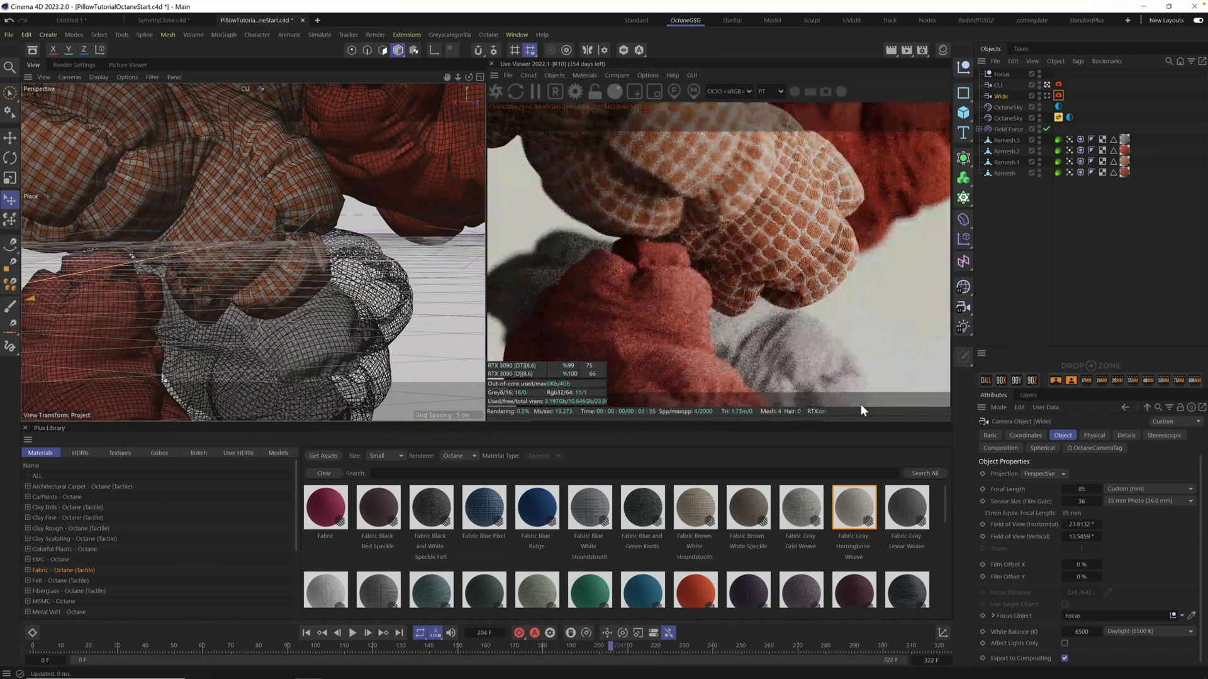
Step: Check the subdivision settings in the Octane object tags of all four Remesh objects, and clear the selection
click(1059, 137)
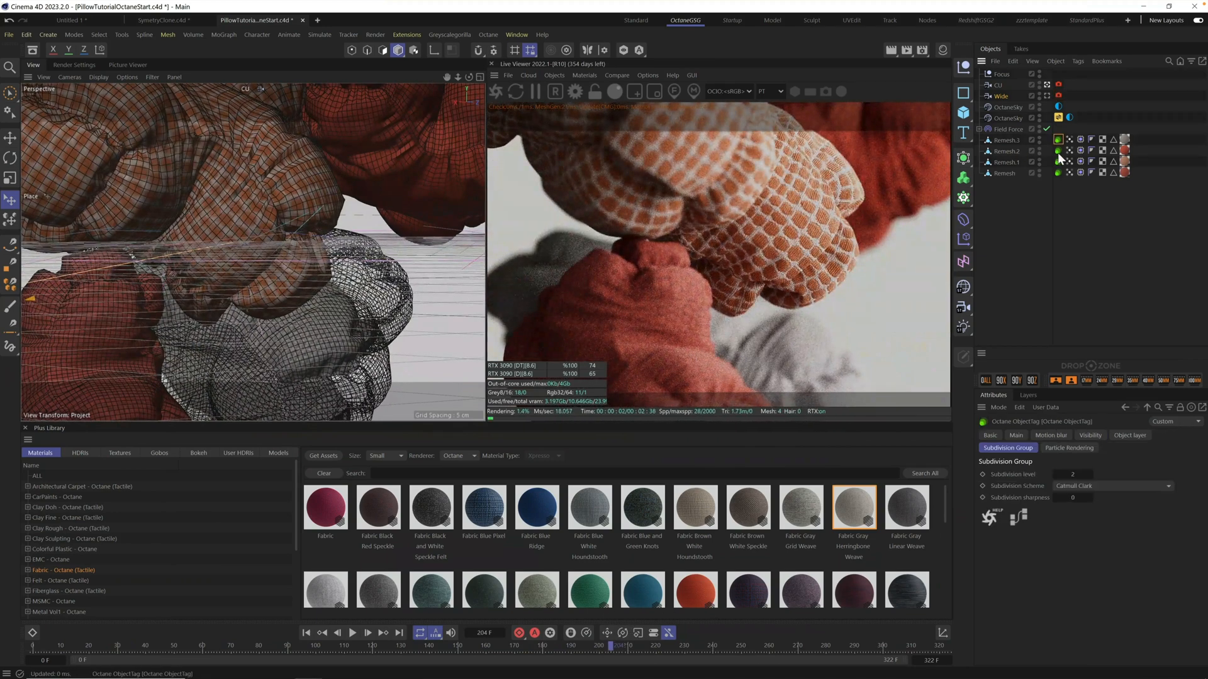
shift+click(1058, 173)
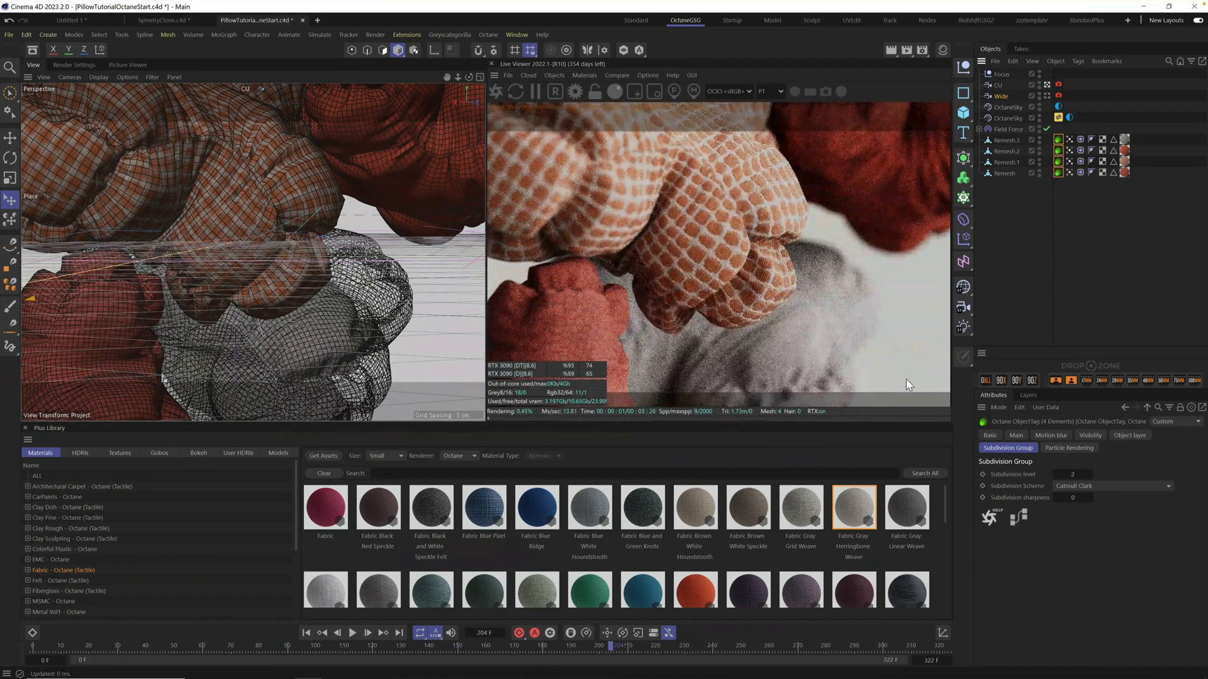
click(1032, 237)
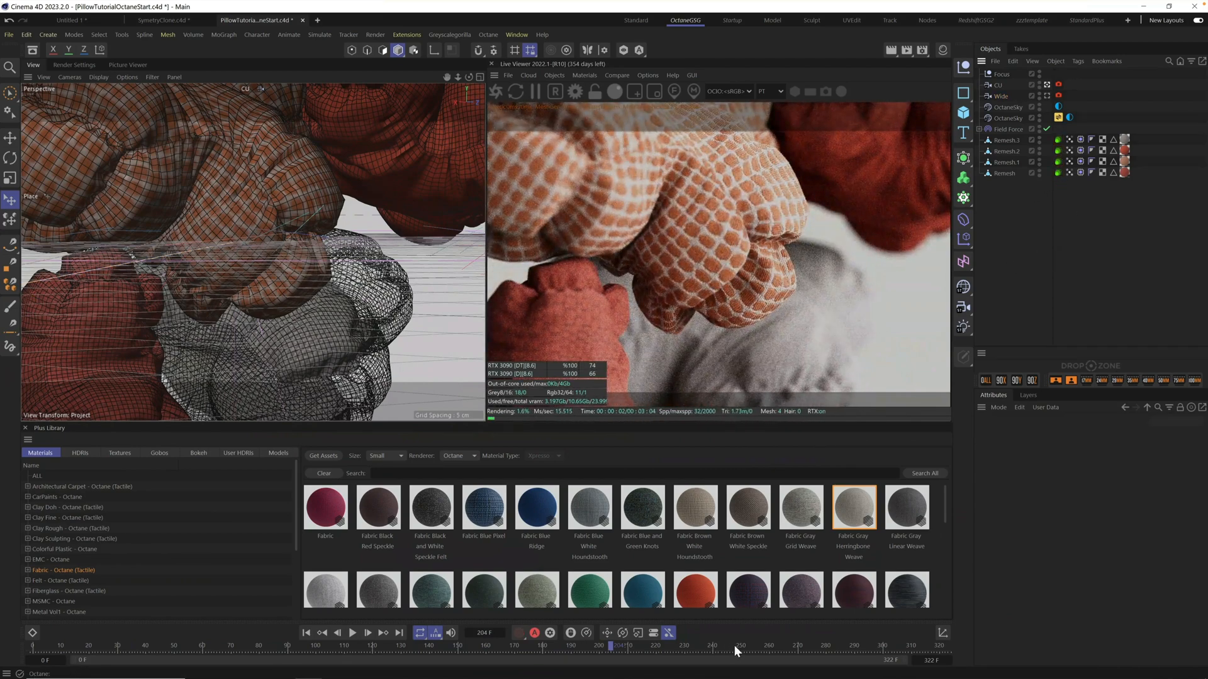
Step: Preview the CU camera's framing and focus at frames 270, 302, 126 and 68
drag(729, 644, 798, 648)
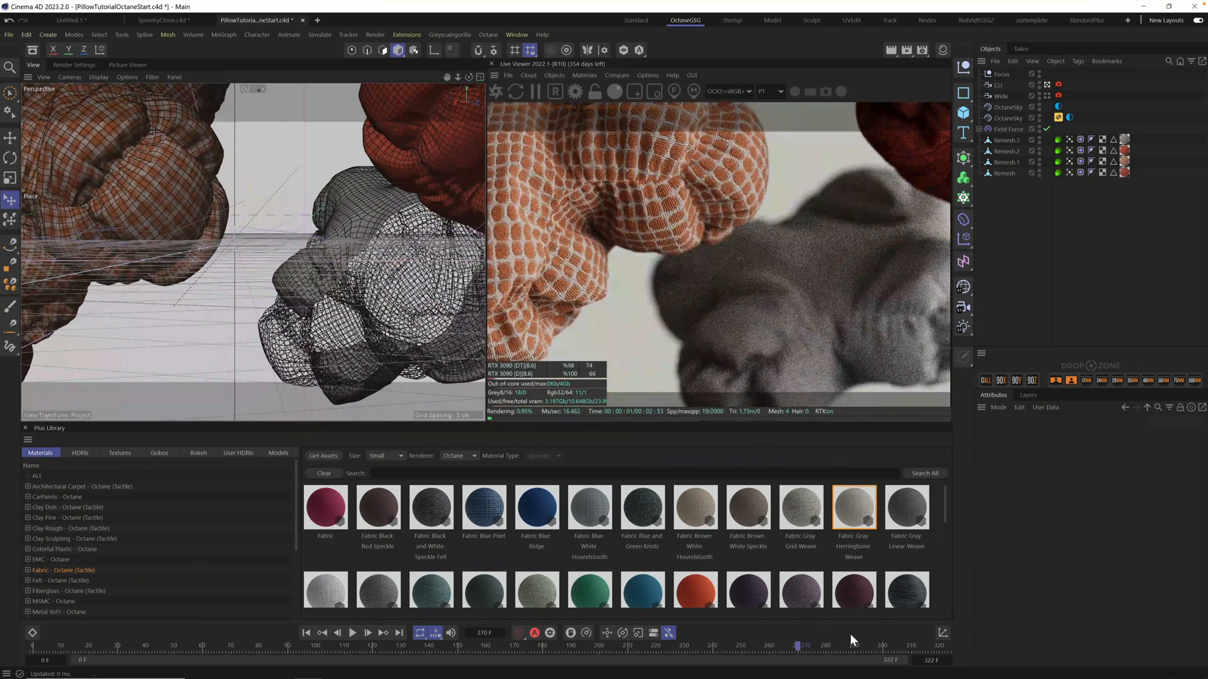
click(889, 645)
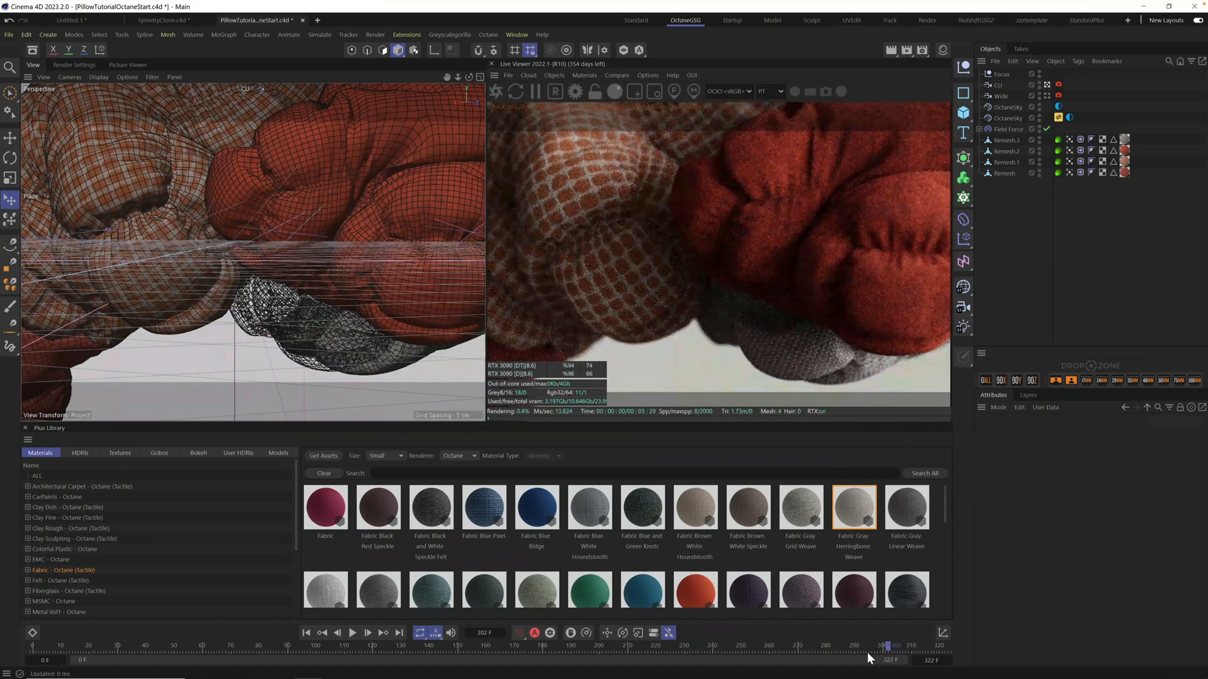
drag(469, 647, 397, 644)
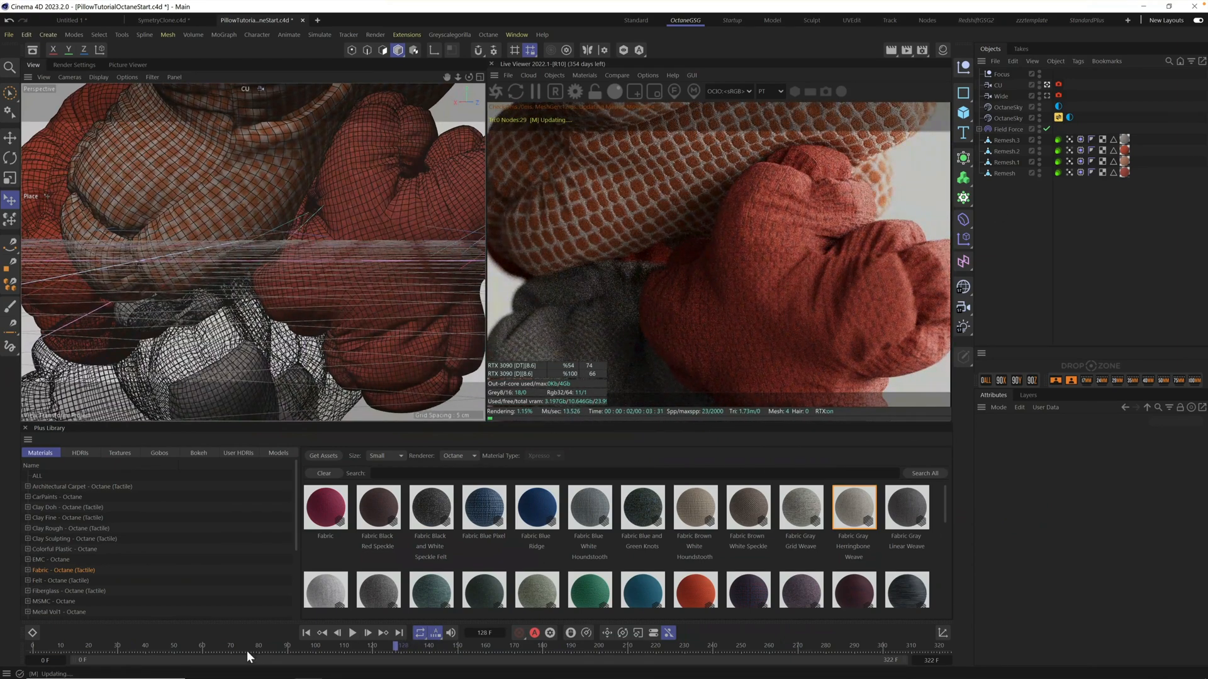
drag(239, 644, 226, 645)
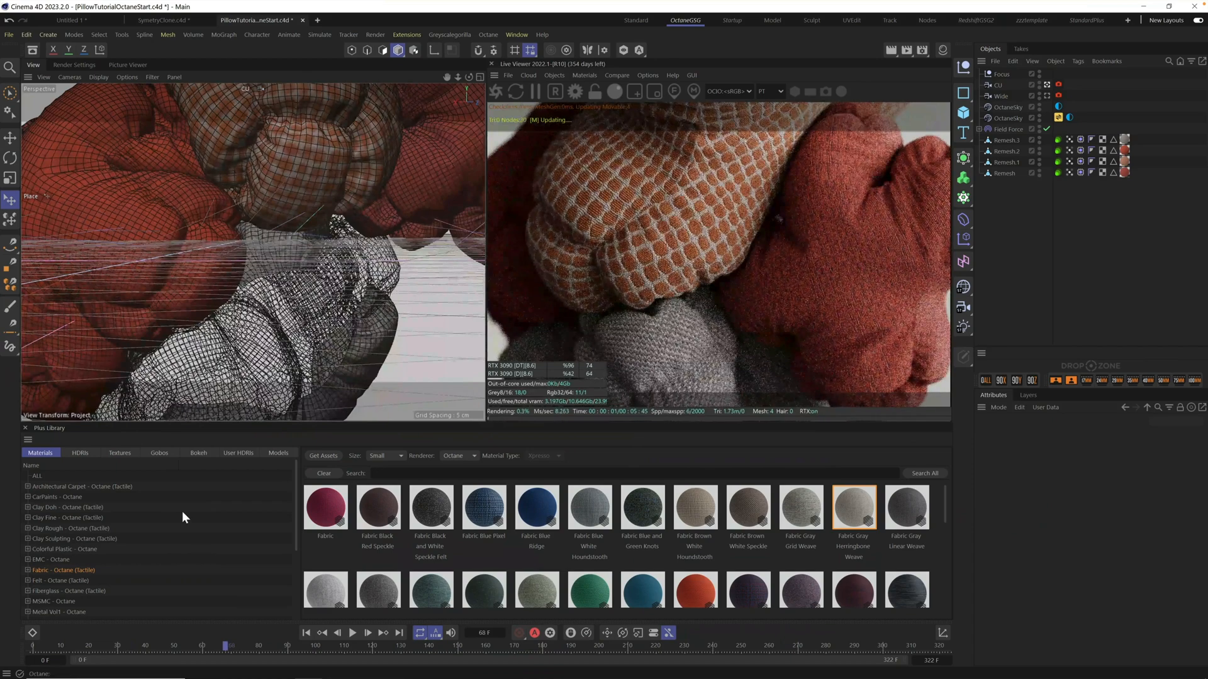
Step: Switch to the Wide camera and preview the pillow animation from frame 0 to frame 115
click(1047, 96)
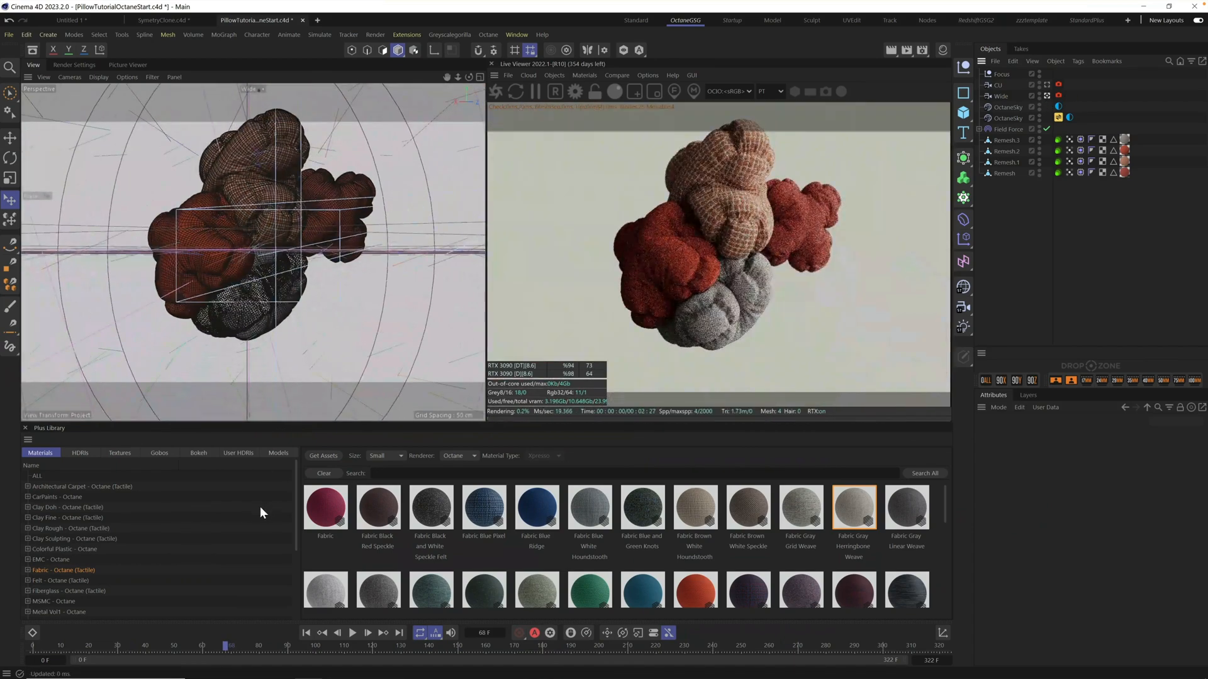
click(111, 647)
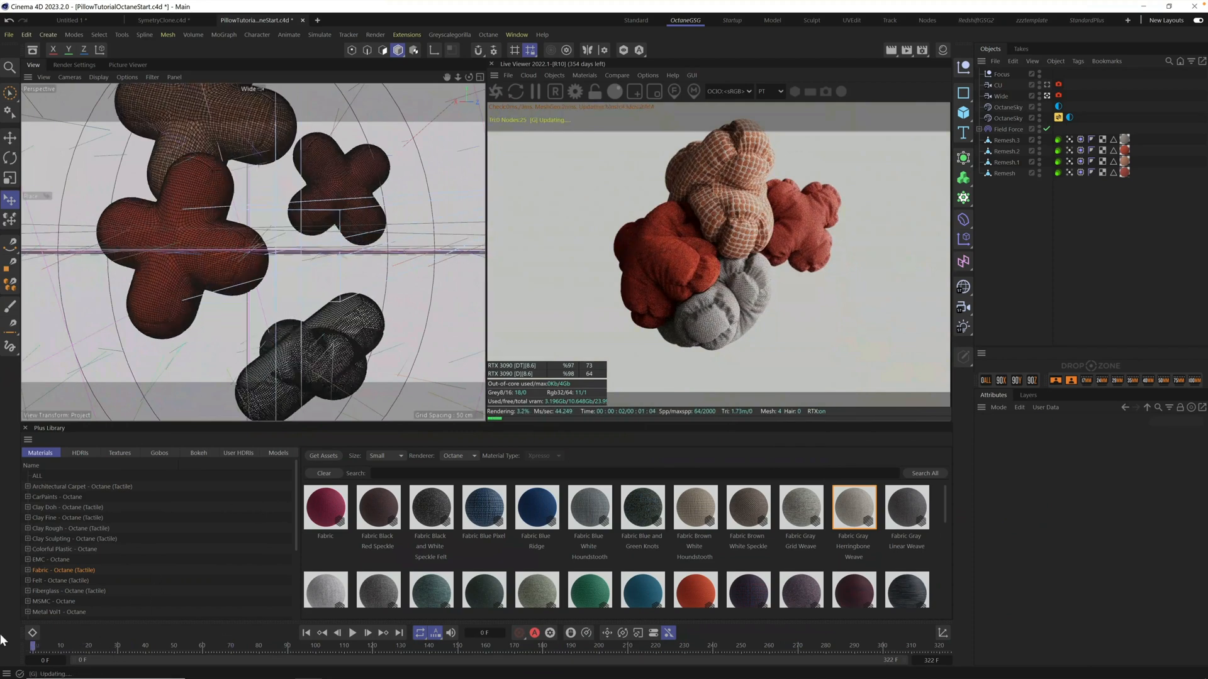
drag(186, 644, 355, 645)
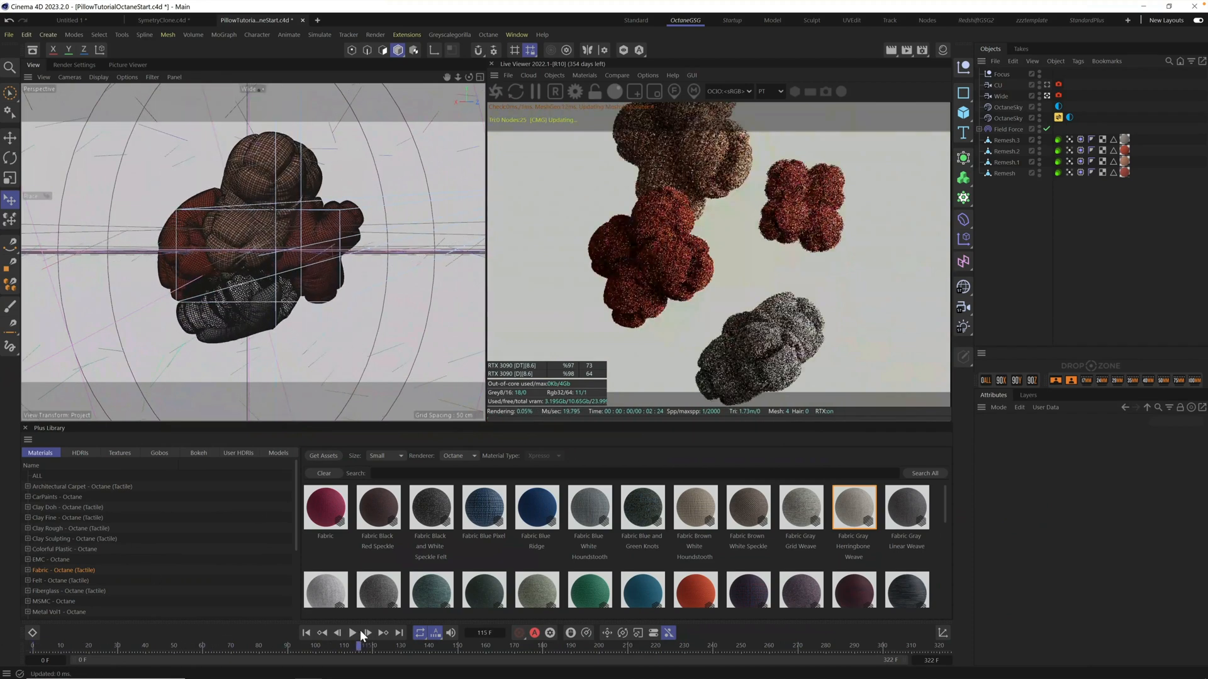
Step: Pull the Wide camera back slightly and check its framing at frames 114, 174 and 272
alt+drag(252, 252, 264, 241)
click(330, 648)
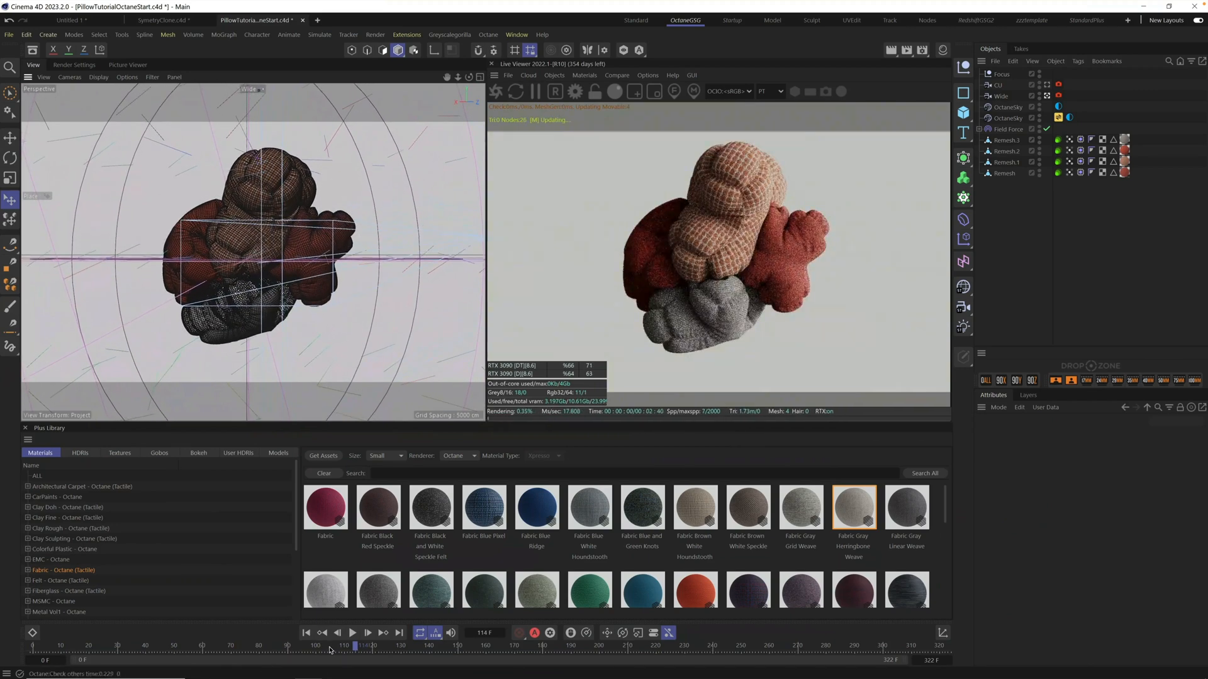
drag(397, 647, 527, 646)
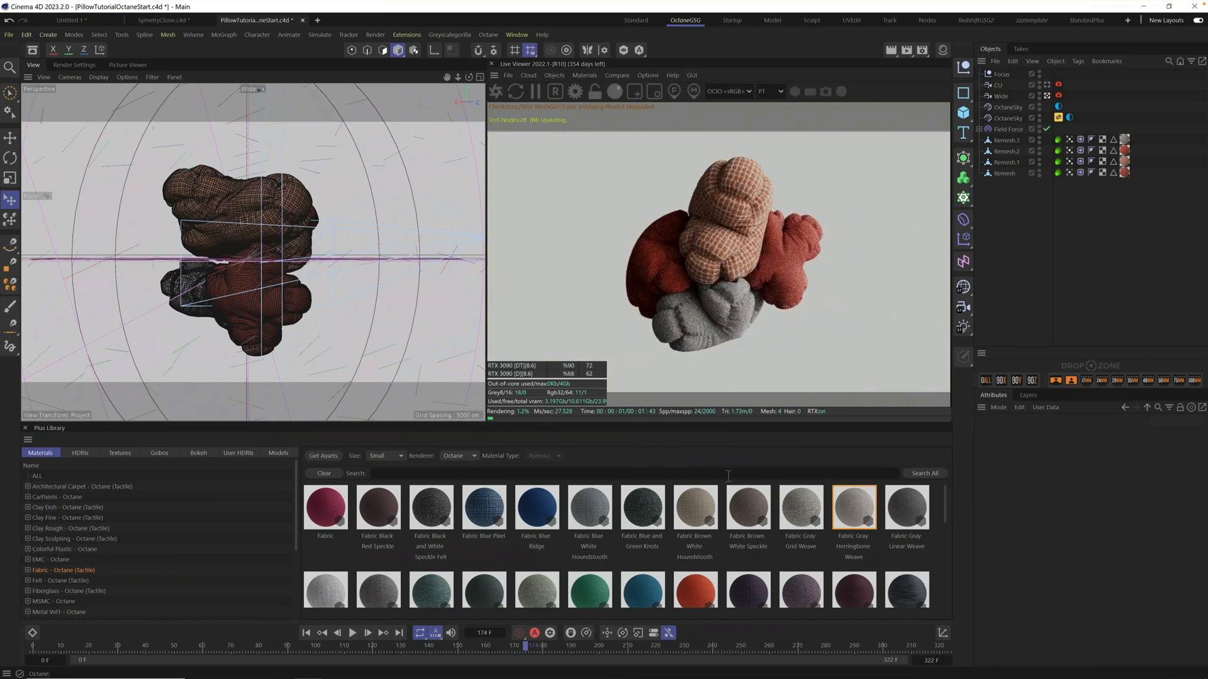
click(516, 93)
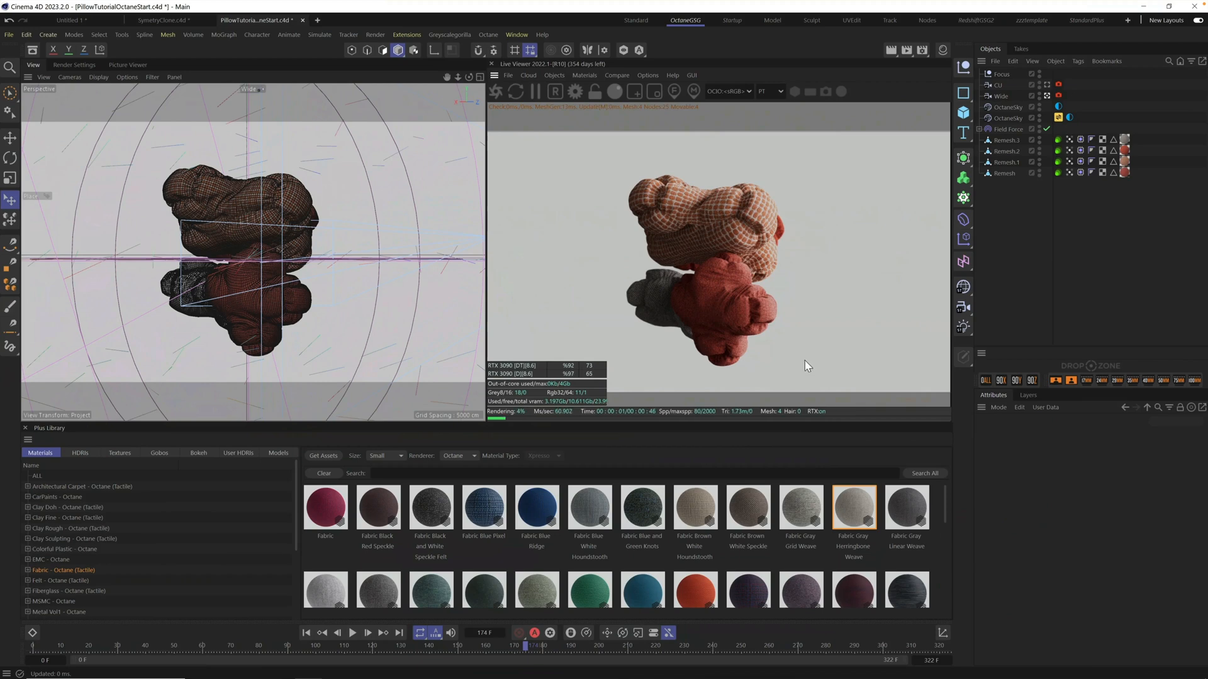
drag(629, 648, 767, 649)
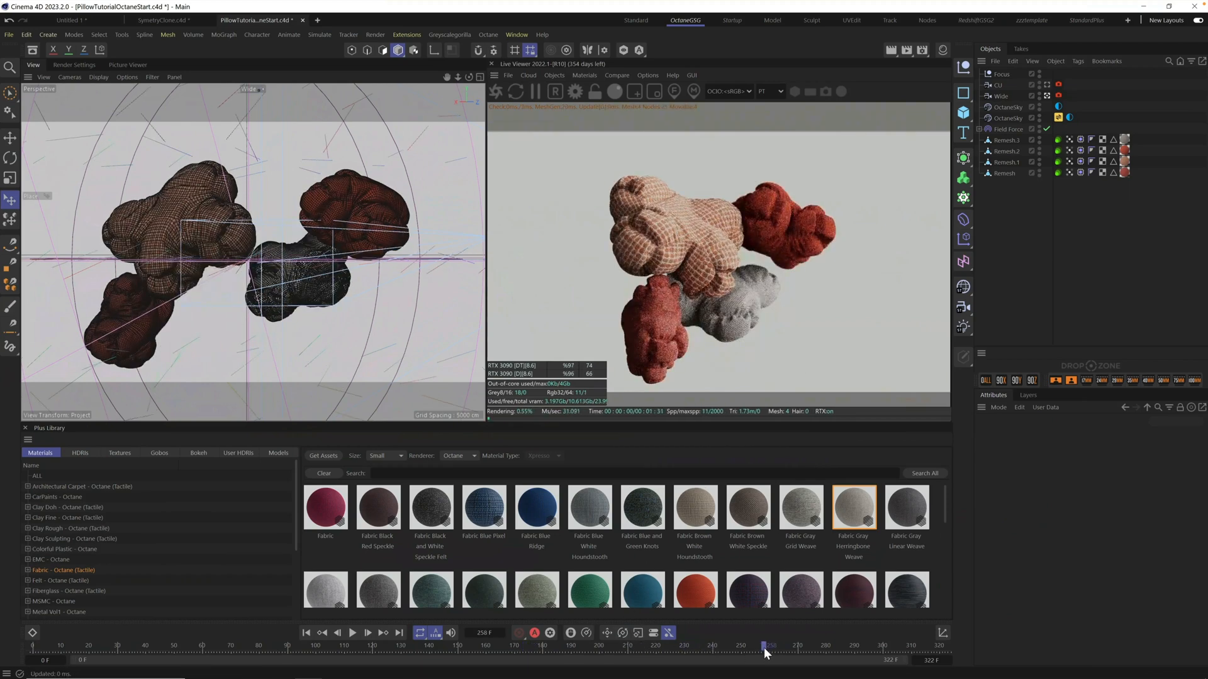
mouse_move(821, 648)
mouse_down()
mouse_move(878, 652)
mouse_move(775, 646)
mouse_move(803, 641)
mouse_up()
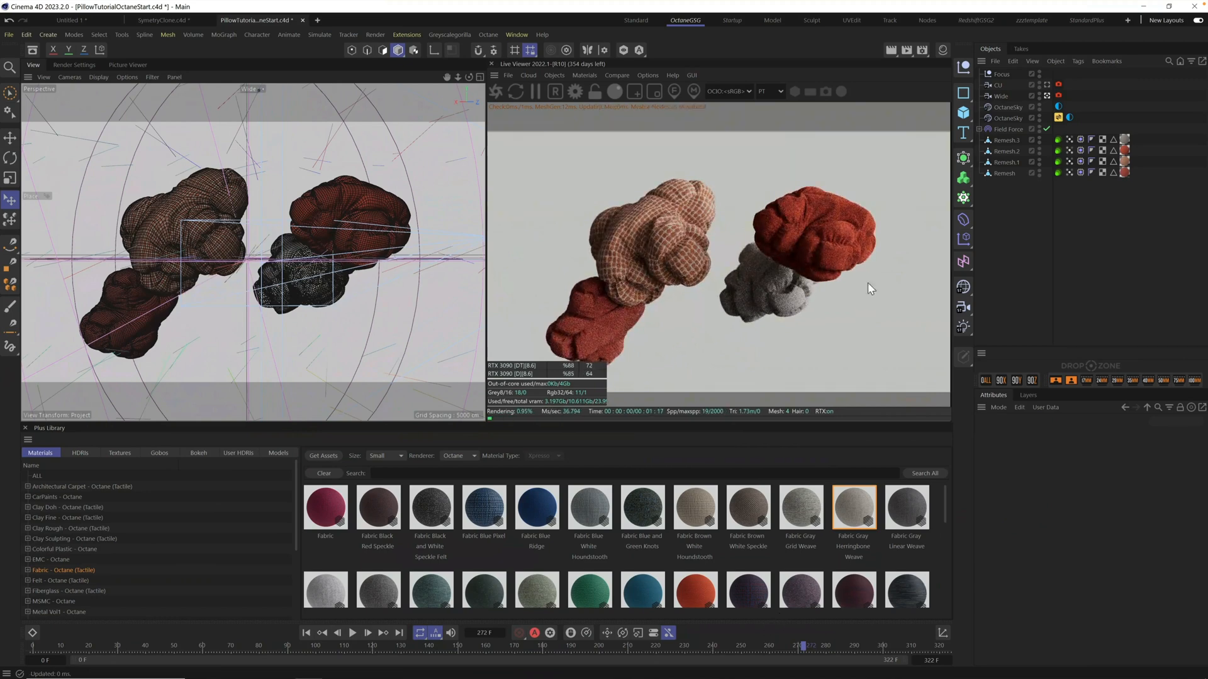
Step: Sample the checkered orange-brown pillow's color from the render into the first OctaneSky's RGB spectrum background texture
click(1007, 107)
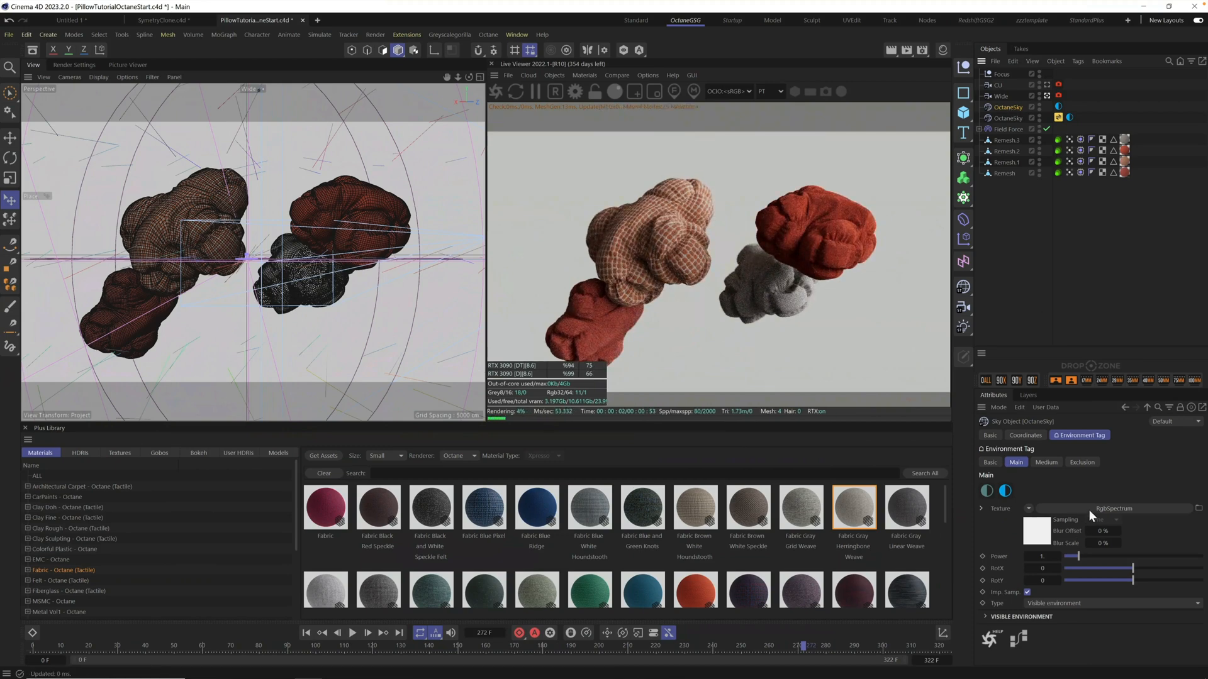
click(1067, 511)
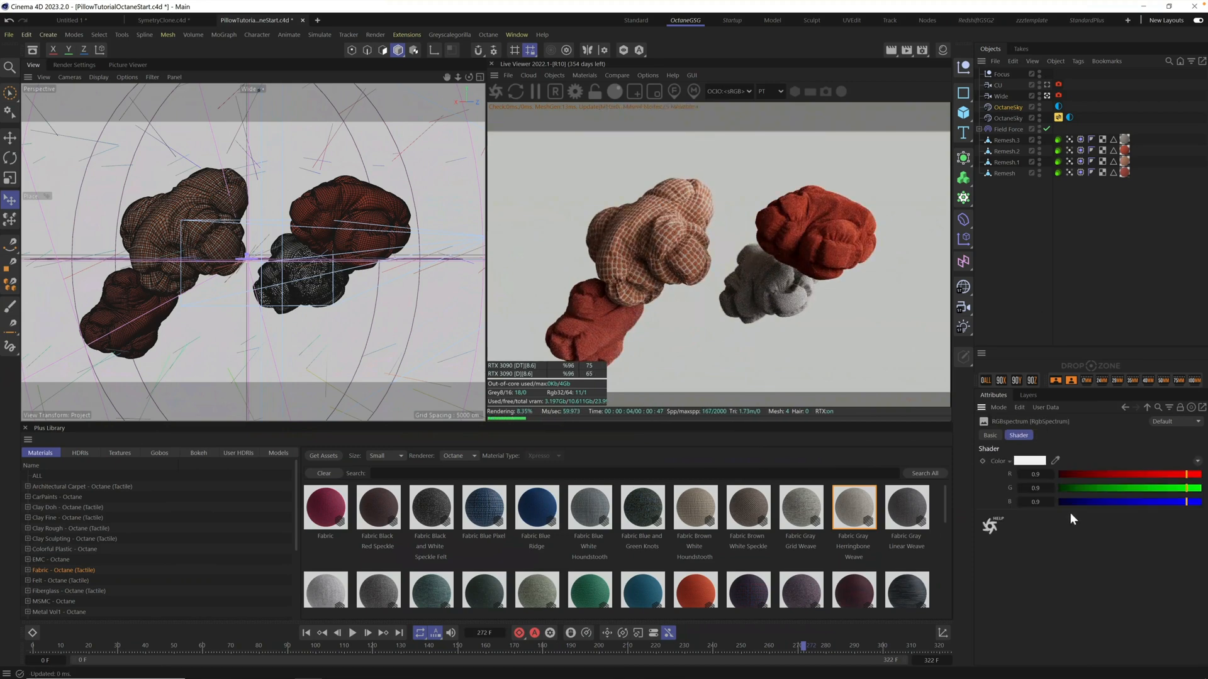
click(1056, 463)
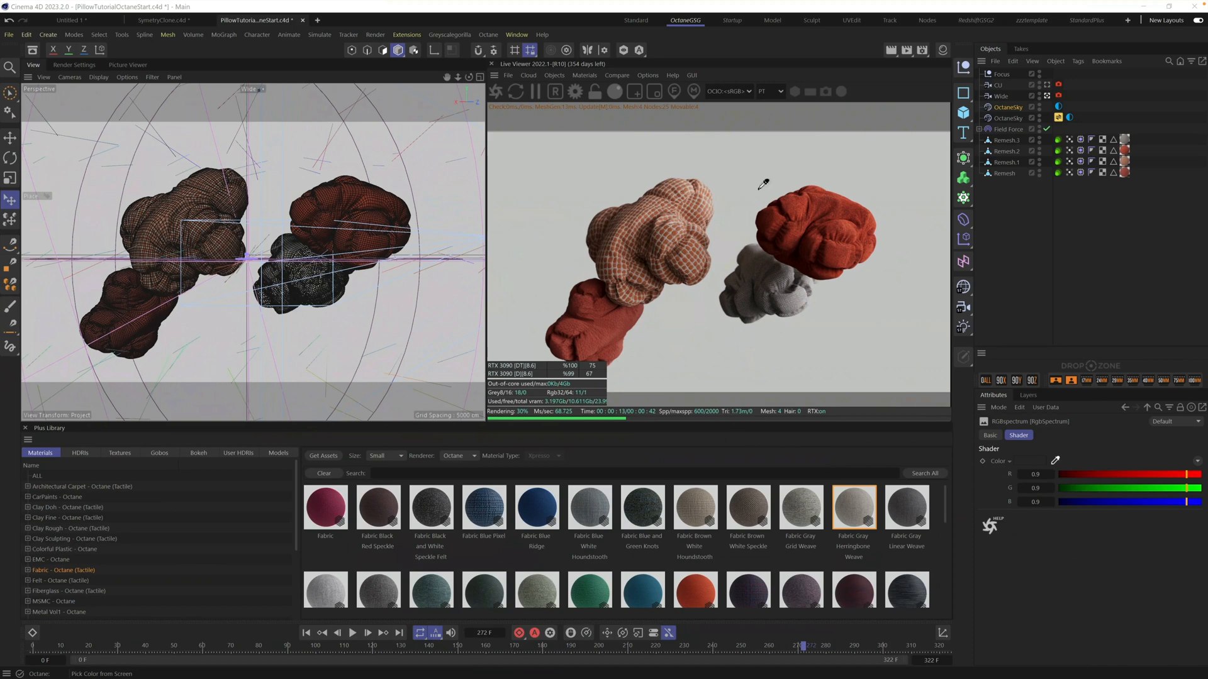
click(697, 206)
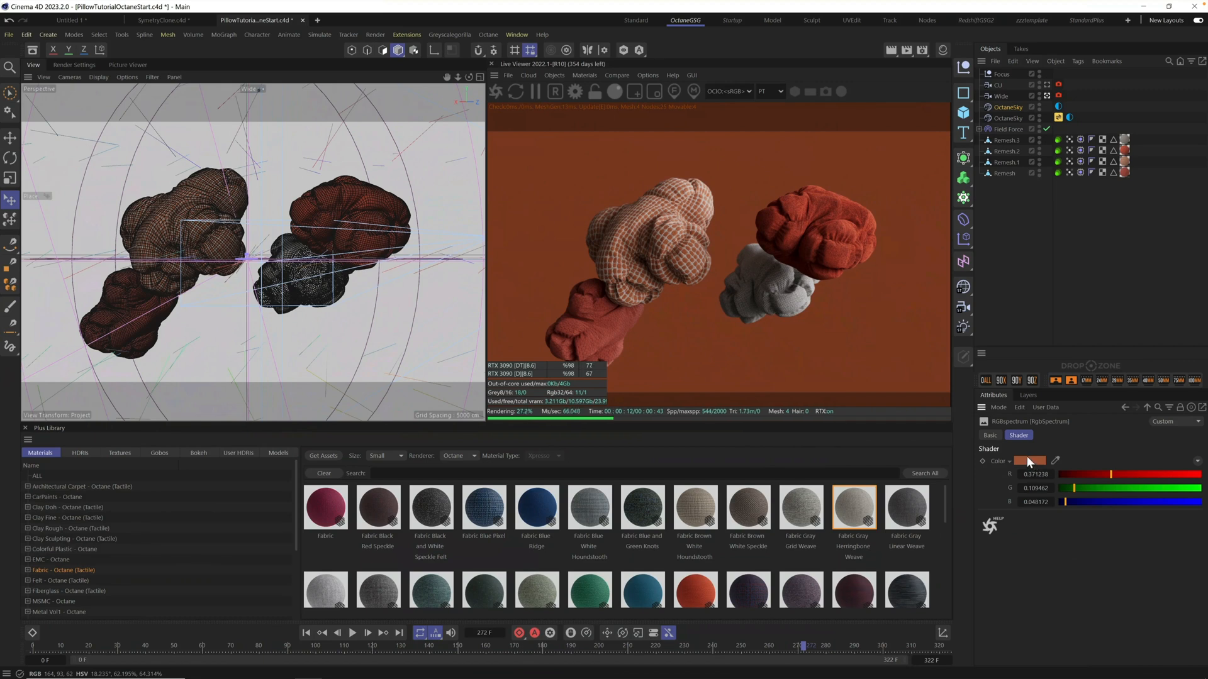
Step: Lighten and desaturate the sky's background color to a pale beige of about R 0.72, G 0.59, B 0.53
mouse_move(1026, 455)
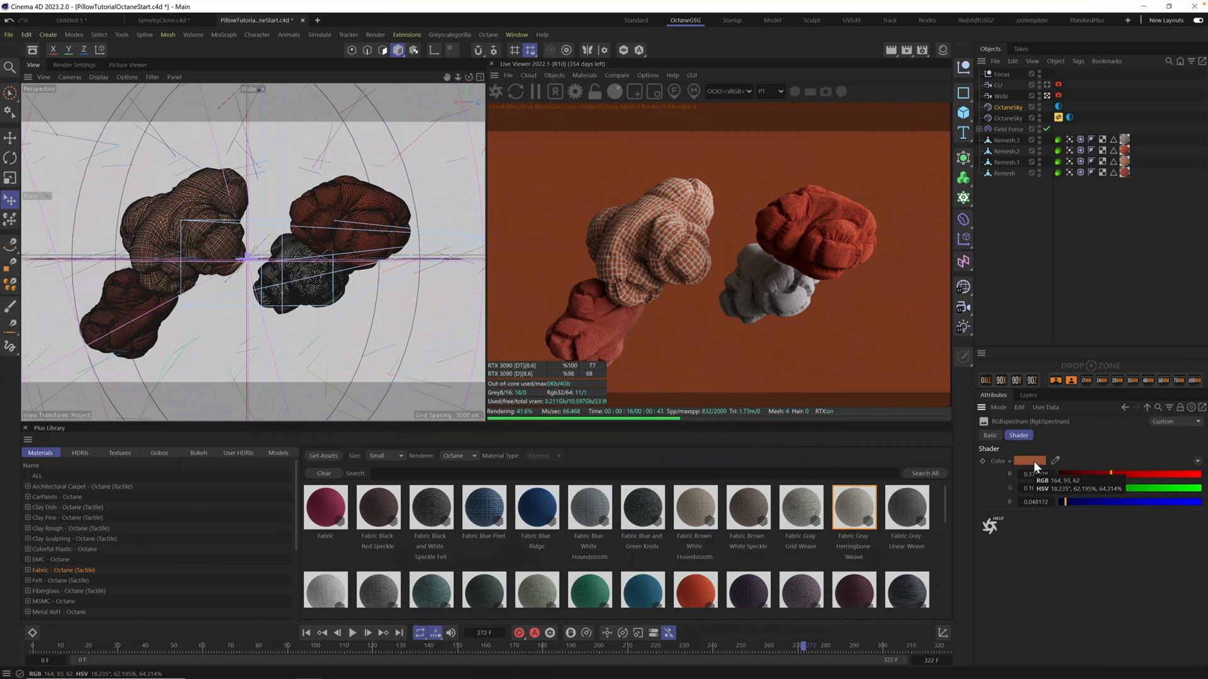
click(1033, 461)
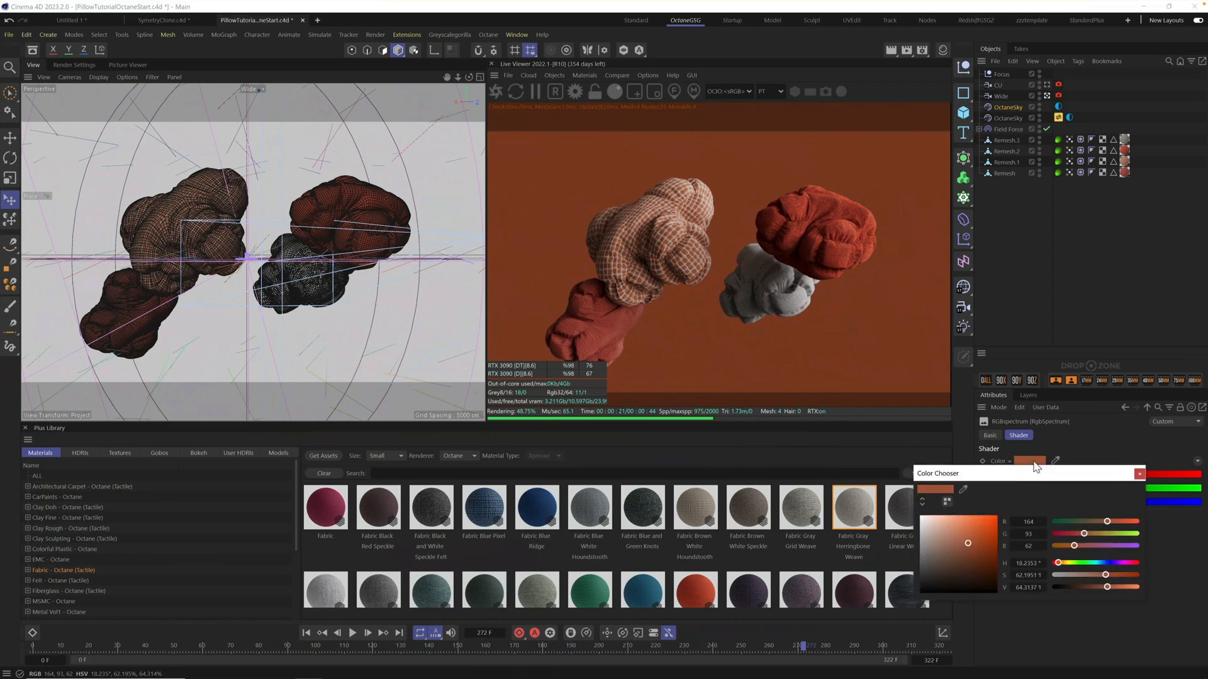
drag(968, 542, 931, 528)
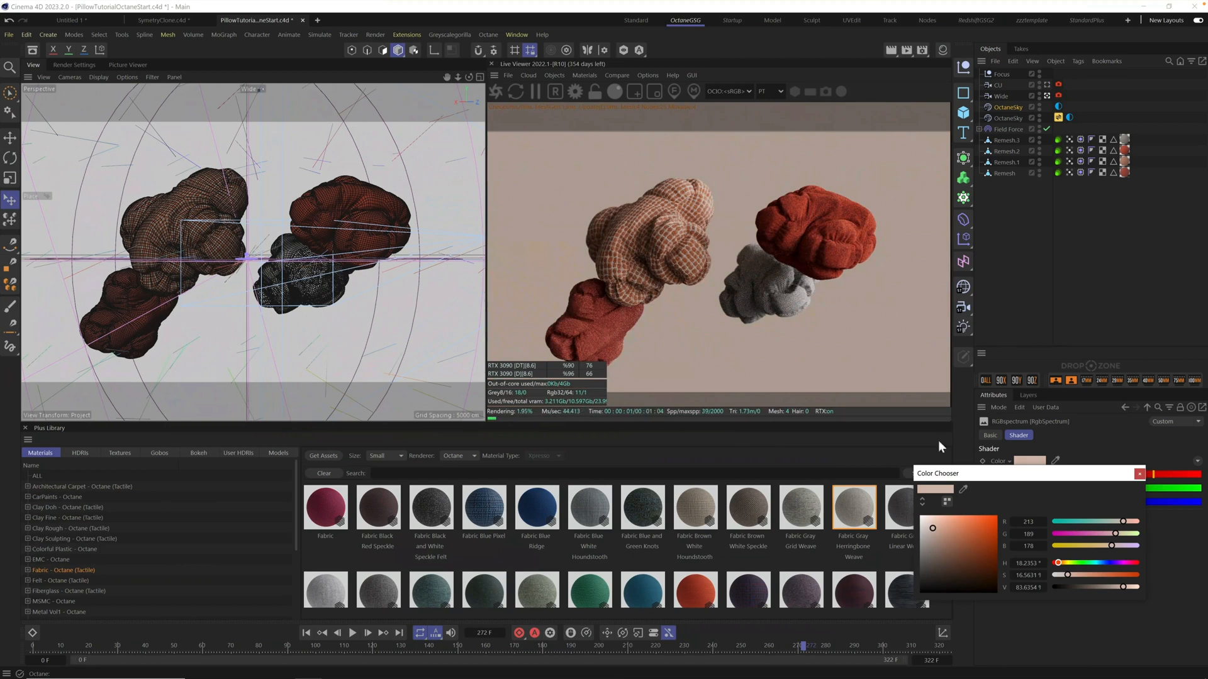
mouse_move(932, 528)
mouse_down()
mouse_move(932, 552)
mouse_move(930, 523)
mouse_up()
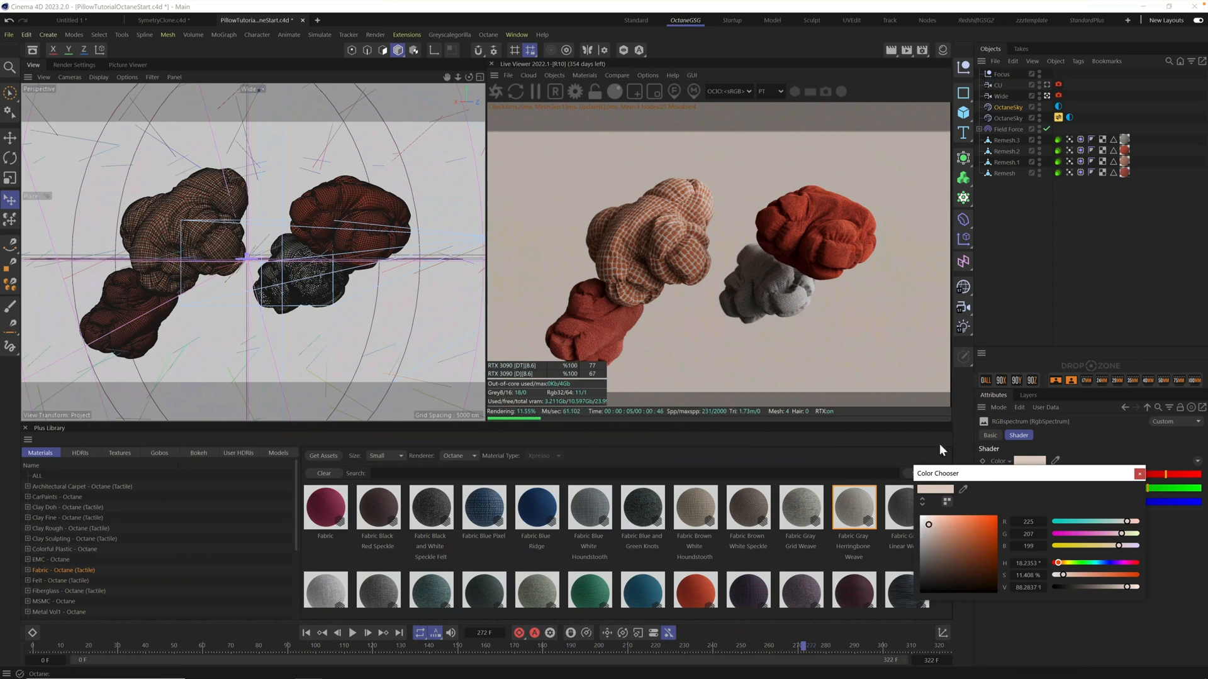
click(930, 529)
click(1139, 474)
Step: Preview the new background at frame 146, then through the CU camera with a refreshed live render
drag(625, 642, 446, 640)
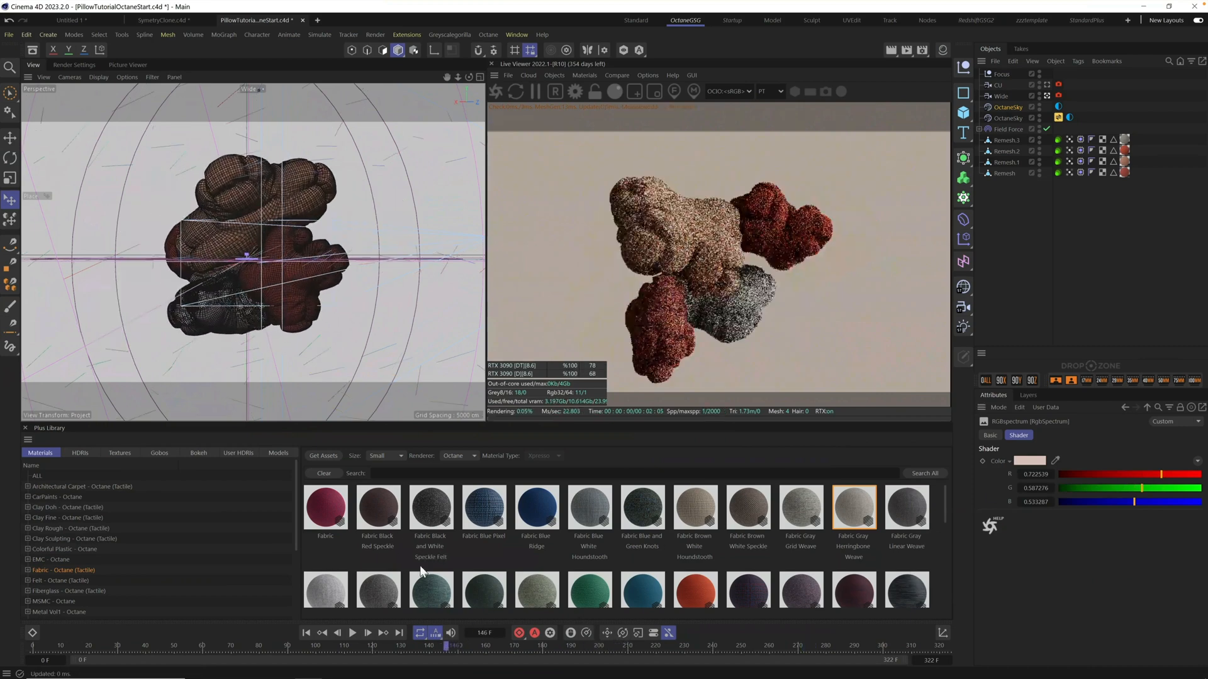
click(1047, 85)
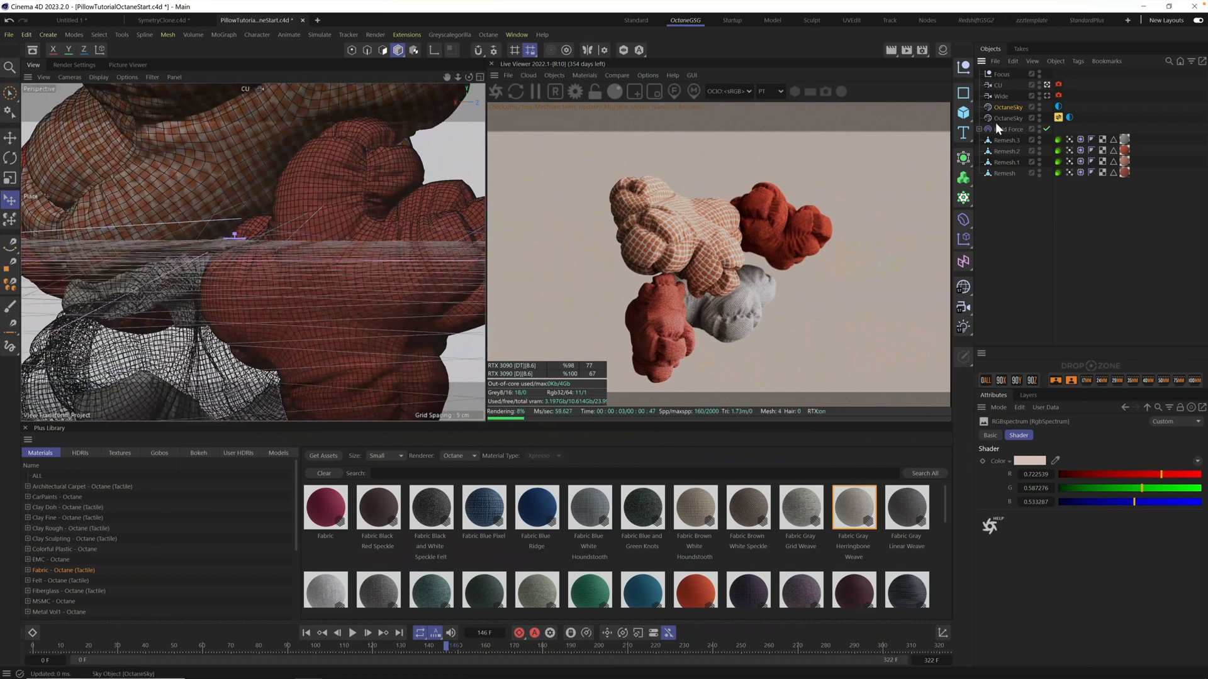
click(516, 91)
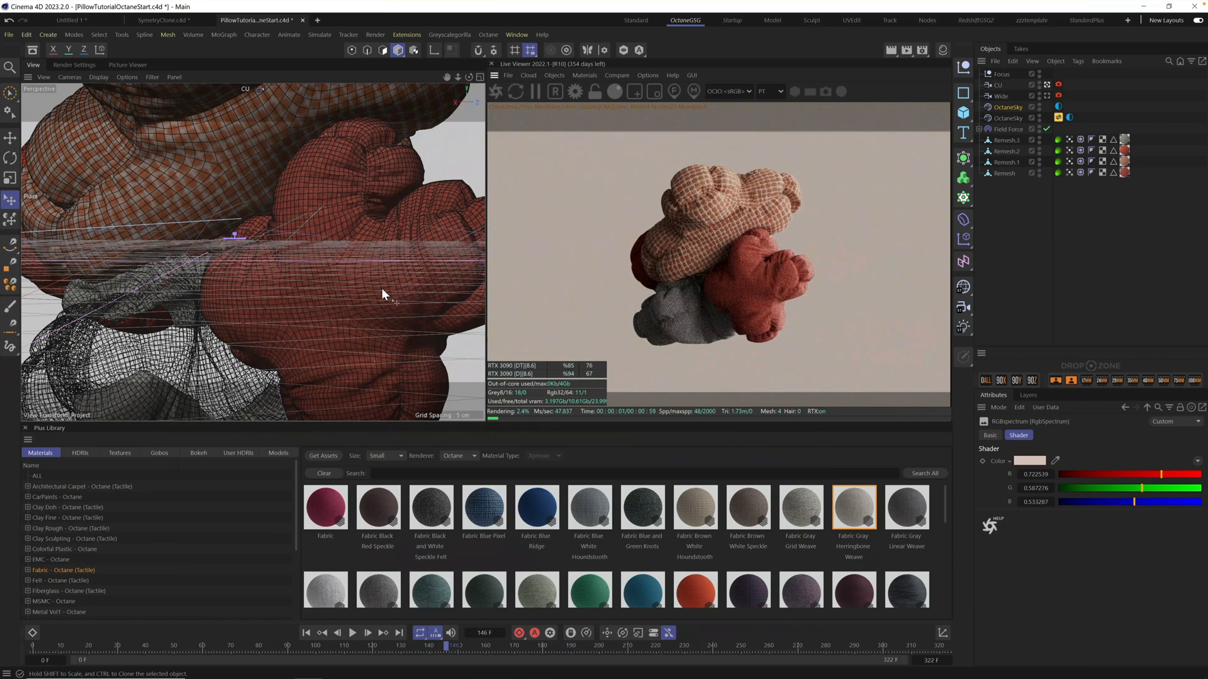
click(515, 89)
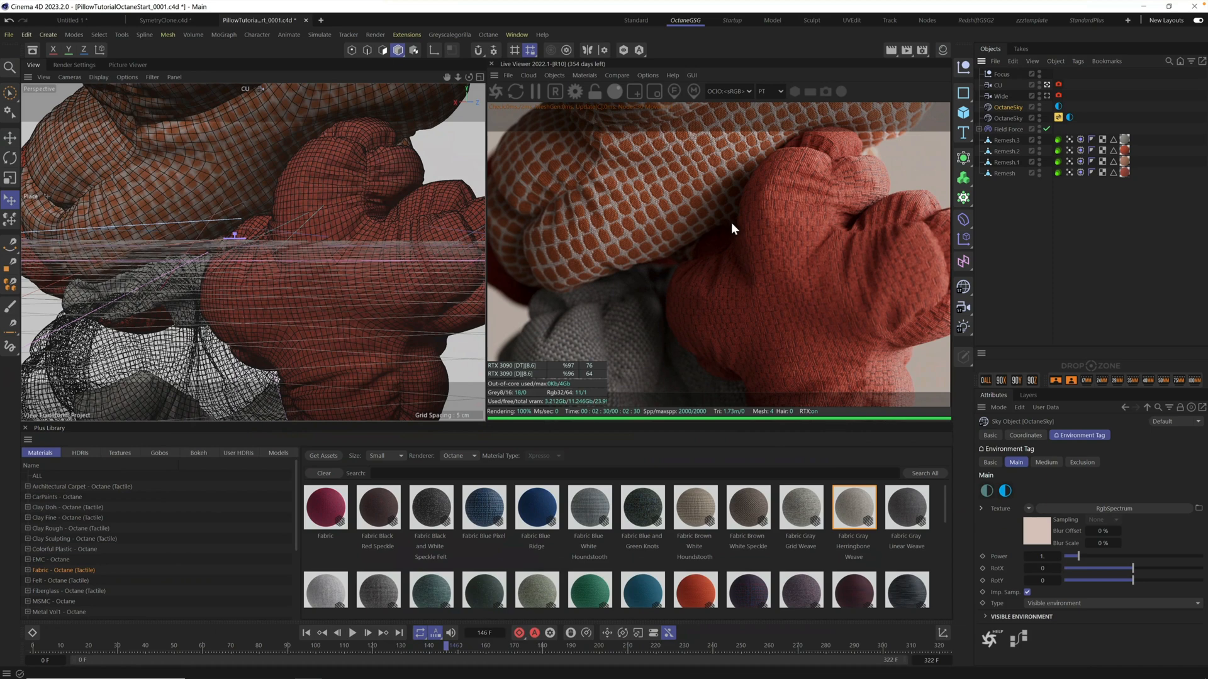
Step: Create a new take under Main and name it Wide
click(1021, 50)
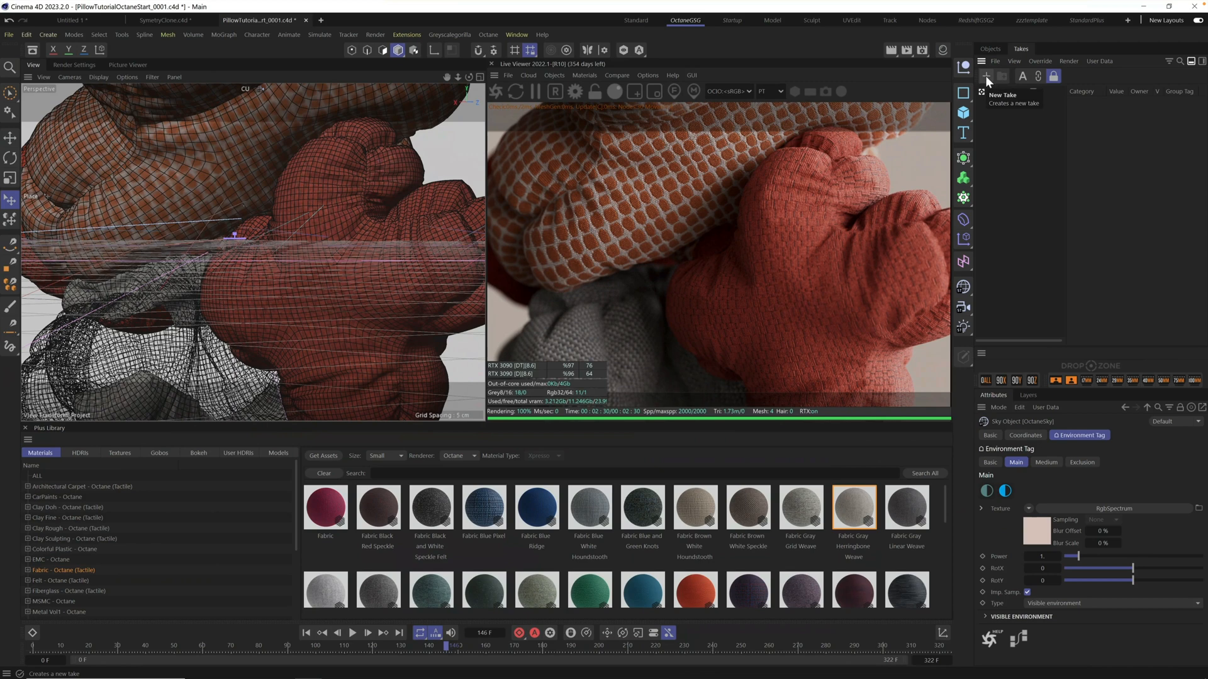
click(1002, 91)
click(986, 76)
double_click(1013, 103)
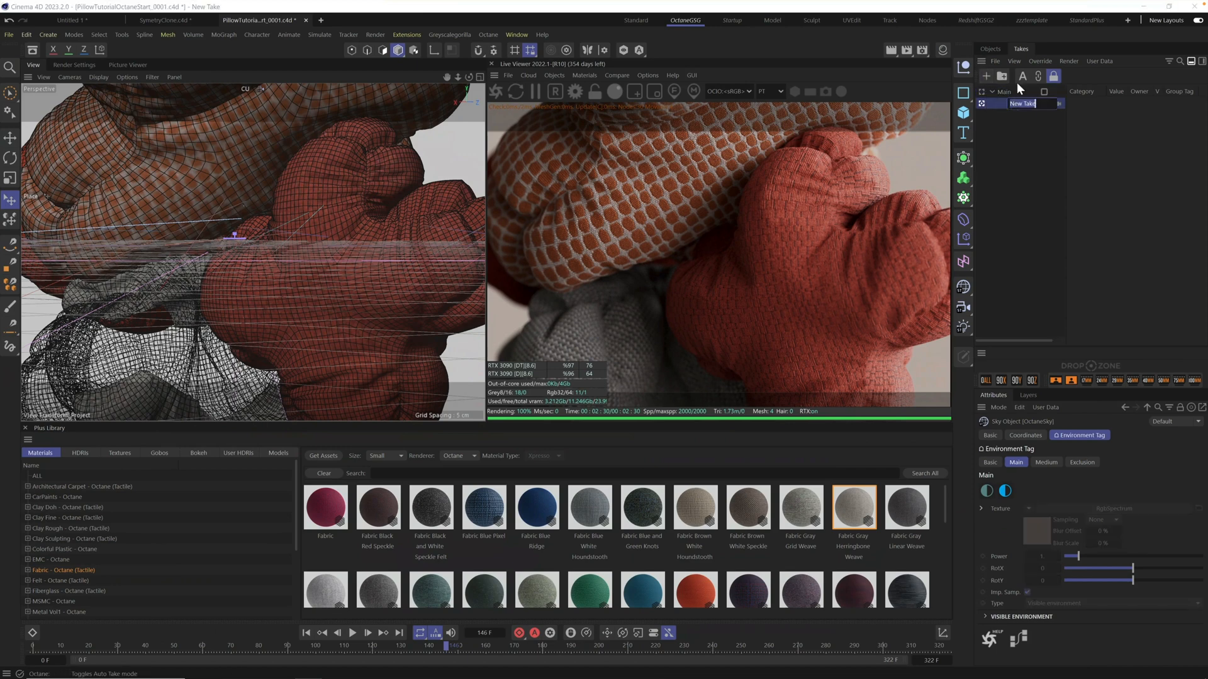
text(Wide)
key(Return)
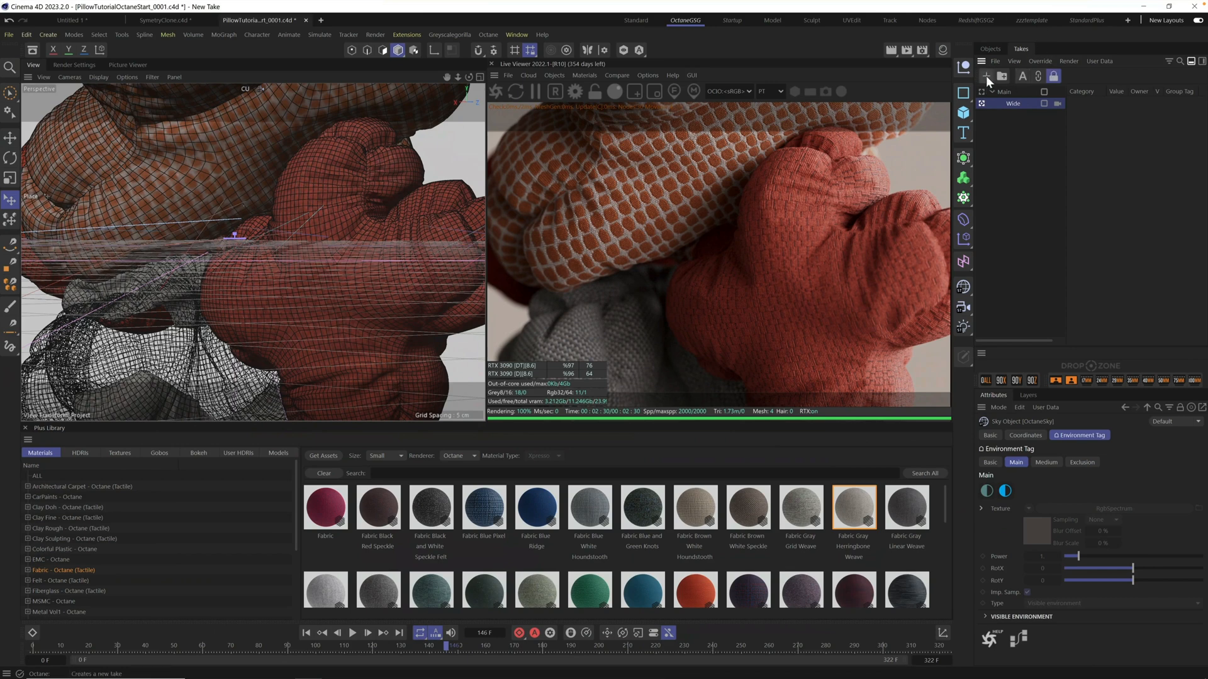
Step: Add a second take under Main and name it CU
click(987, 75)
double_click(1011, 114)
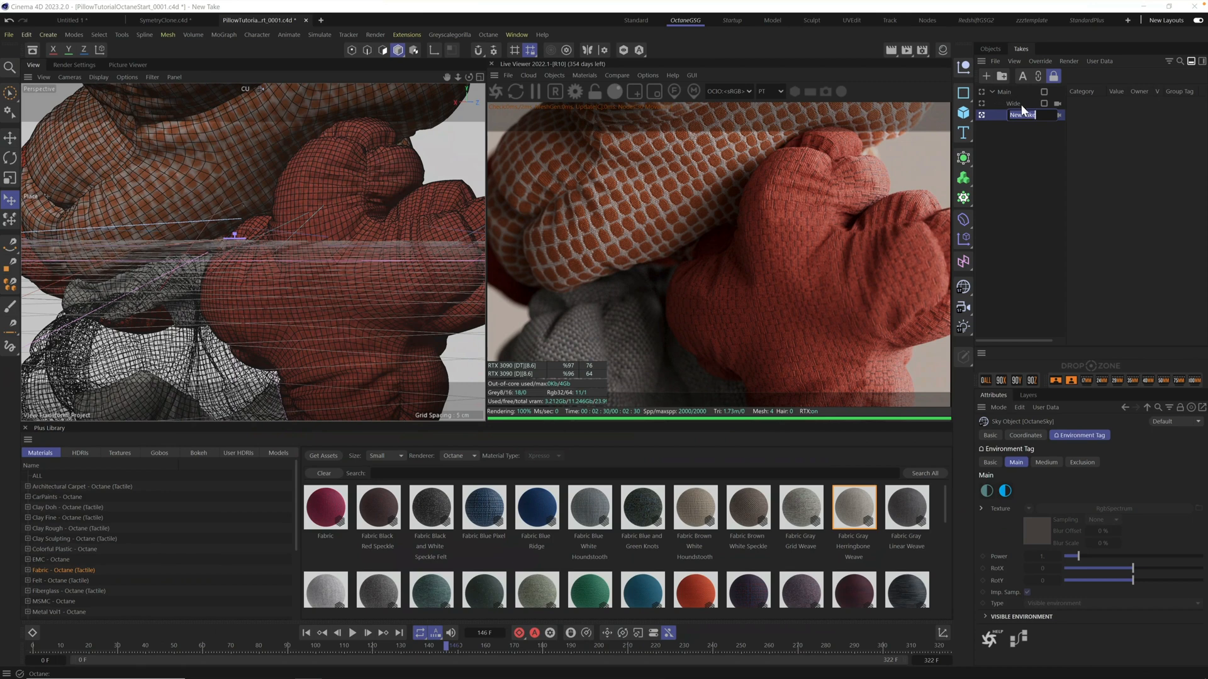
text(CU)
key(Return)
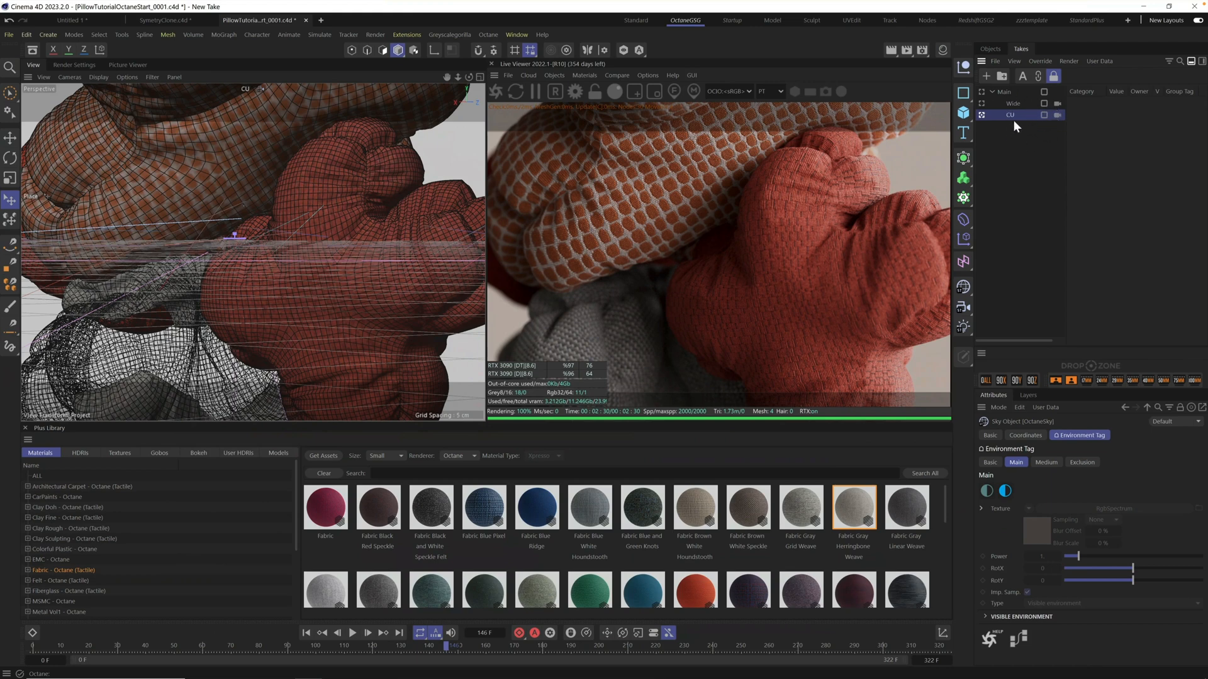
Step: Assign the CU camera to the CU take and the Wide camera to the Wide take
click(1057, 115)
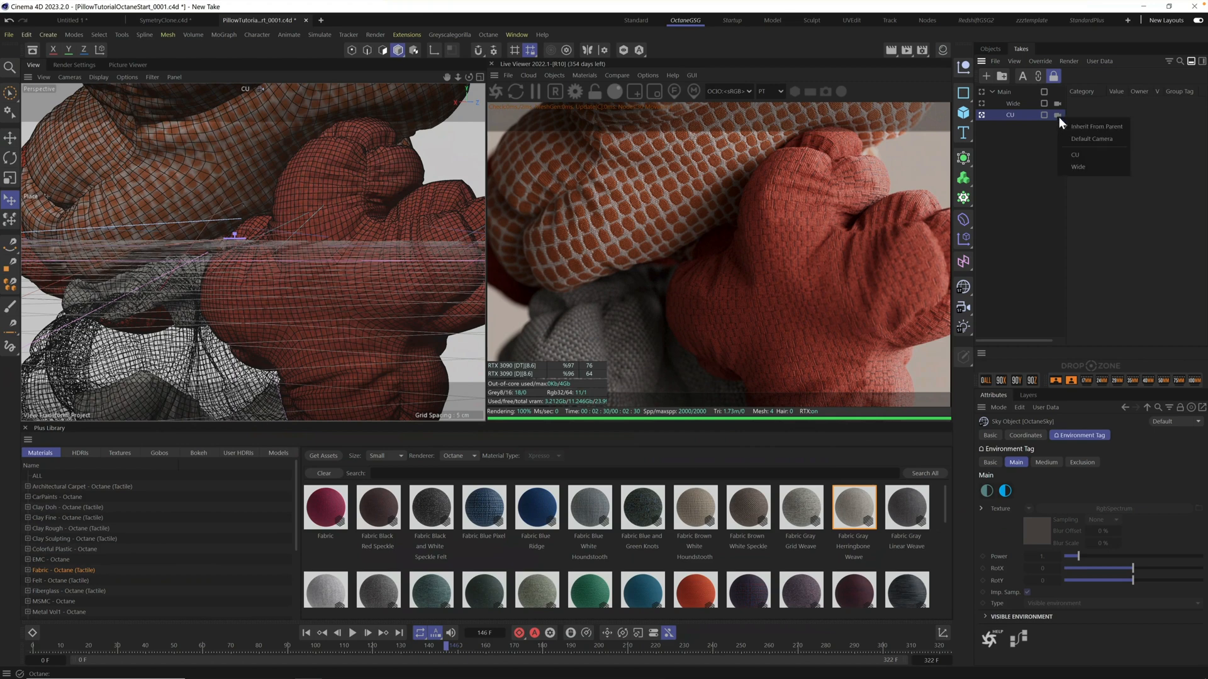
click(1085, 155)
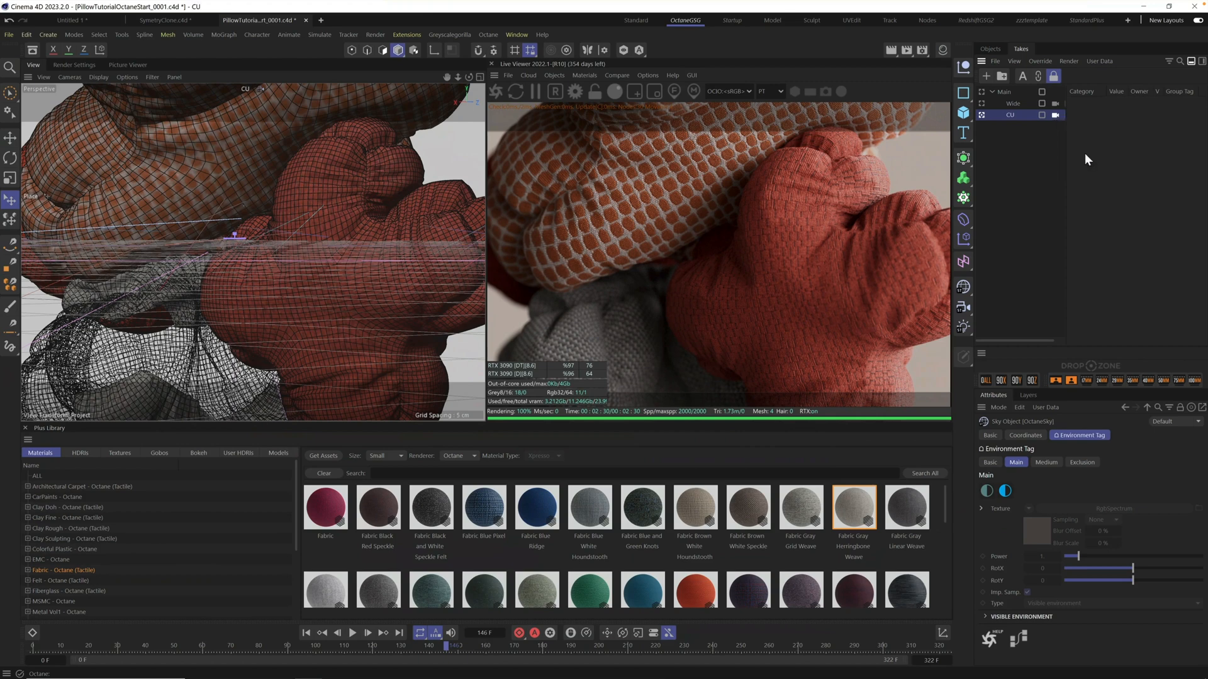
click(982, 104)
click(1056, 103)
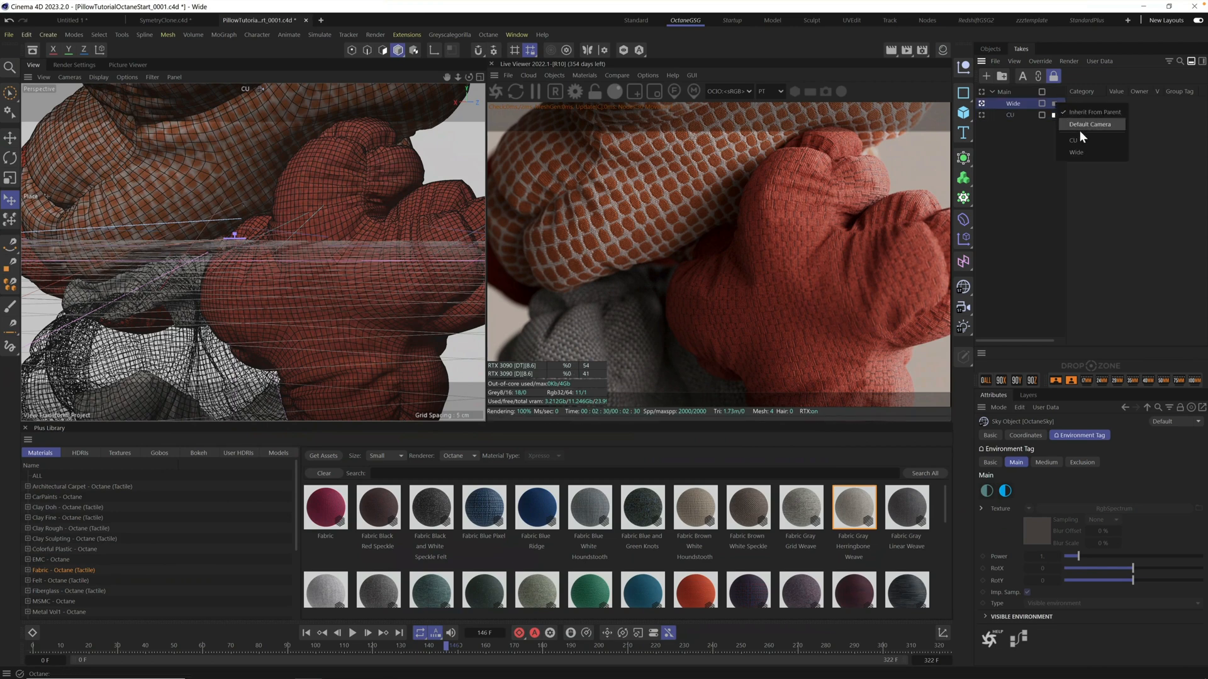
click(1080, 152)
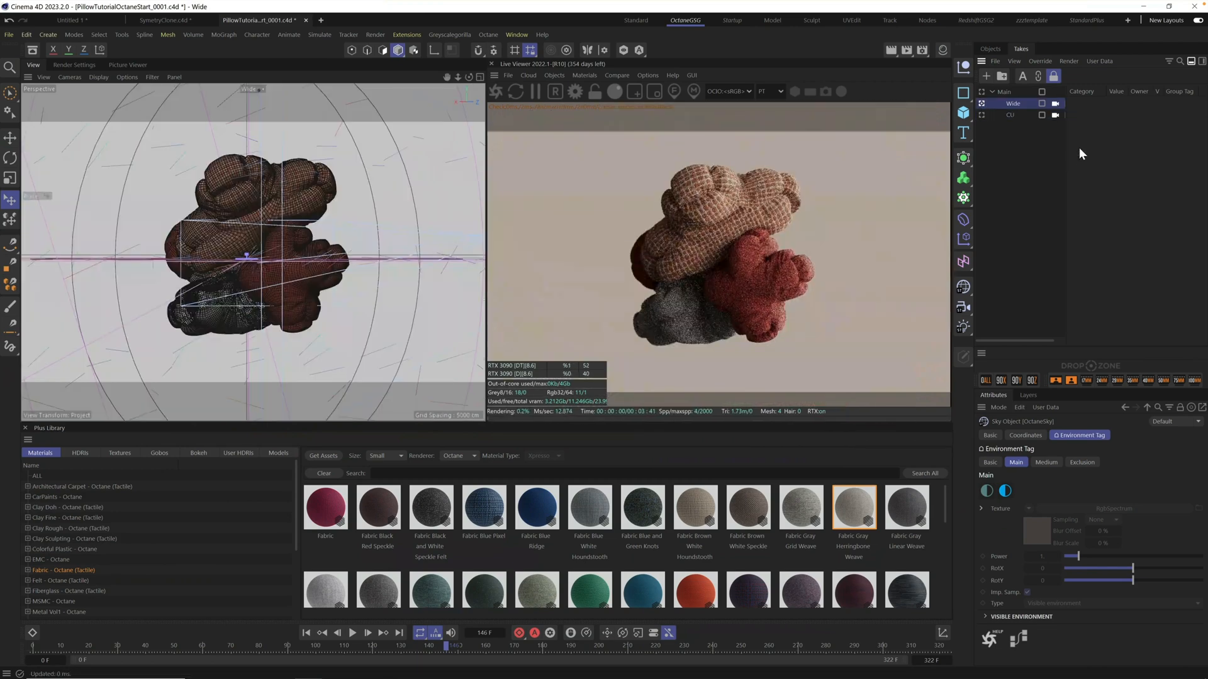
Step: Switch among the CU, Wide and Main takes to check each take's camera view, ending on the CU take
click(981, 114)
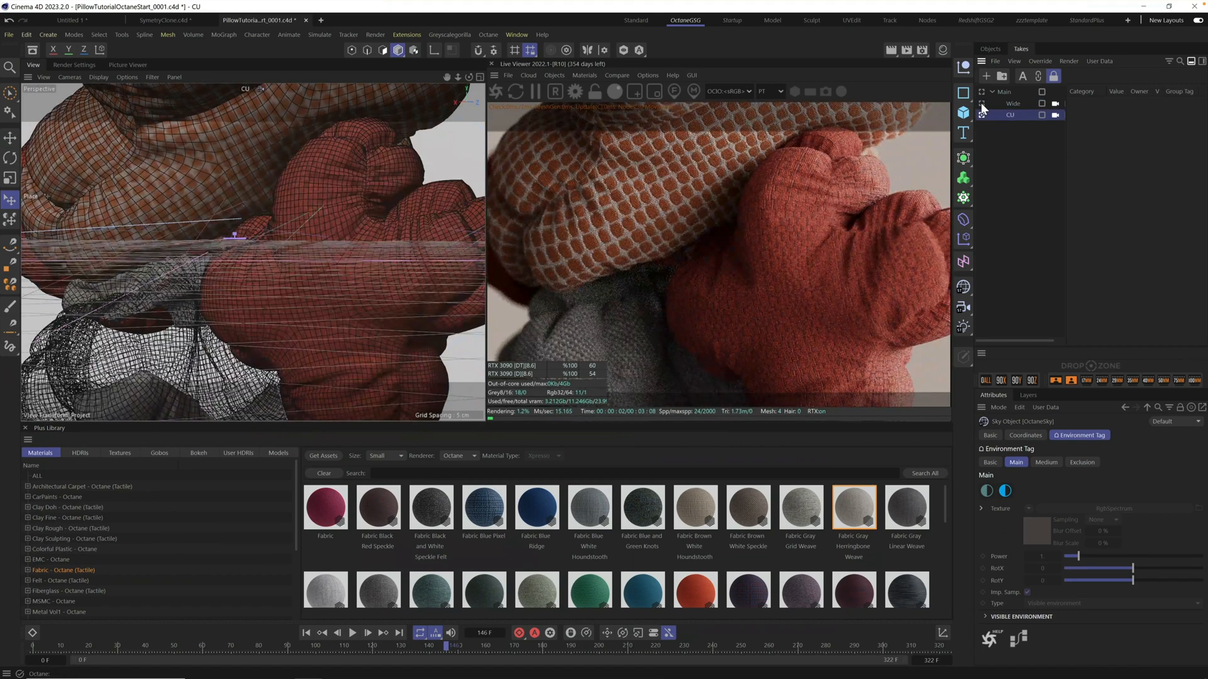
click(982, 103)
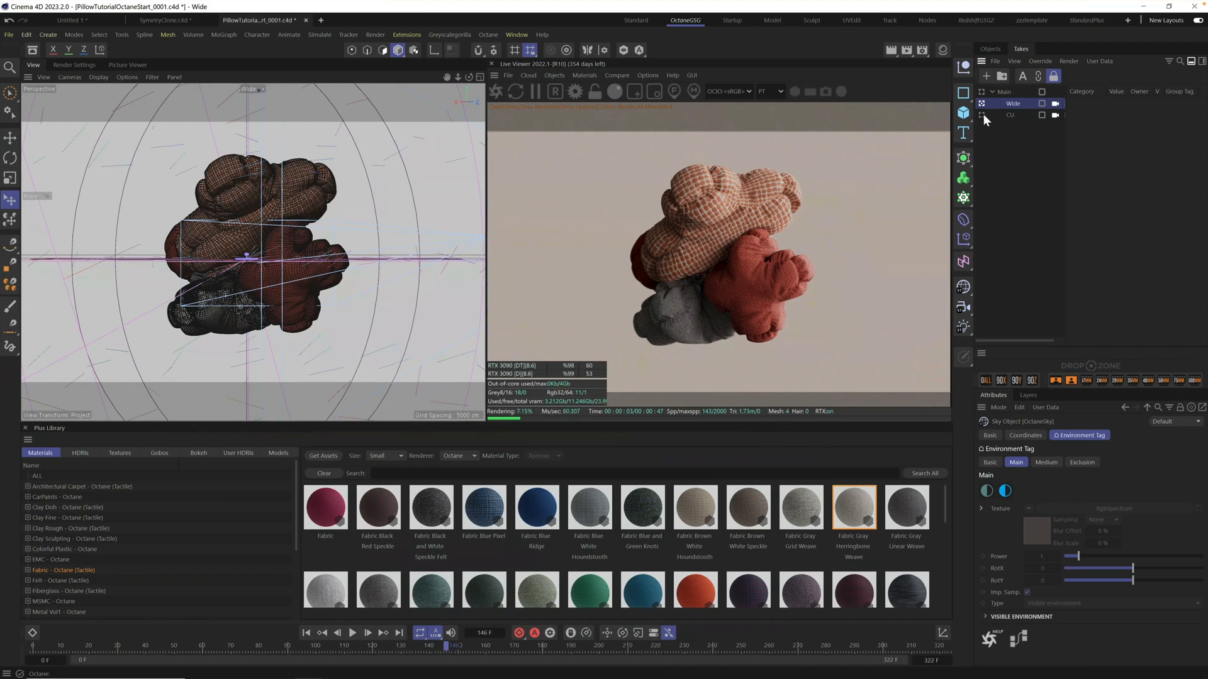
click(982, 115)
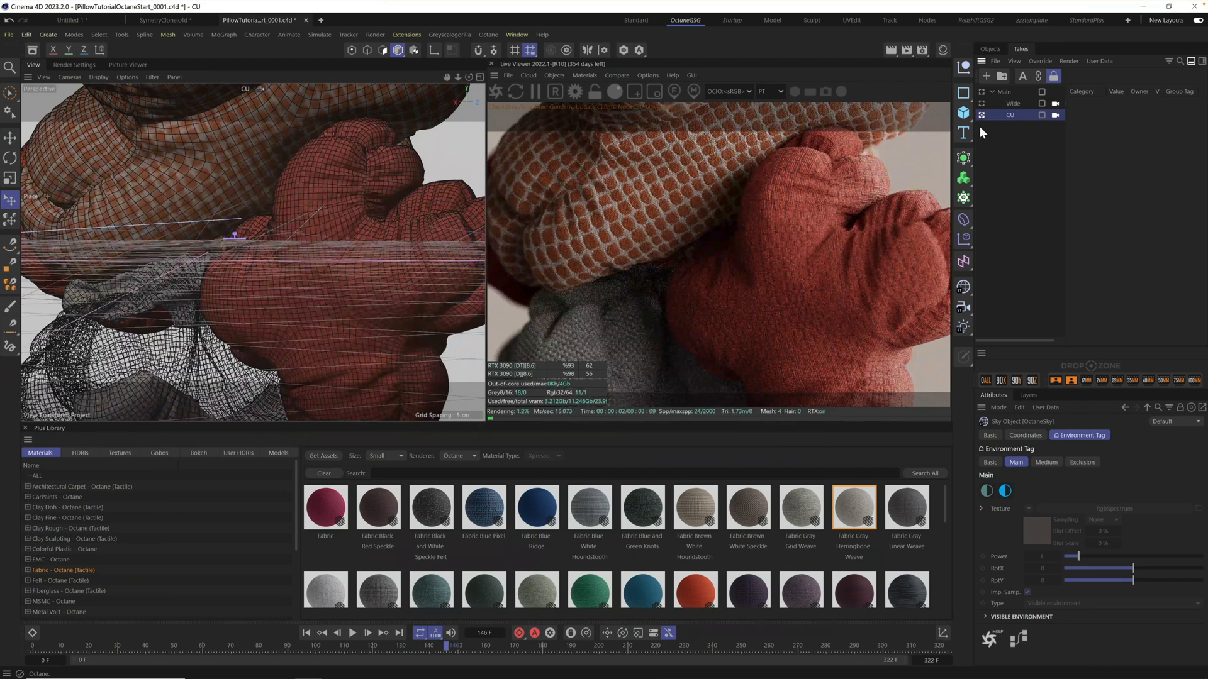
click(981, 91)
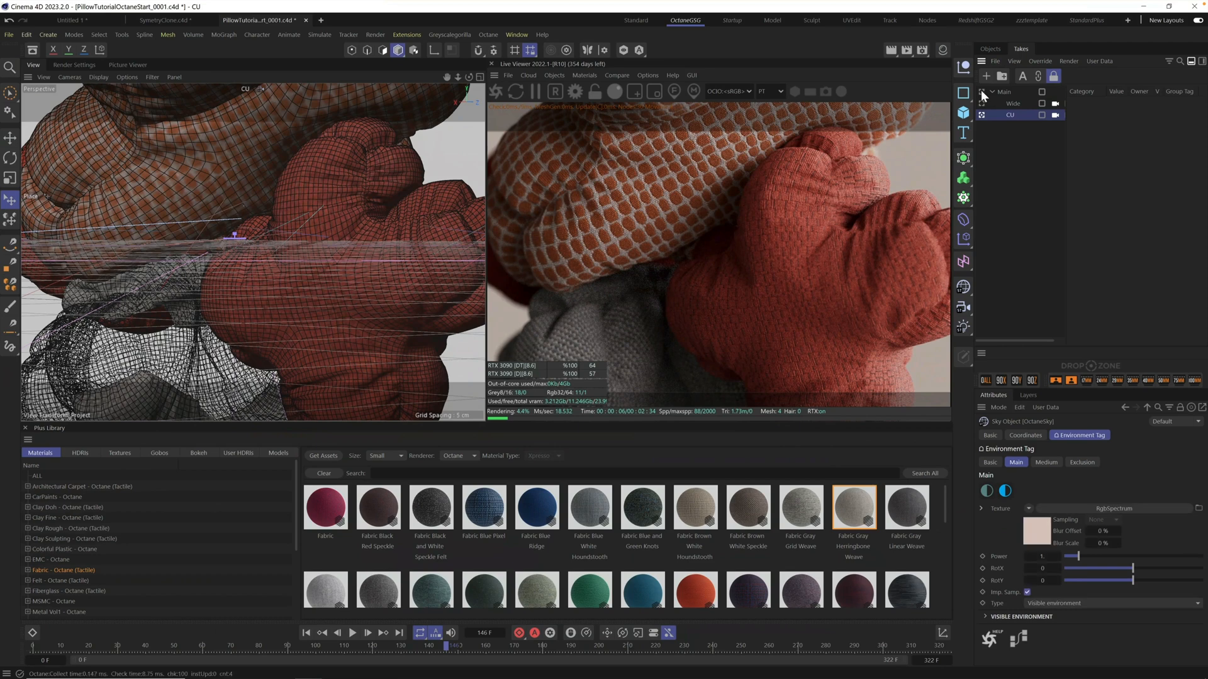
click(991, 48)
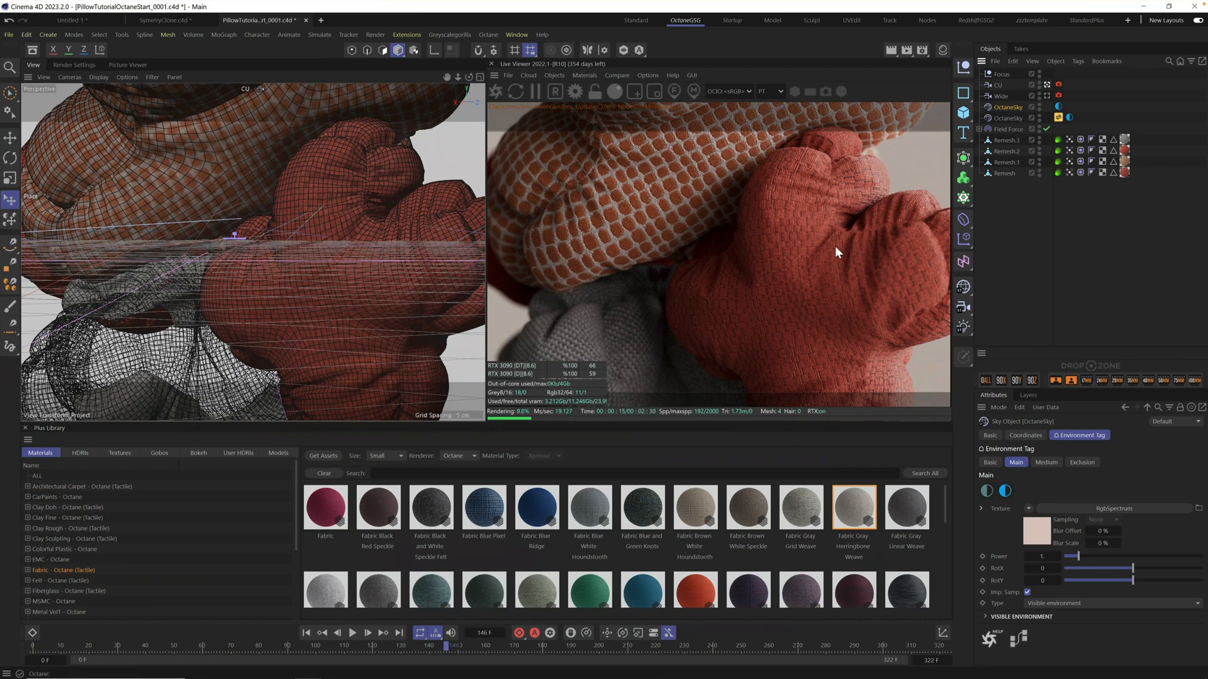
click(1022, 49)
click(983, 103)
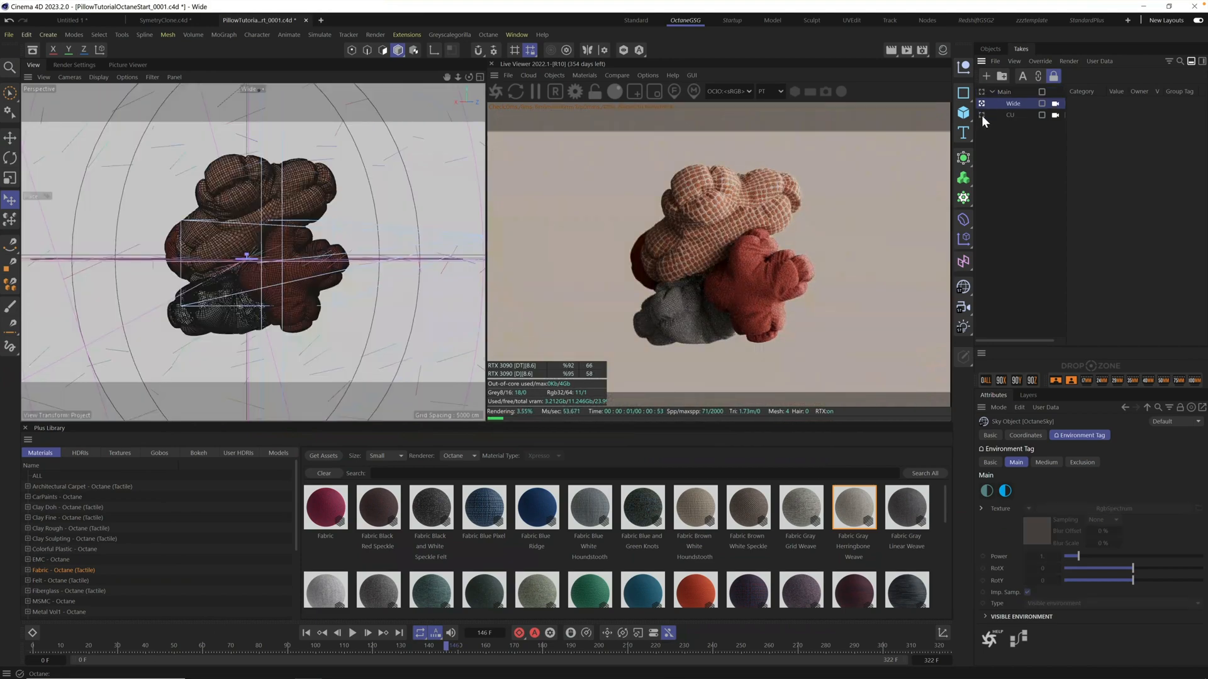
click(982, 115)
click(982, 103)
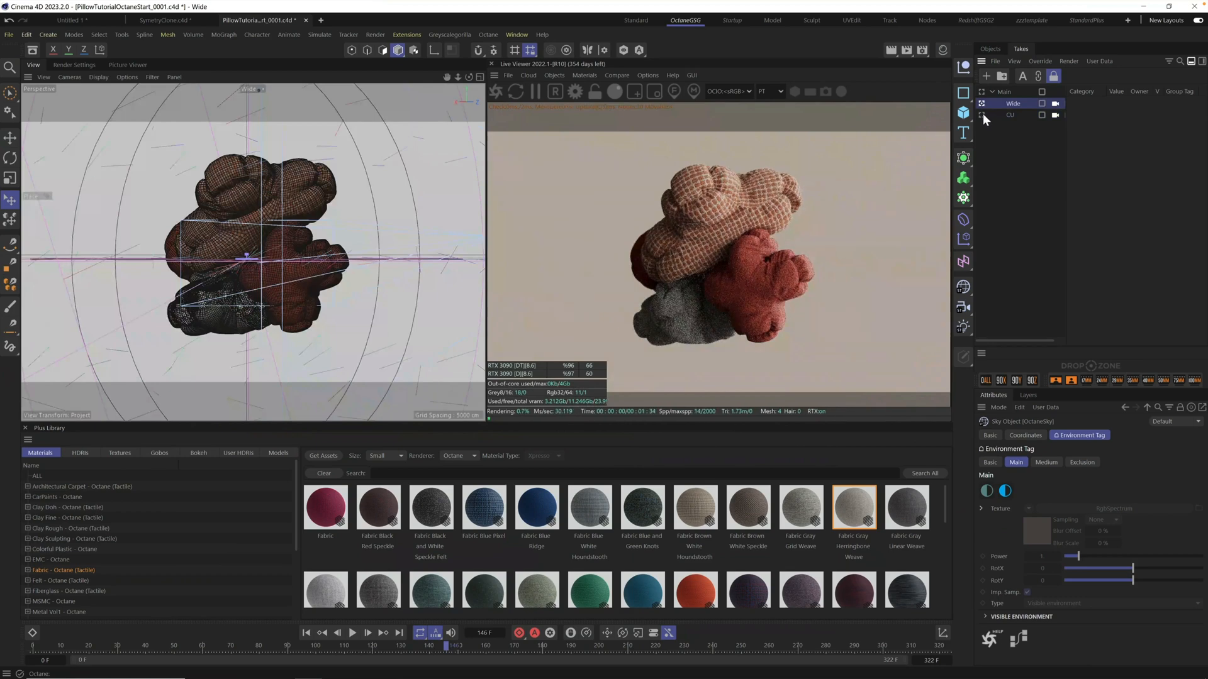
click(981, 116)
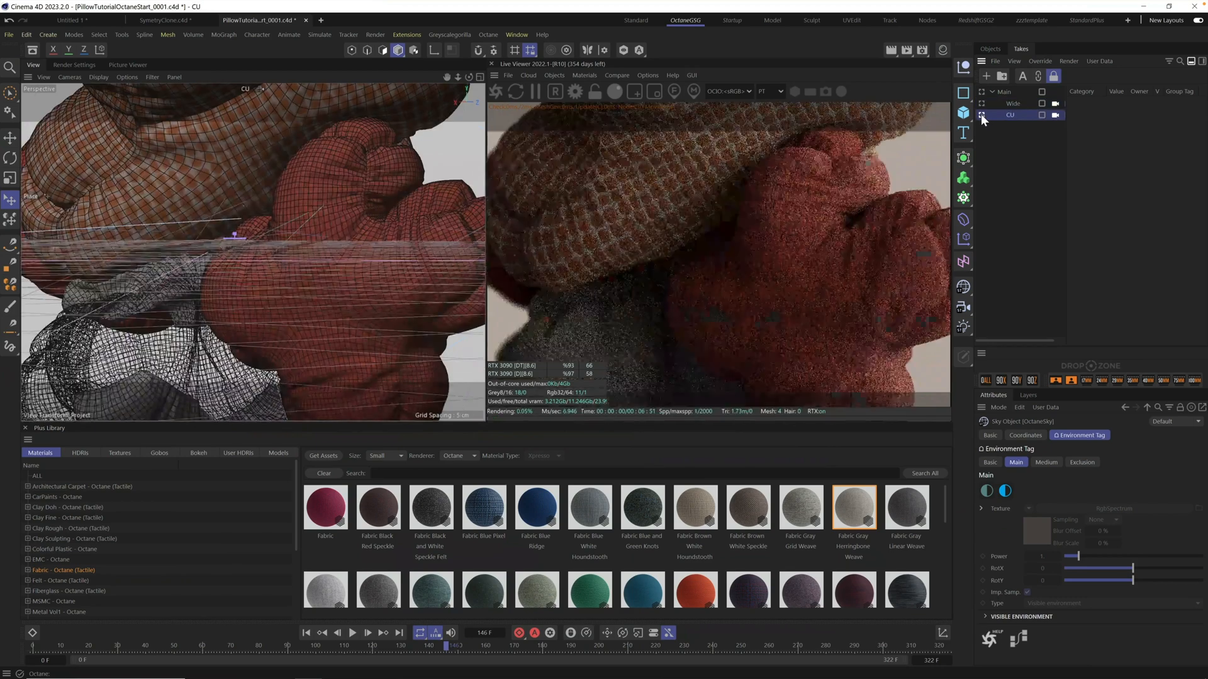
Step: Set the render output's frame range to All Frames in the render settings
click(76, 65)
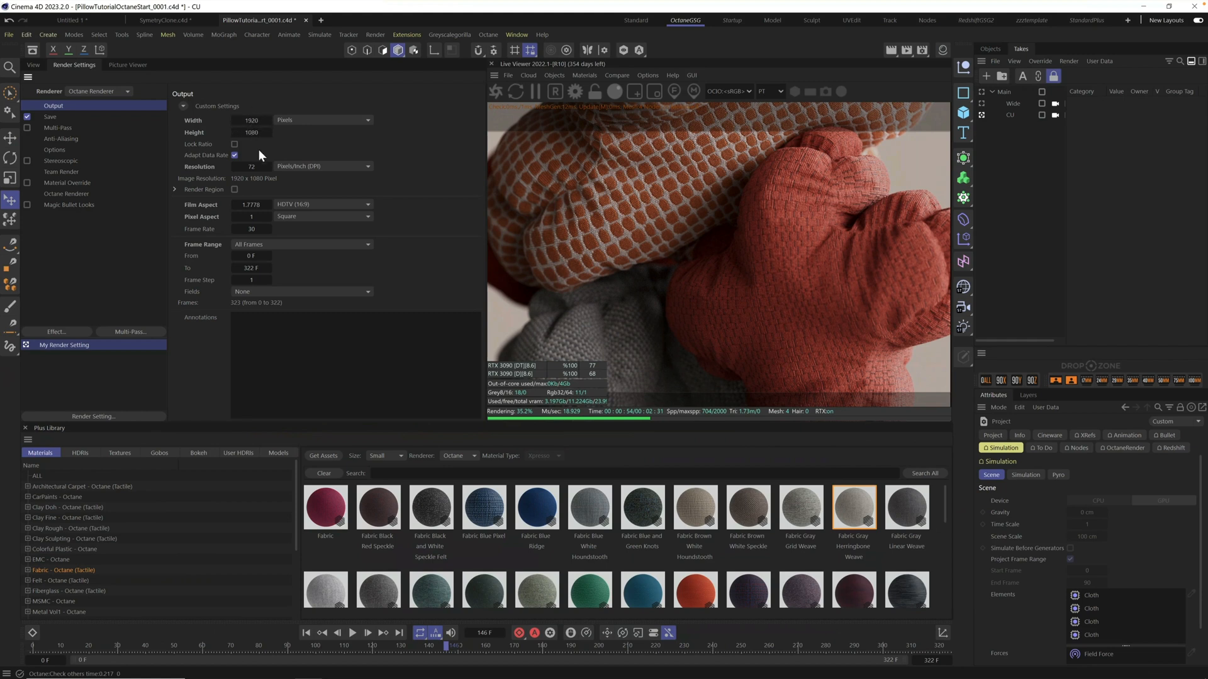
click(271, 244)
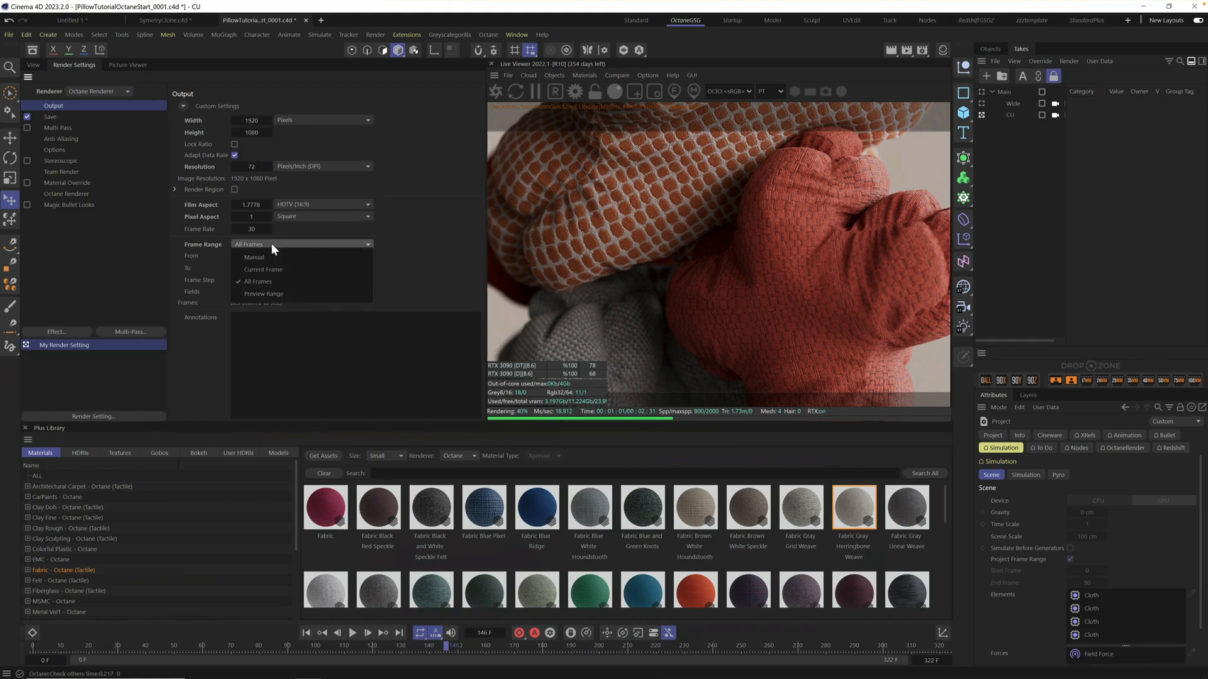
click(282, 279)
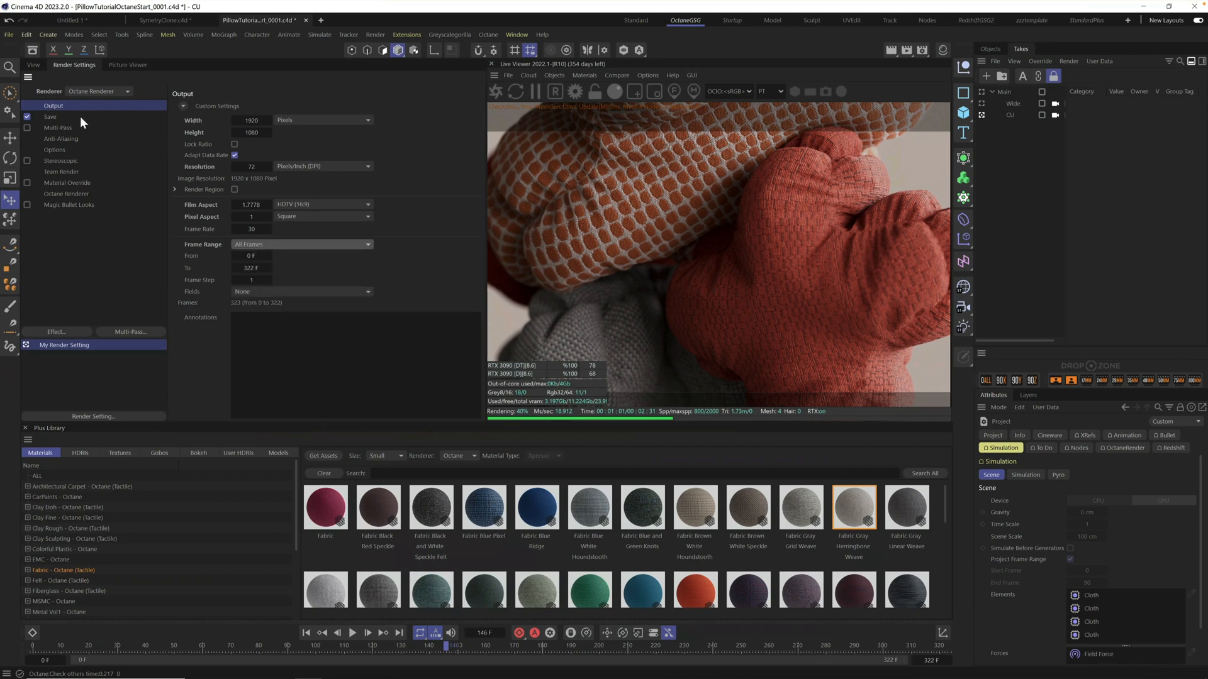
Step: In the Save render settings, begin the output file path with the project name token as a folder, $prj/
click(50, 117)
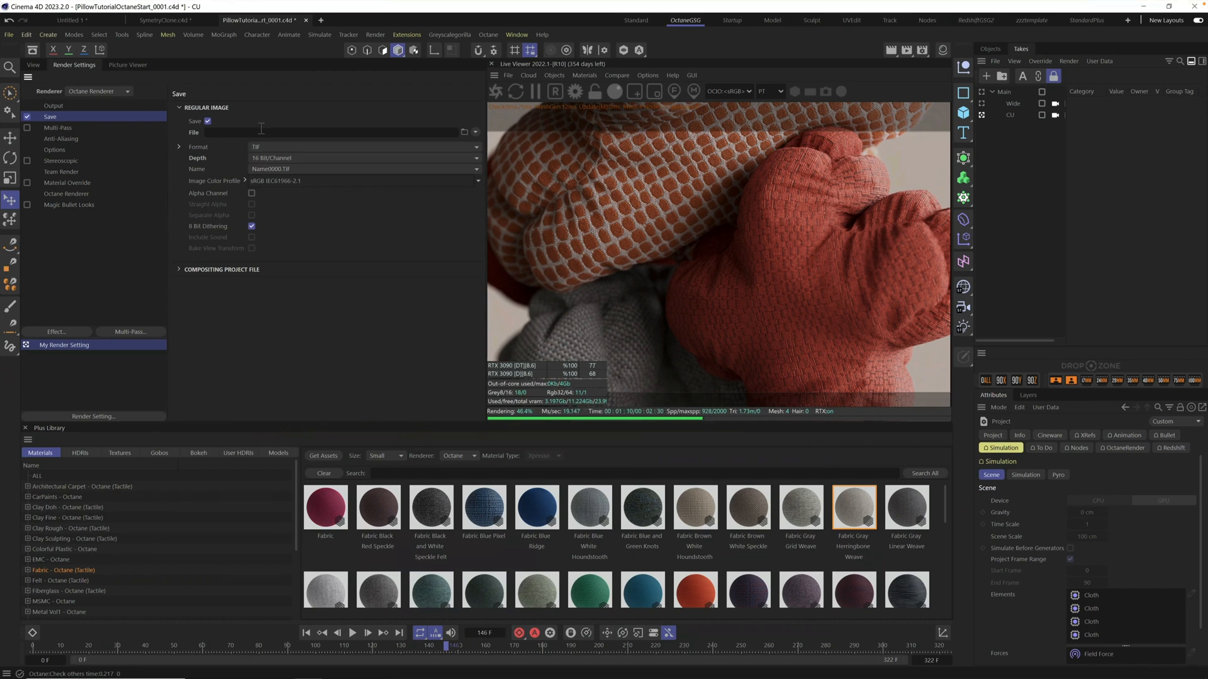
click(361, 131)
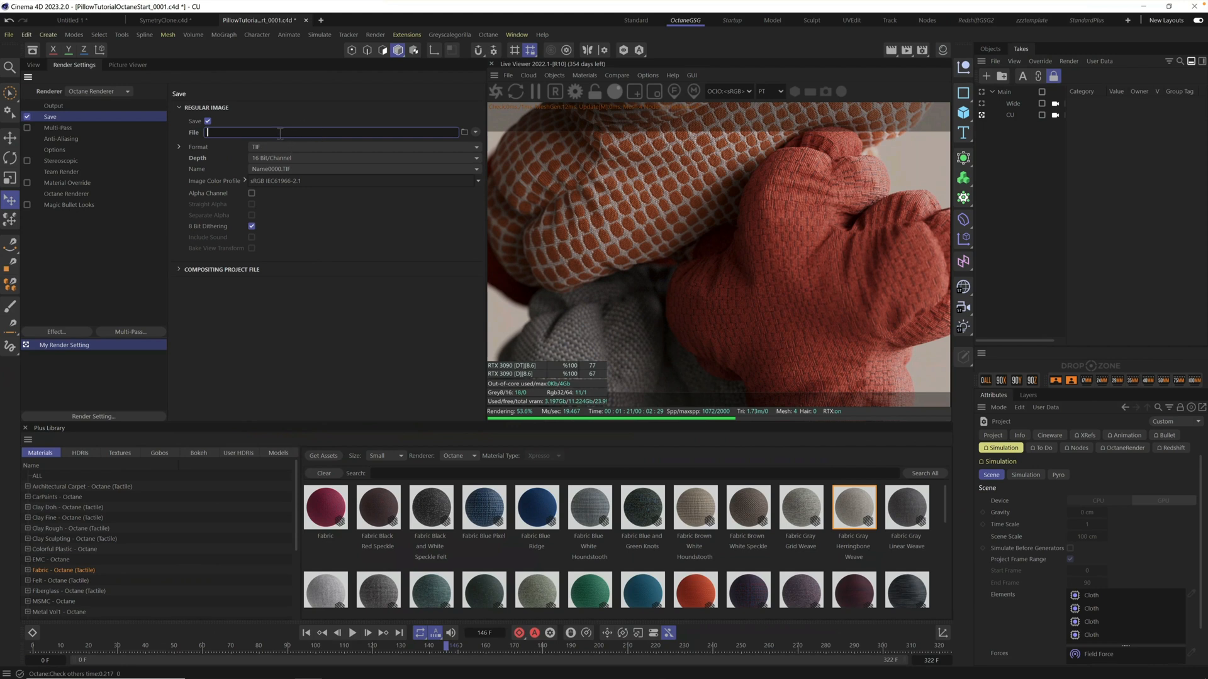
click(476, 133)
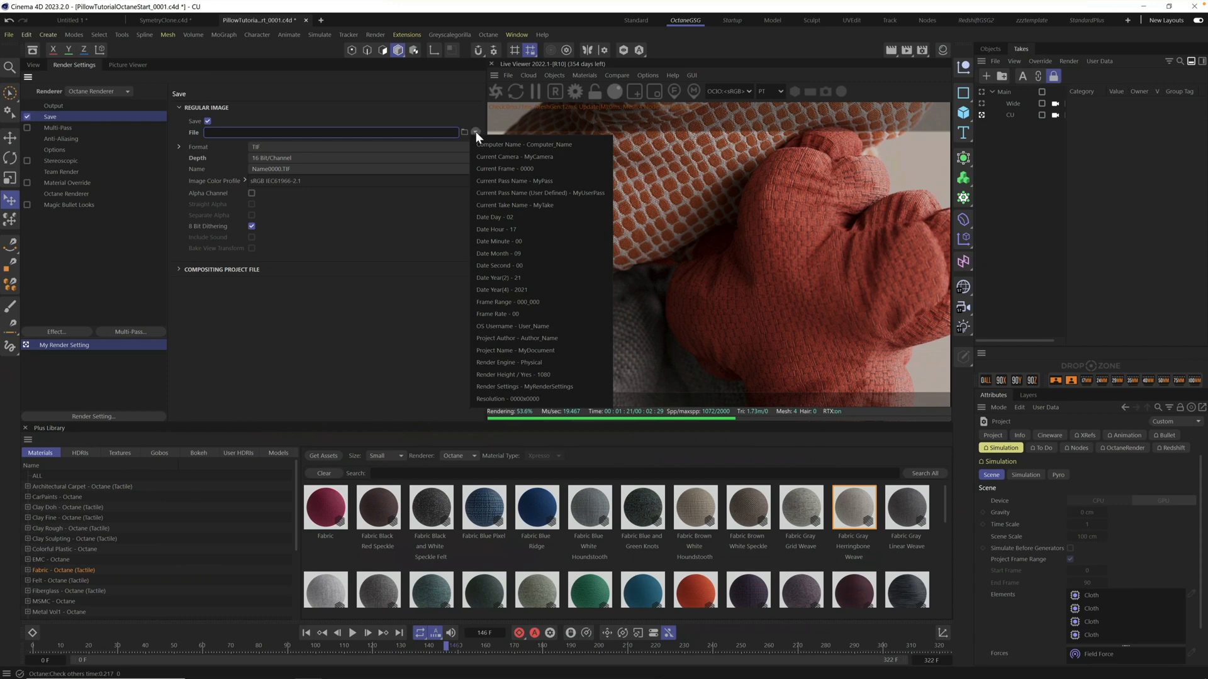
click(475, 131)
click(475, 130)
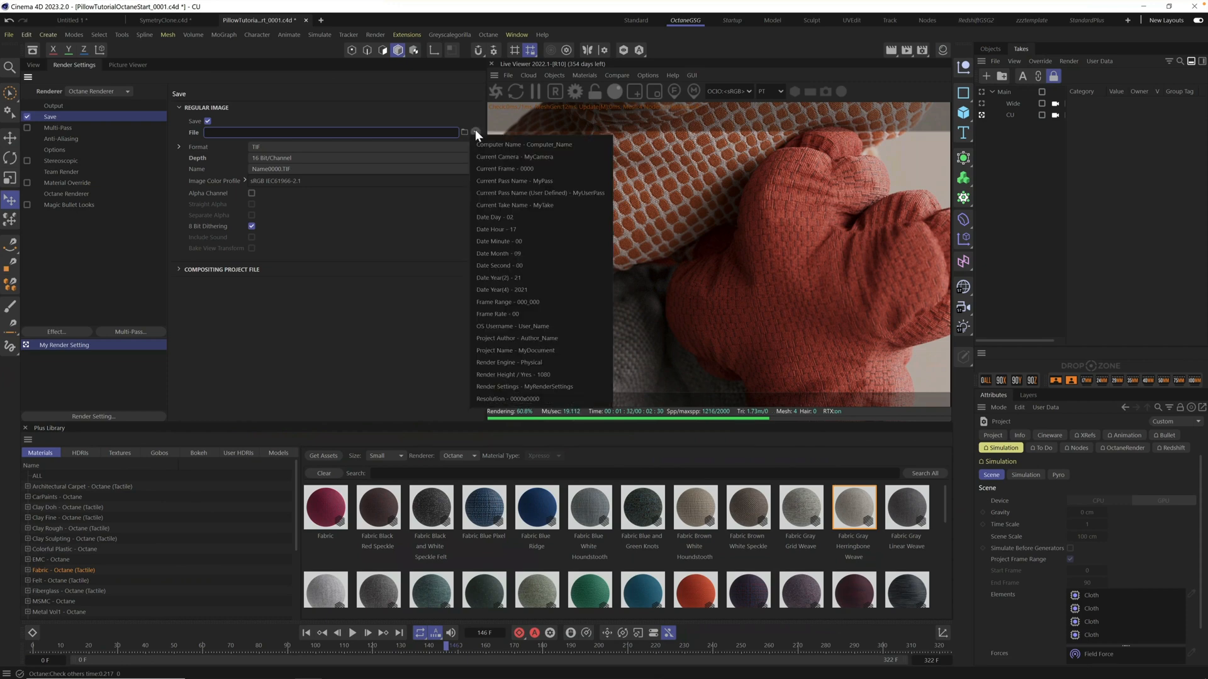
click(539, 349)
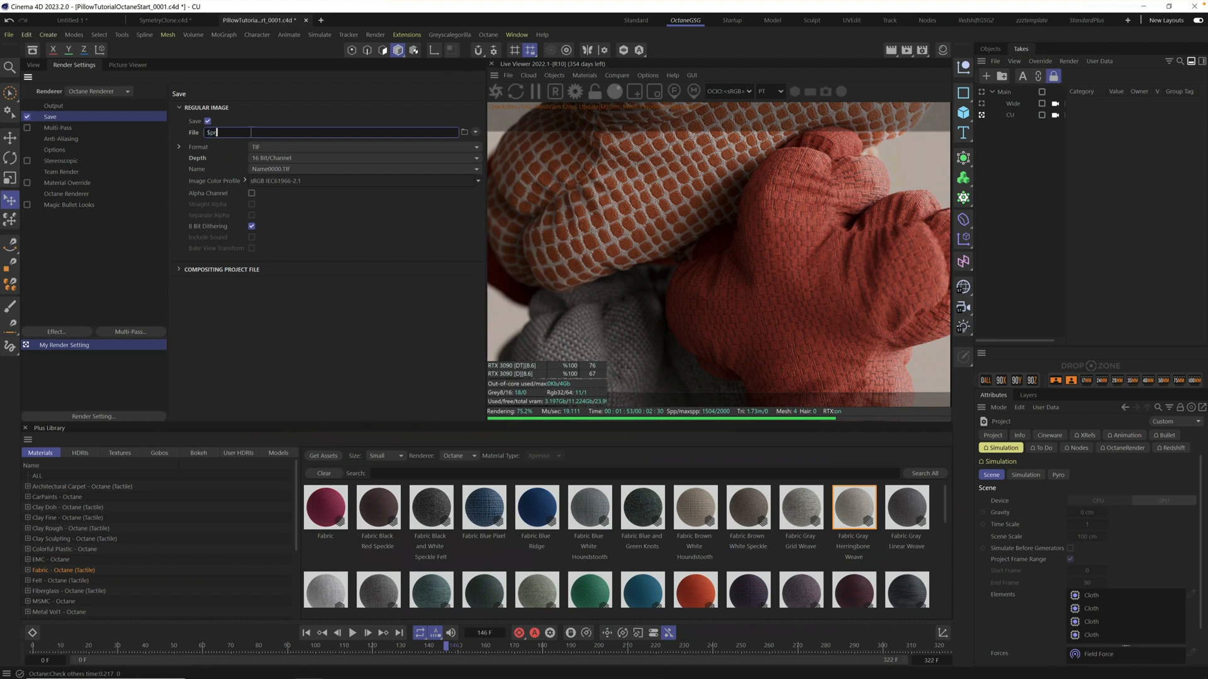
key(BackSpace)
key(BackSpace)
Step: Add the current take name token as a subfolder, extending the output path to $prj/$take/
click(476, 131)
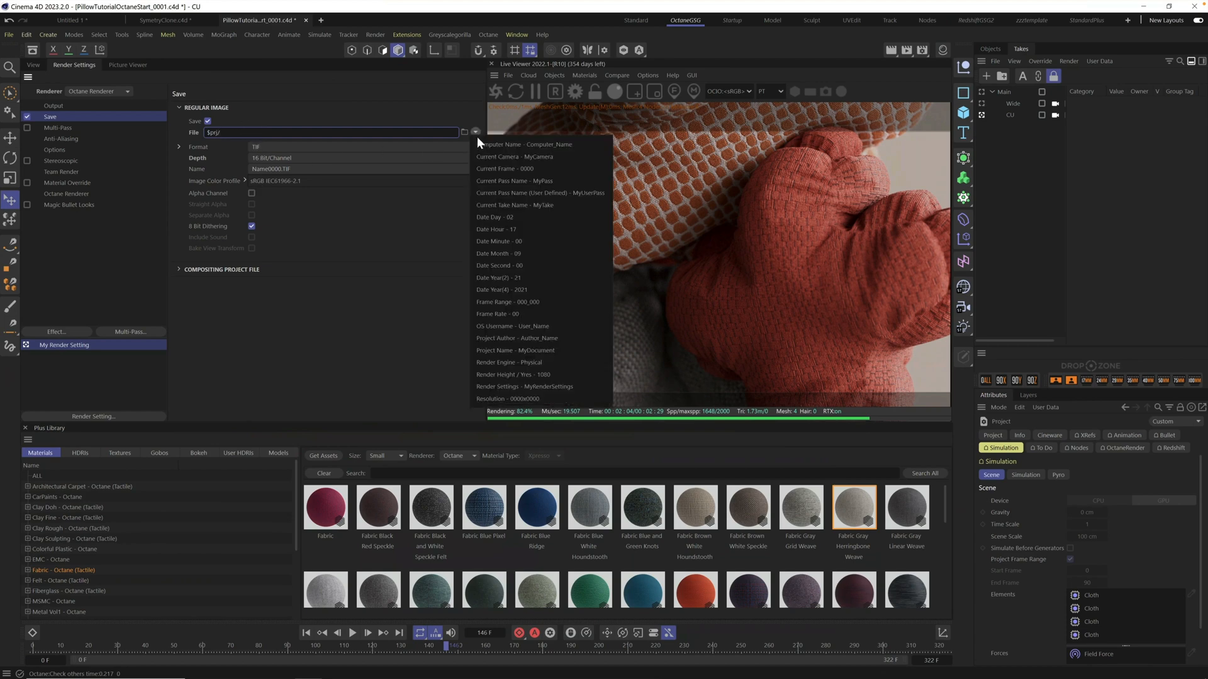
click(552, 205)
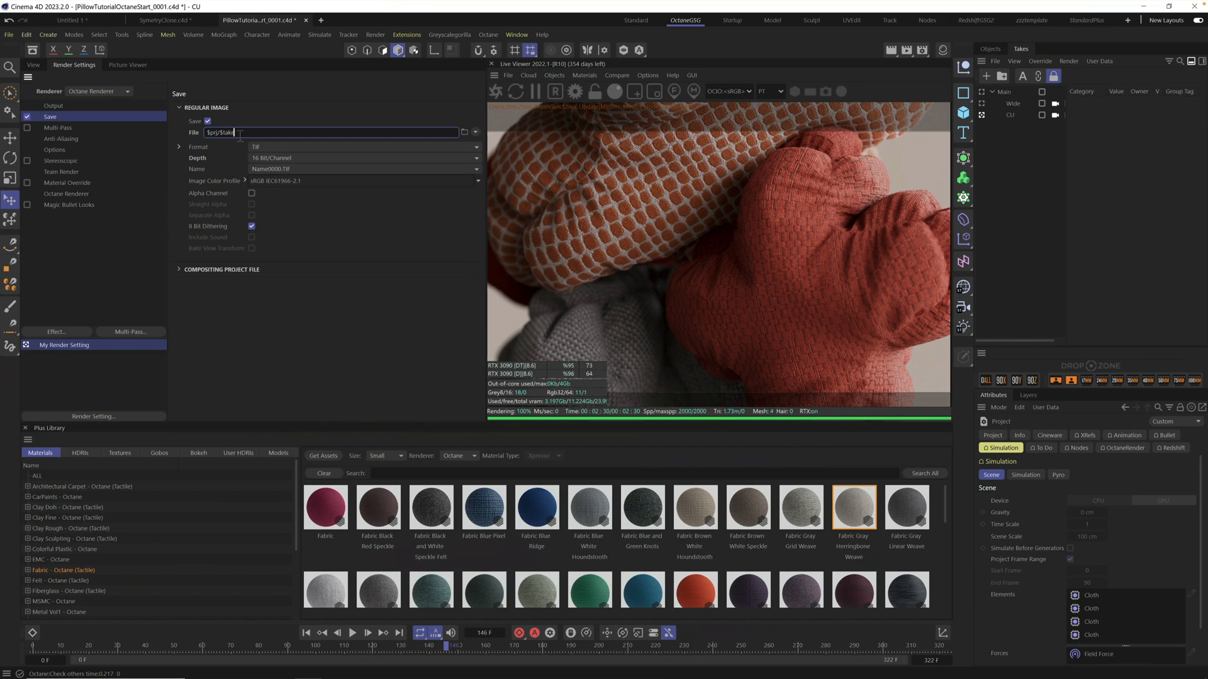
key(BackSpace)
text(/)
Step: Append a file name of project and take name tokens, completing the output path as $prj/$take/$prj_$take_
click(475, 131)
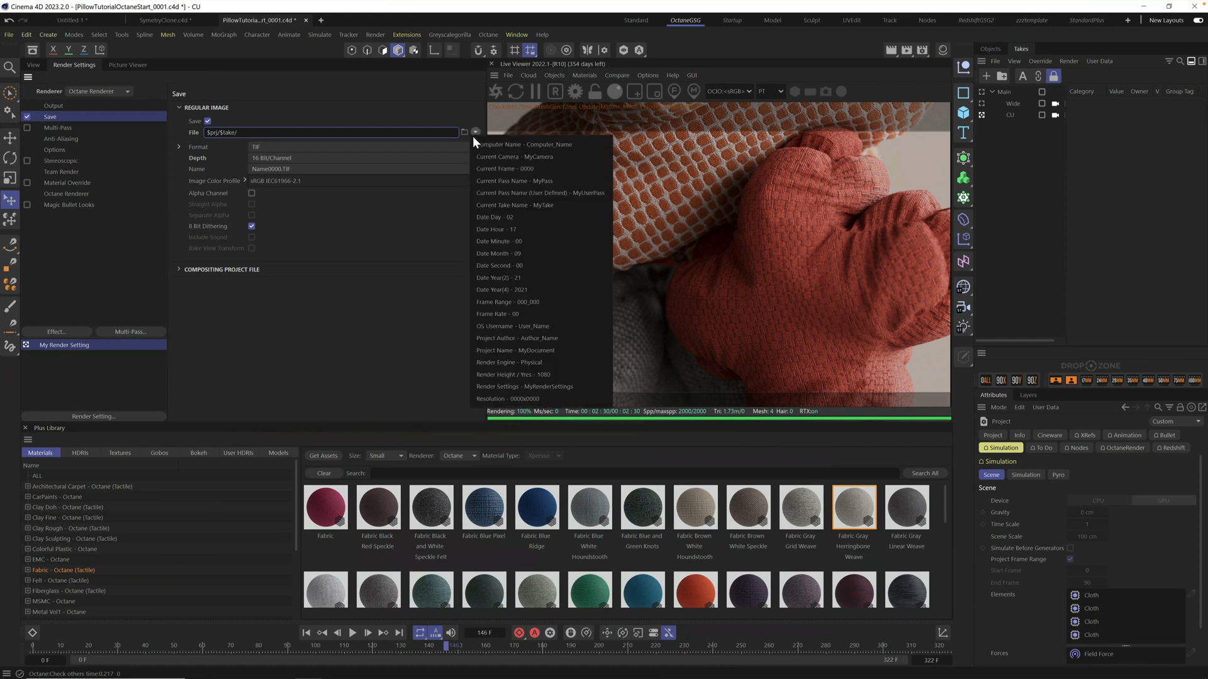
click(522, 349)
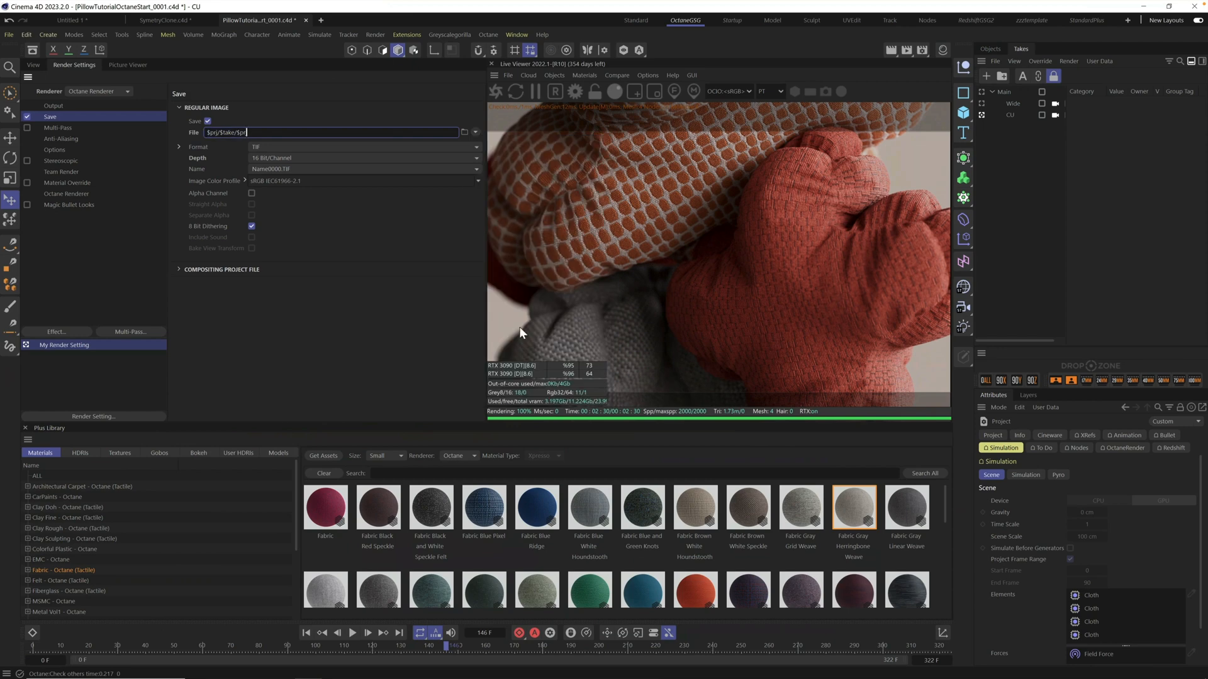
text(_)
click(475, 132)
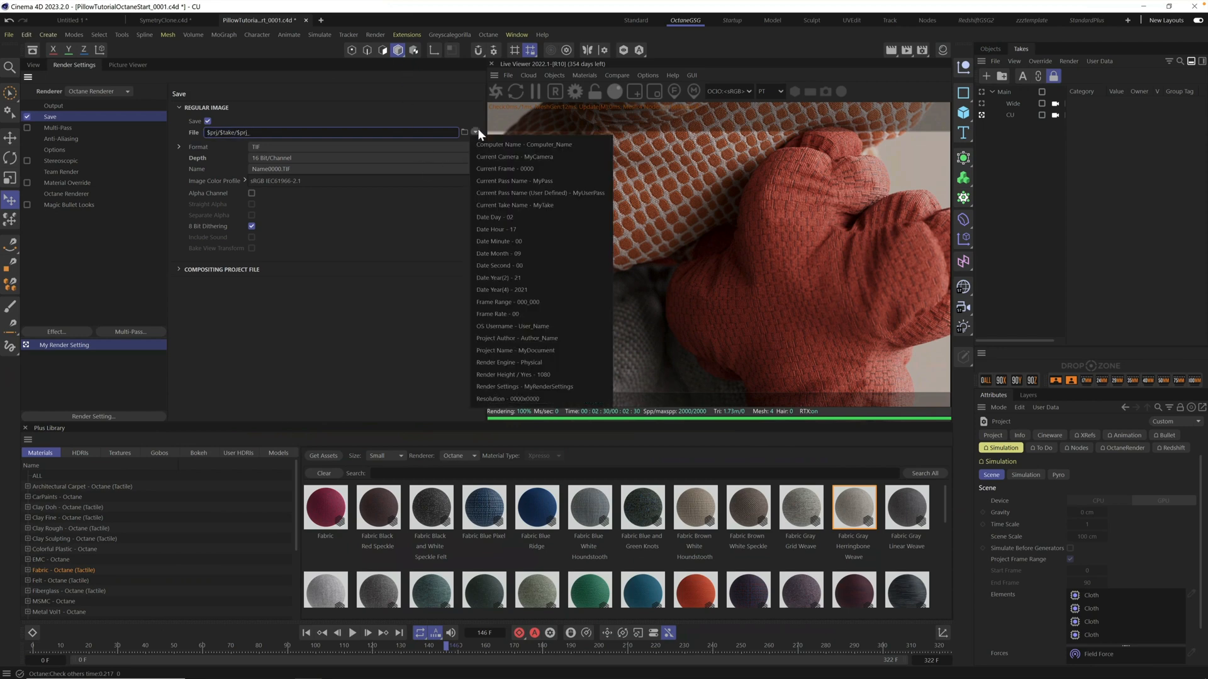
click(519, 206)
click(300, 133)
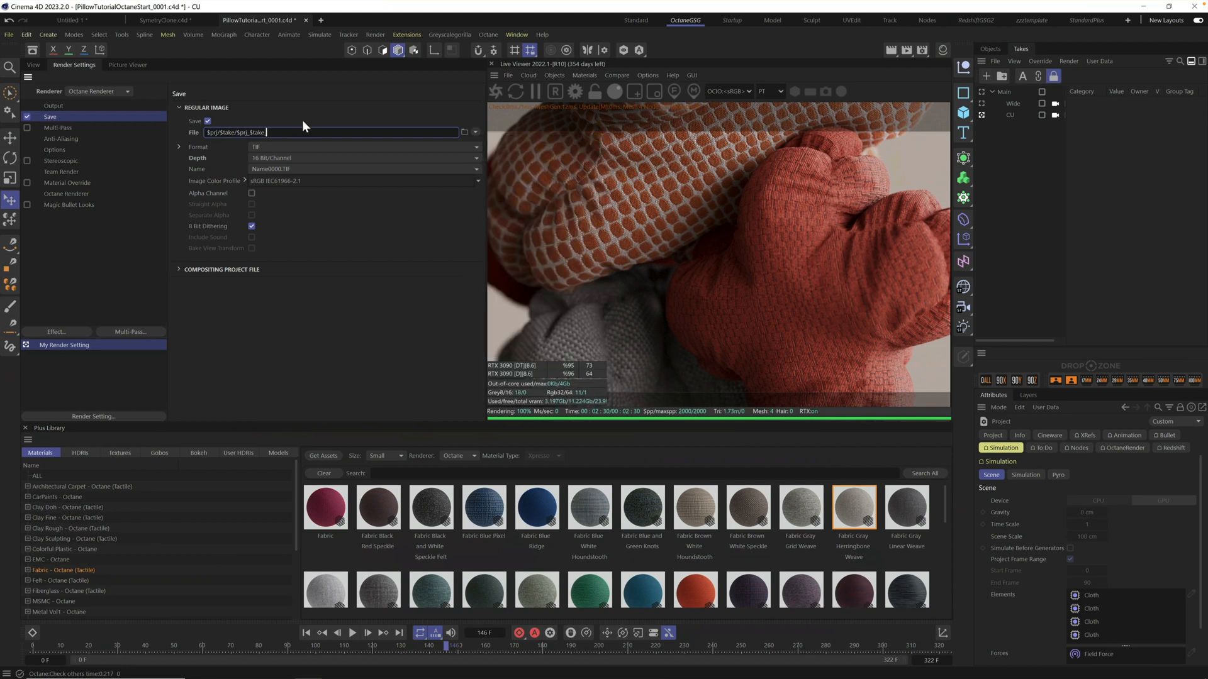
text(.)
Step: Choose 16 Bit/Channel as the saved image's depth and make sure the output path ends in an underscore
click(271, 157)
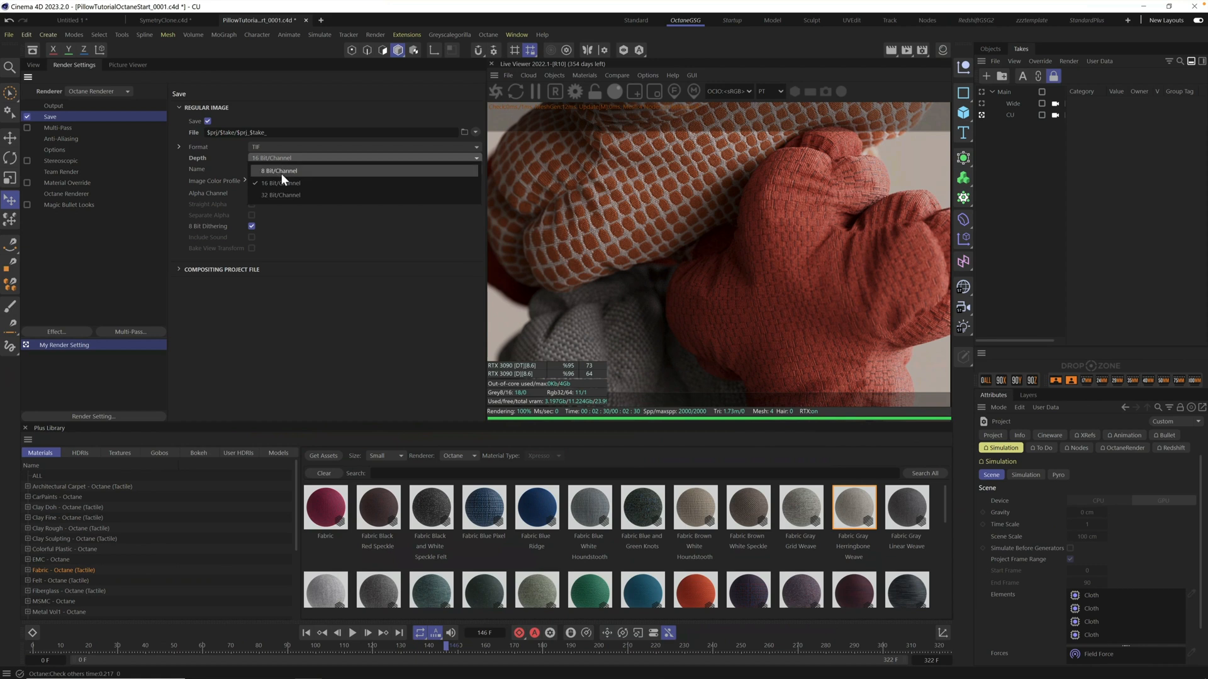
click(285, 182)
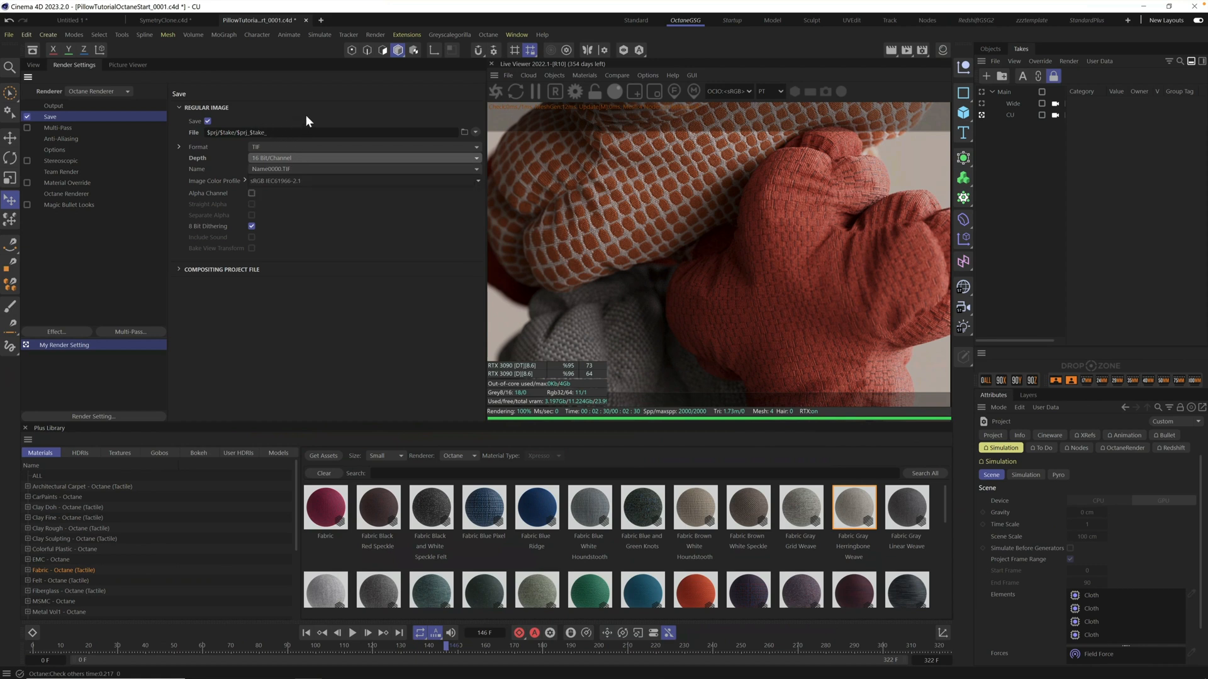
click(287, 133)
text(_)
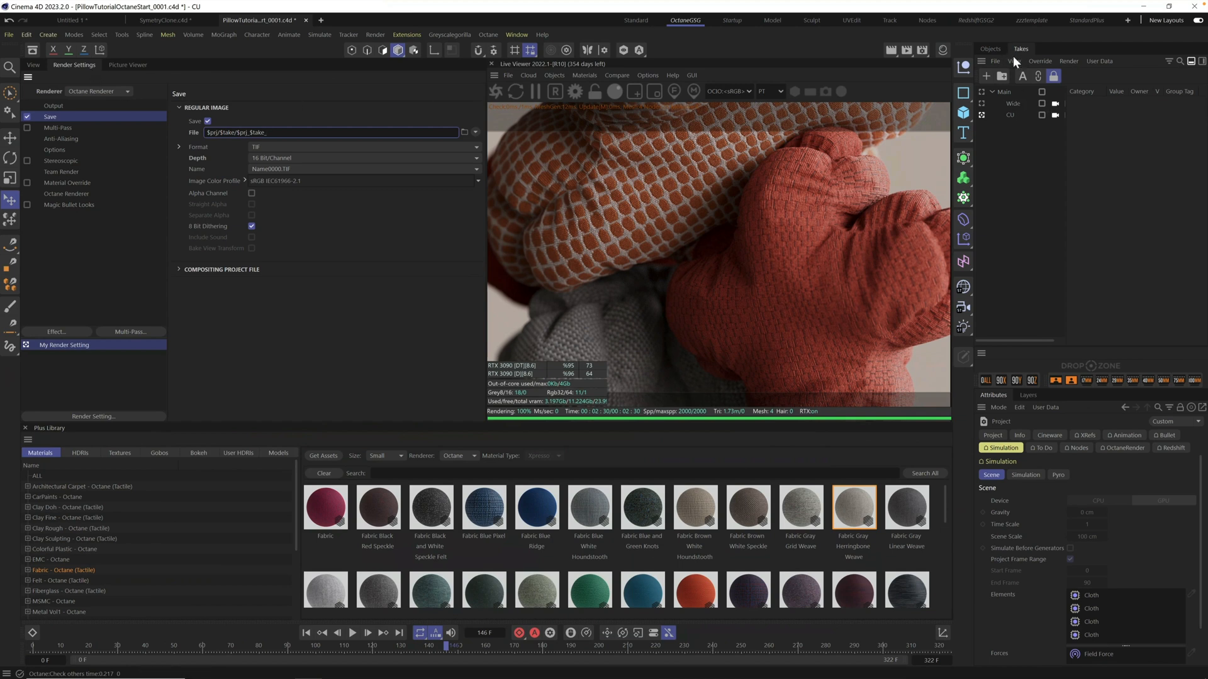
Step: Mark the Wide and CU takes for rendering and render the marked takes to the Picture Viewer
click(1042, 103)
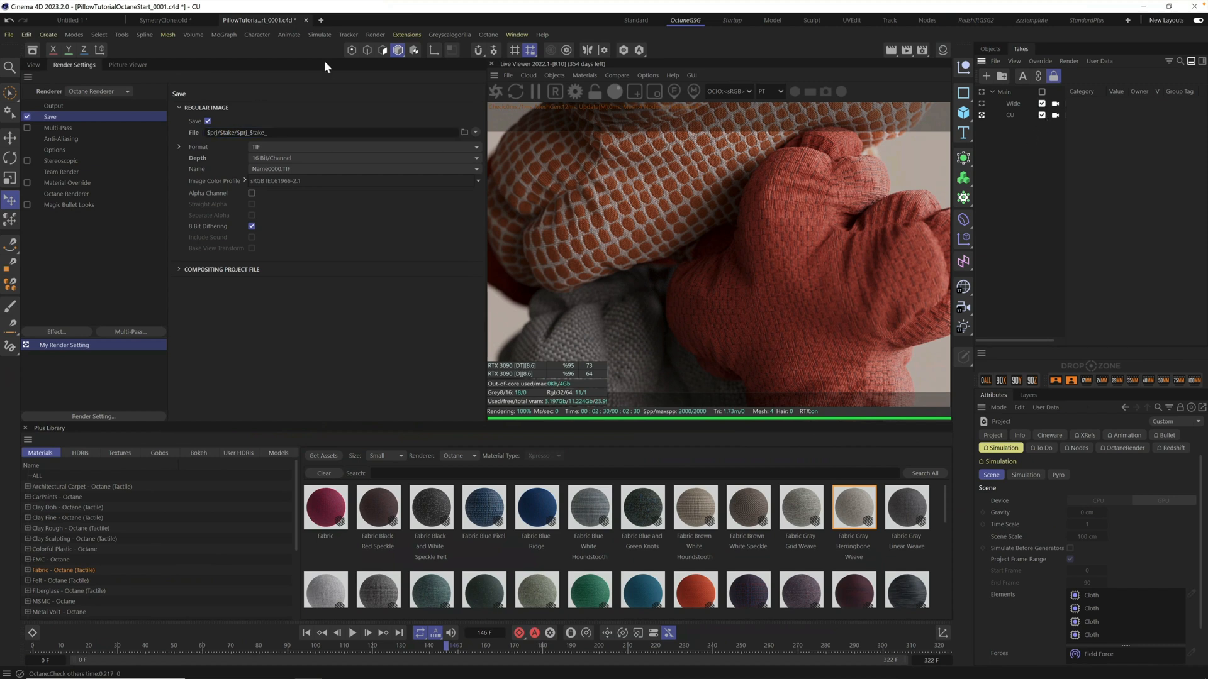
click(1070, 61)
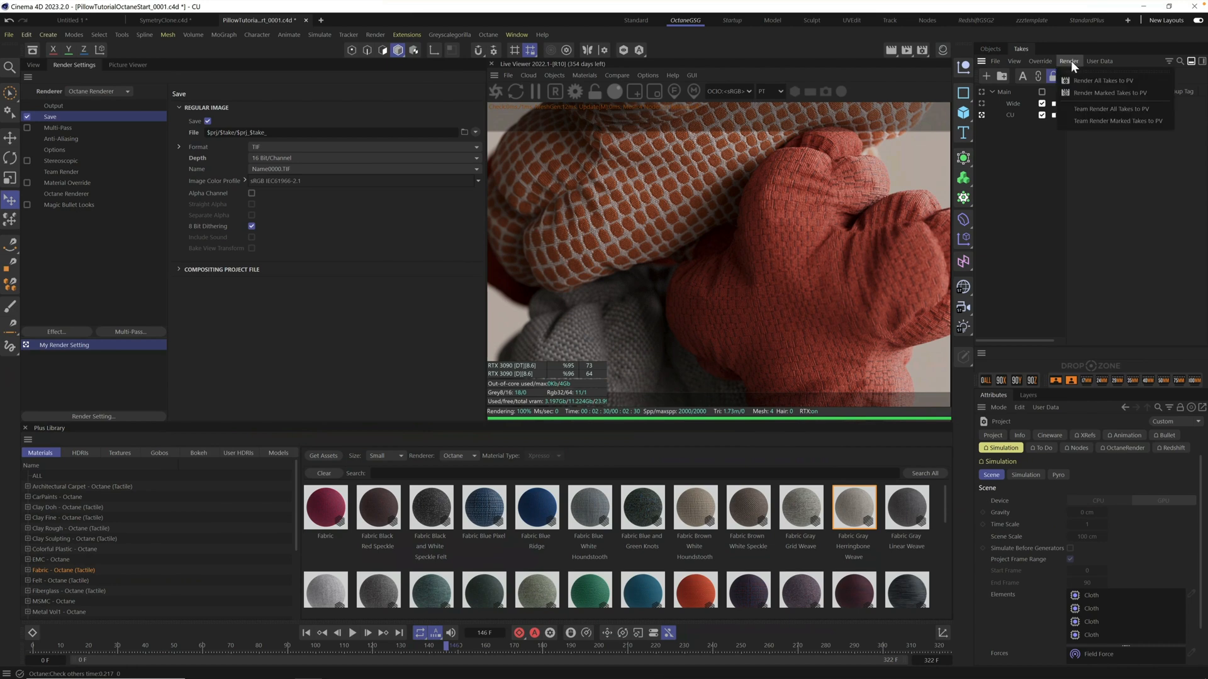
click(1098, 92)
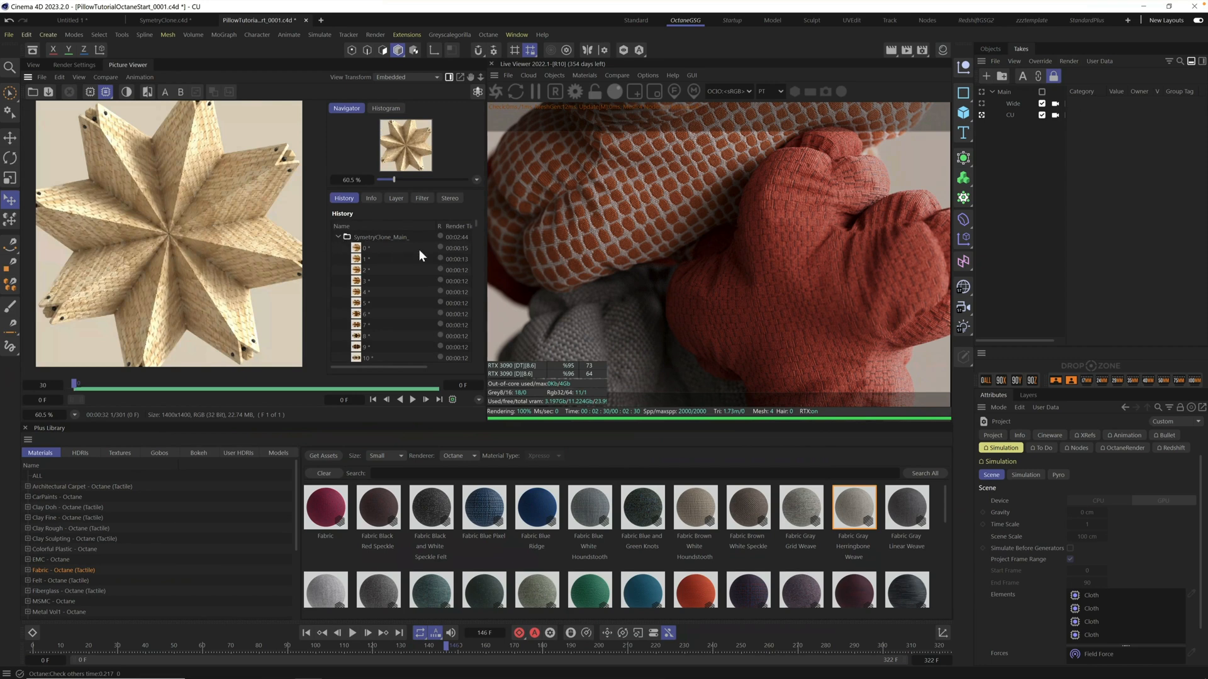
scroll(380, 301, down, 20)
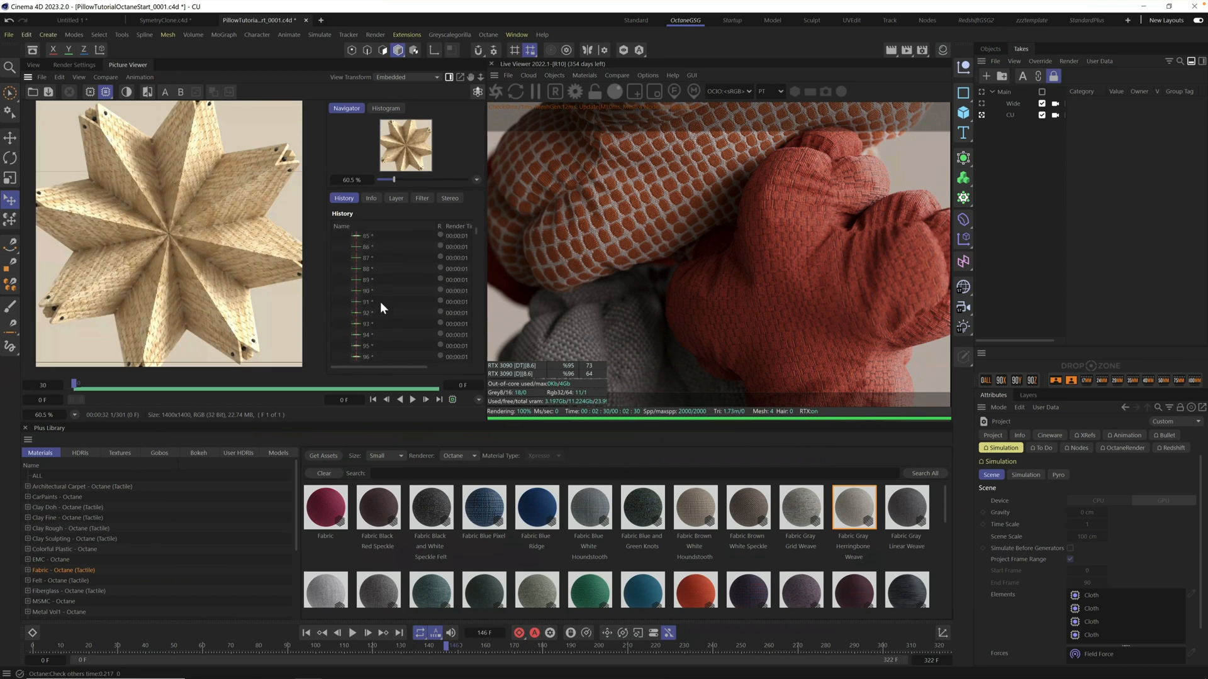
scroll(380, 301, down, 10)
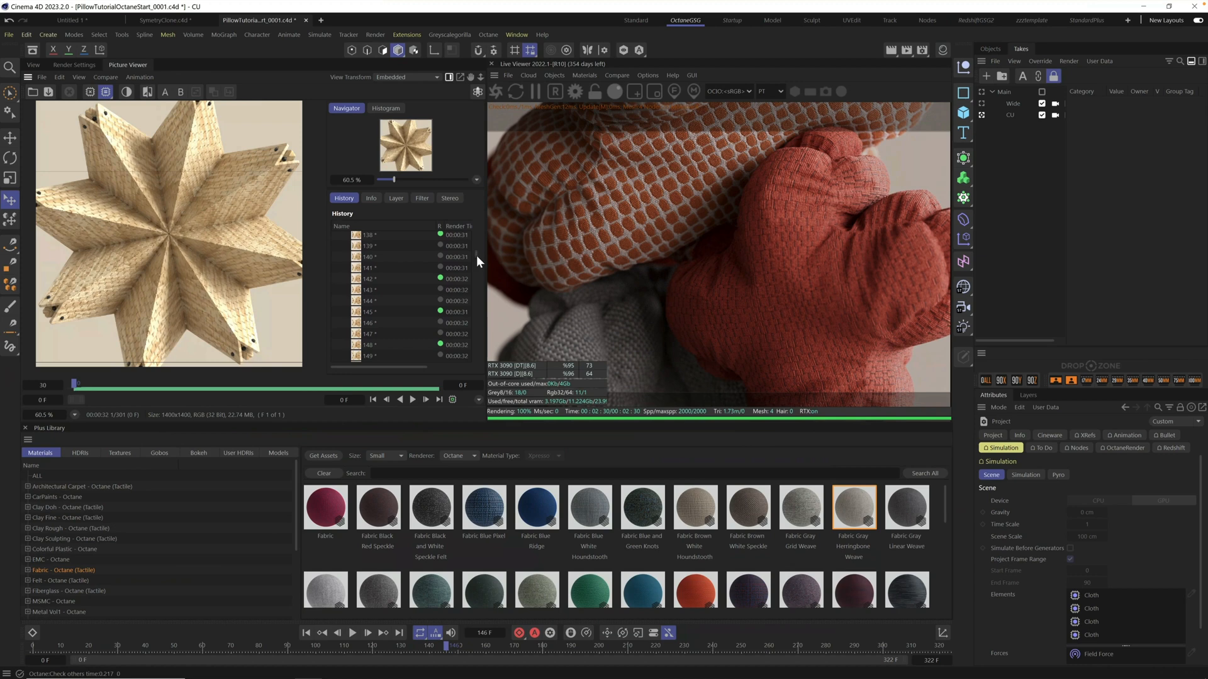
drag(476, 255, 485, 411)
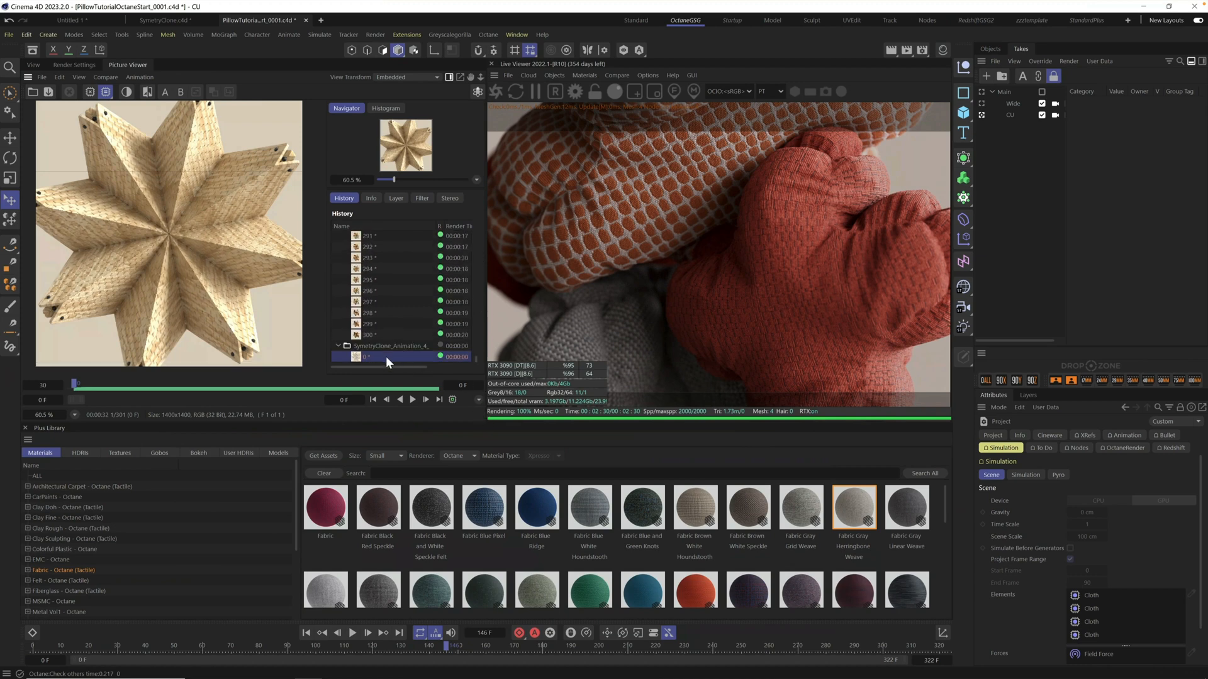
key(shift+r)
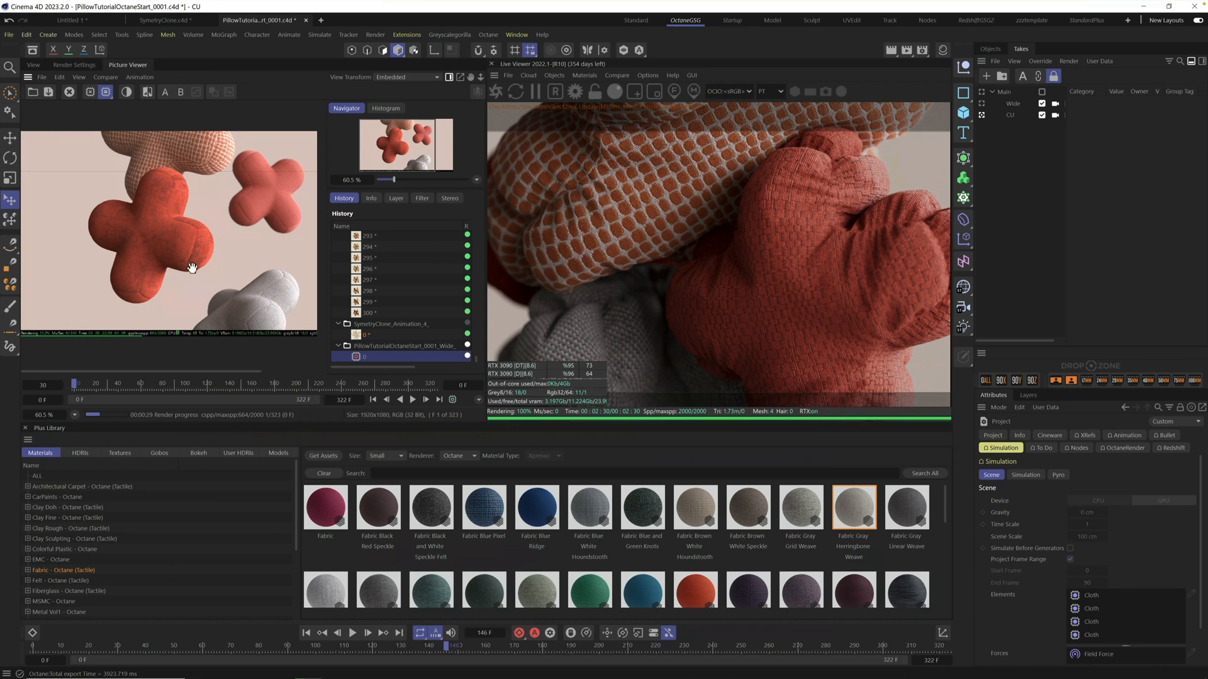
Step: Set the Octane Renderer's buffer type to LDR (8-bit) in the render settings
click(76, 66)
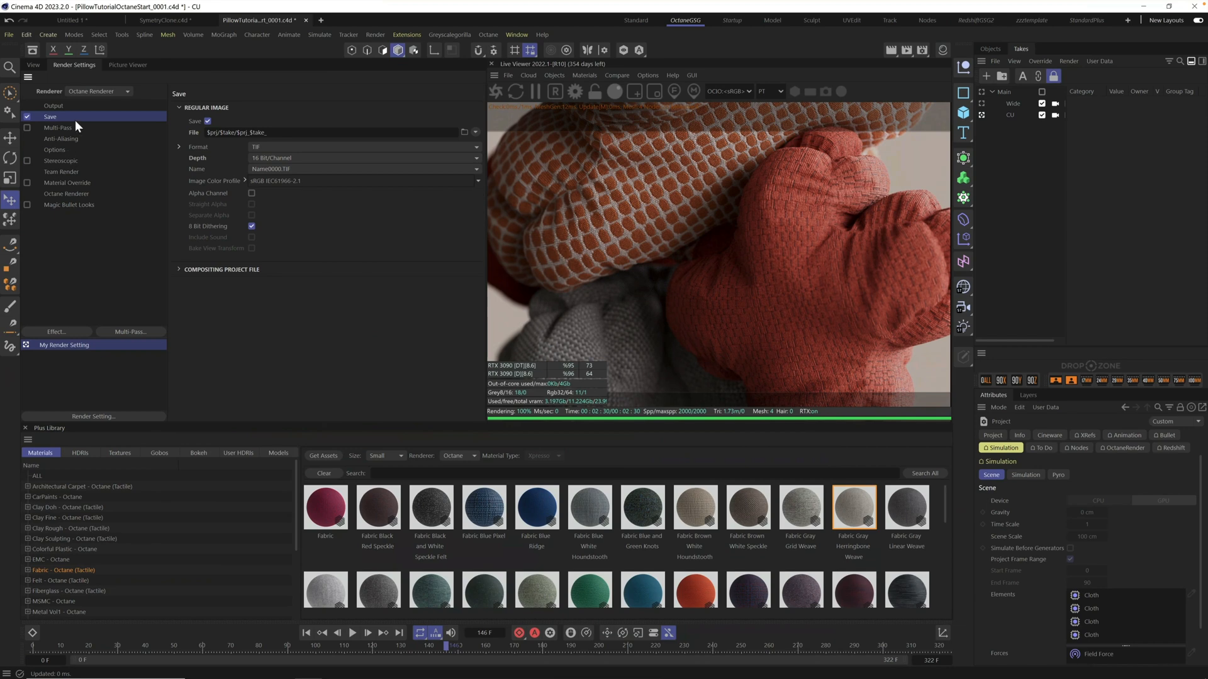
click(81, 193)
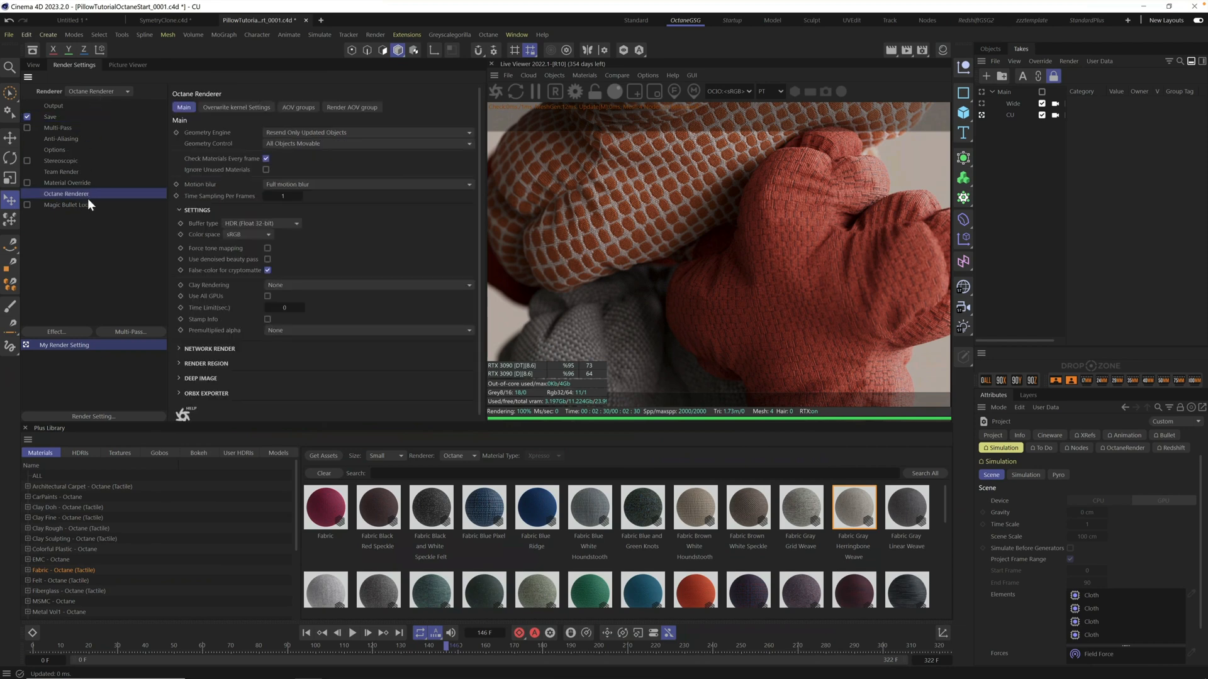
click(249, 224)
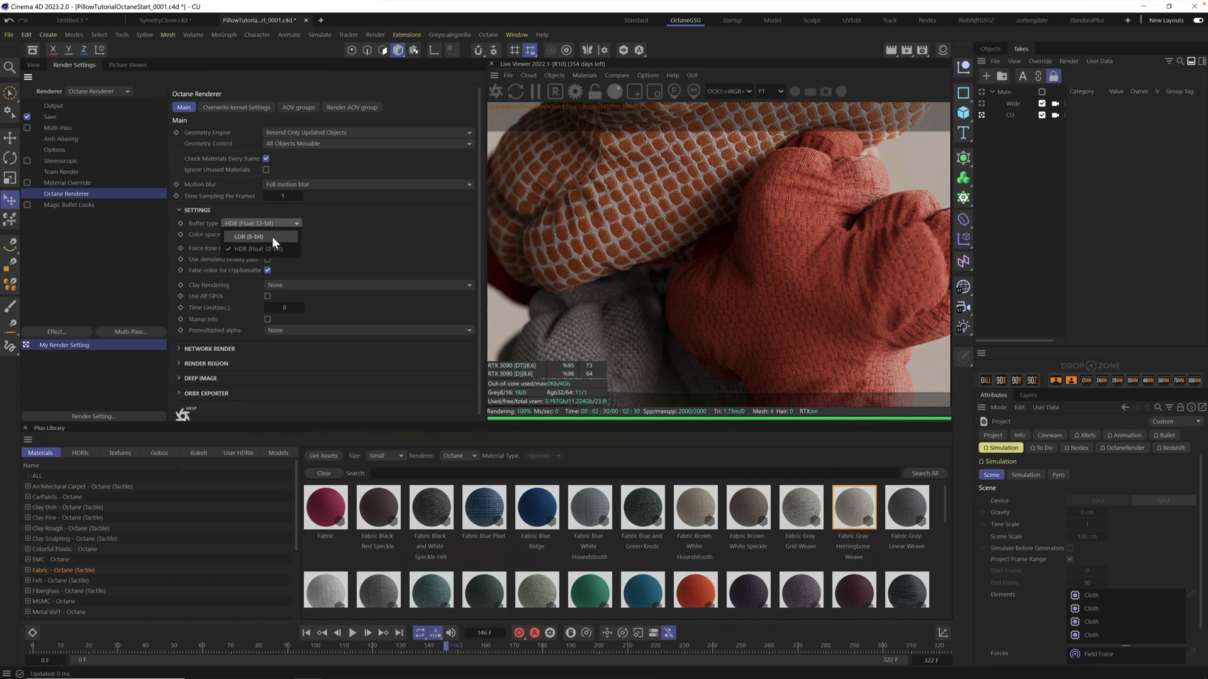
click(271, 236)
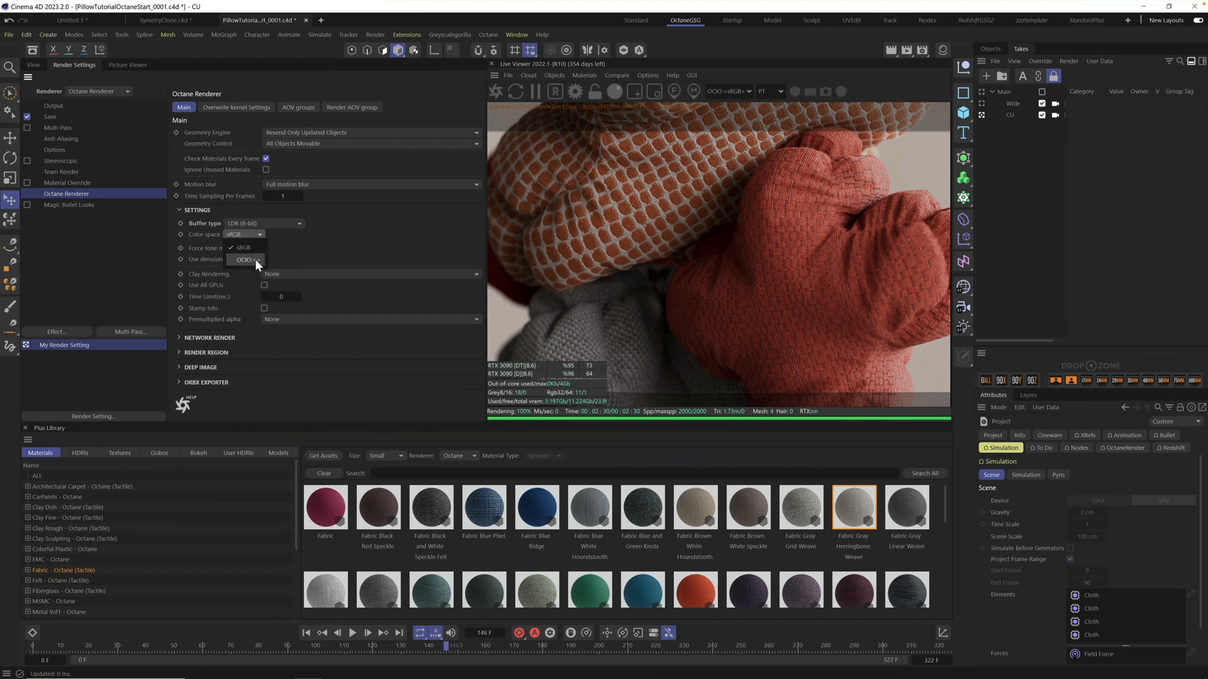
Step: Set the Octane Renderer's color space to OCIO with the Output - sRGB color space
click(255, 259)
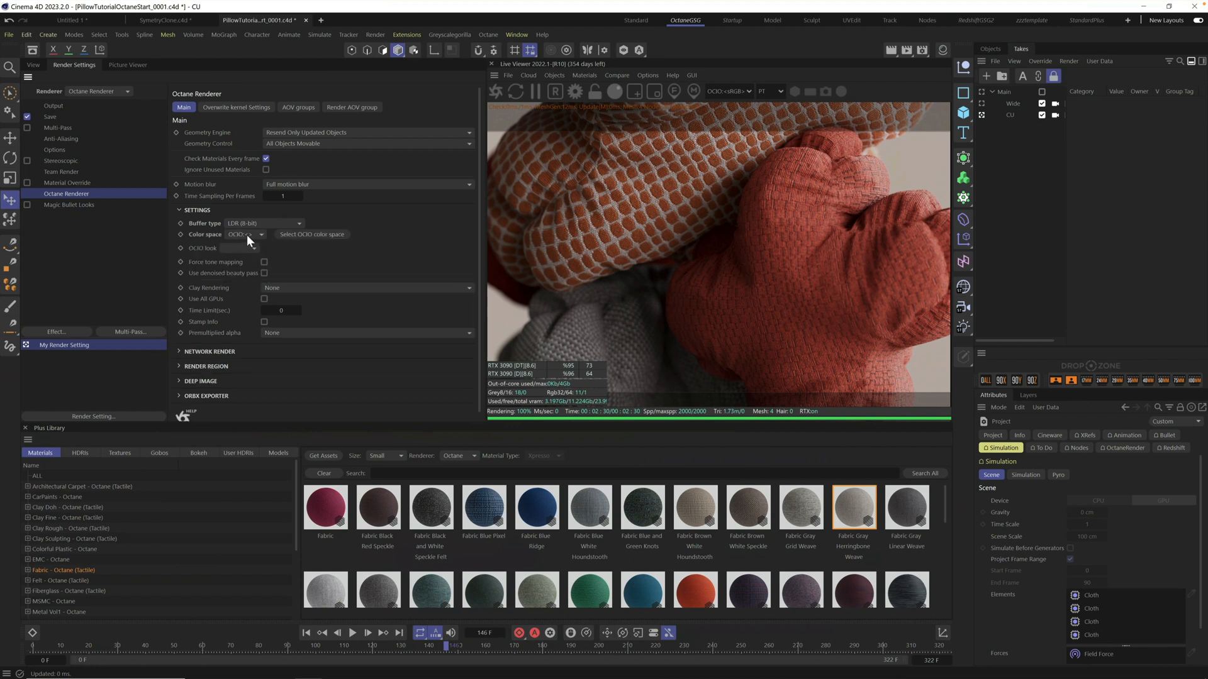
click(323, 234)
mouse_move(388, 391)
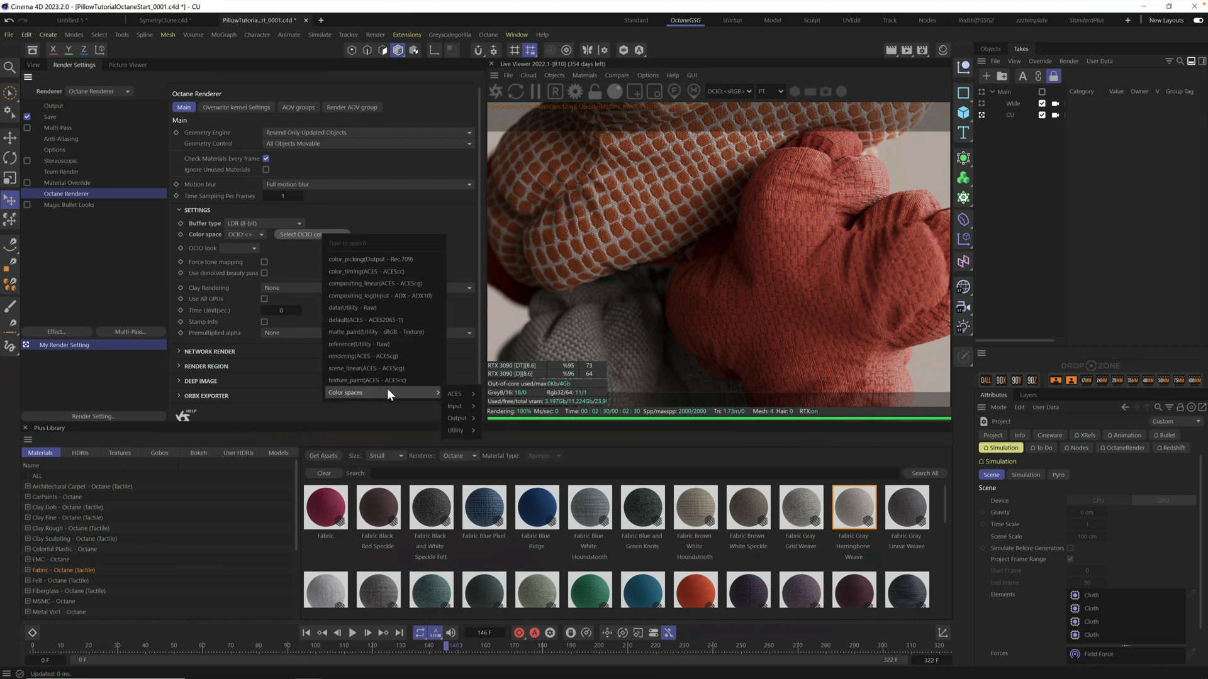
mouse_move(458, 406)
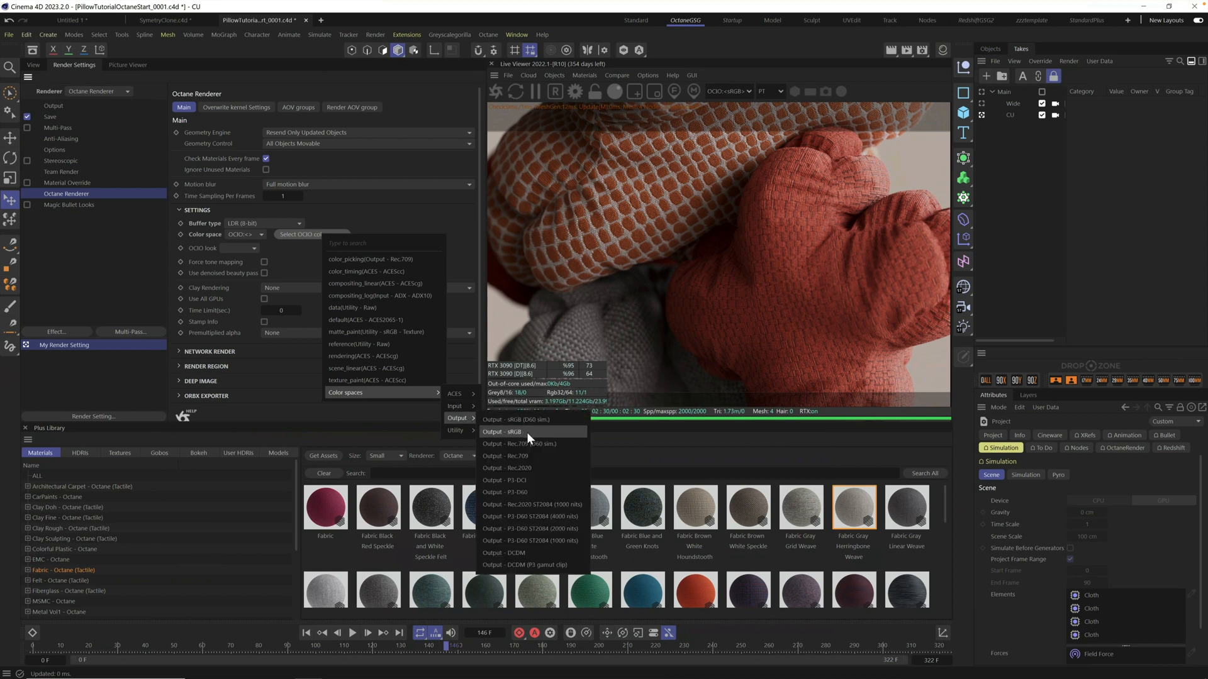
click(527, 433)
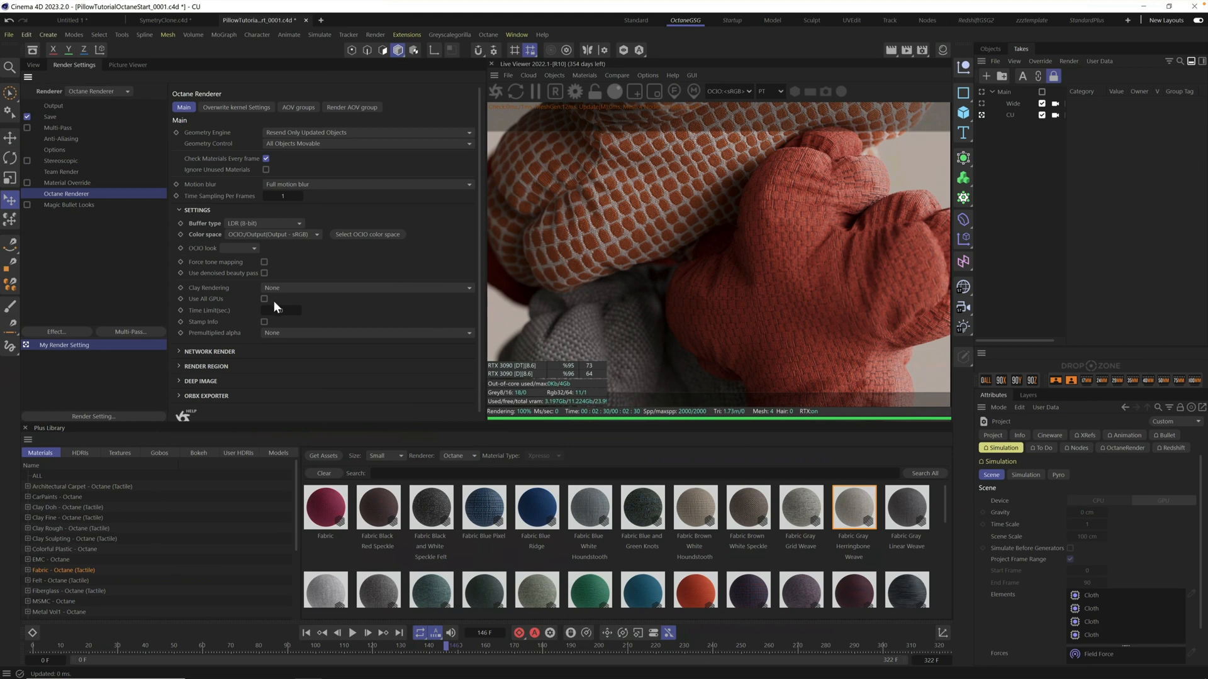
Step: Render the marked Wide and CU takes to the Picture Viewer again and compare the new Wide frame with the earlier render
click(59, 116)
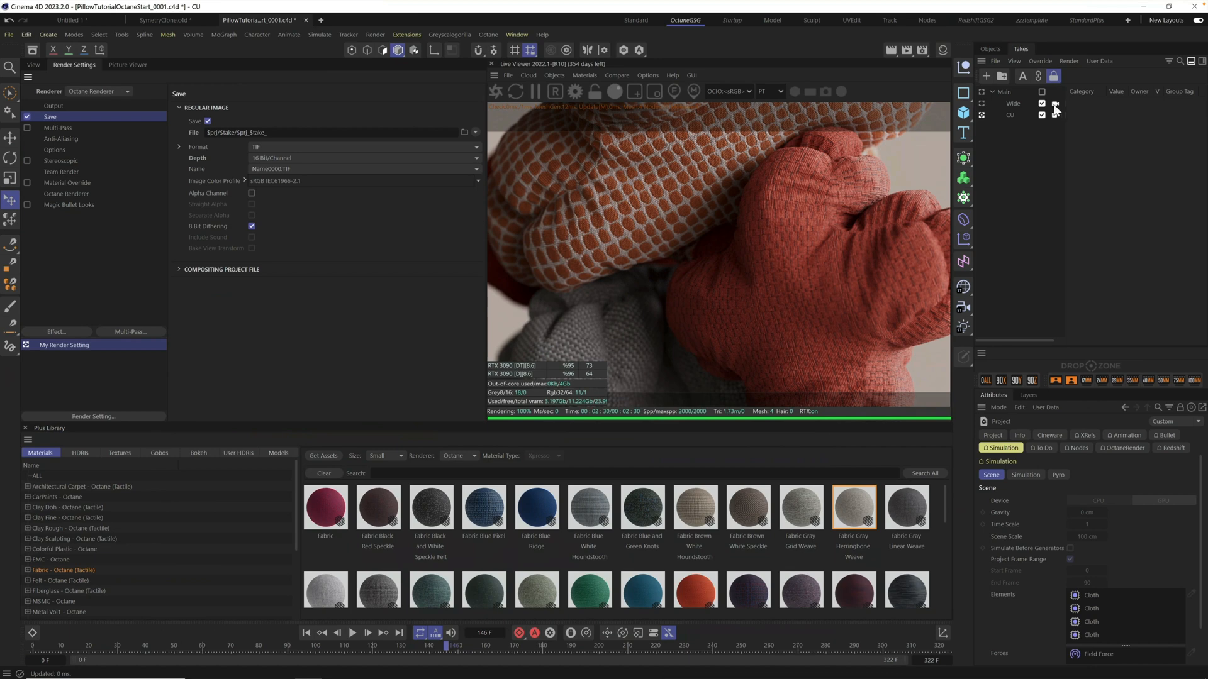
click(1014, 103)
click(1067, 60)
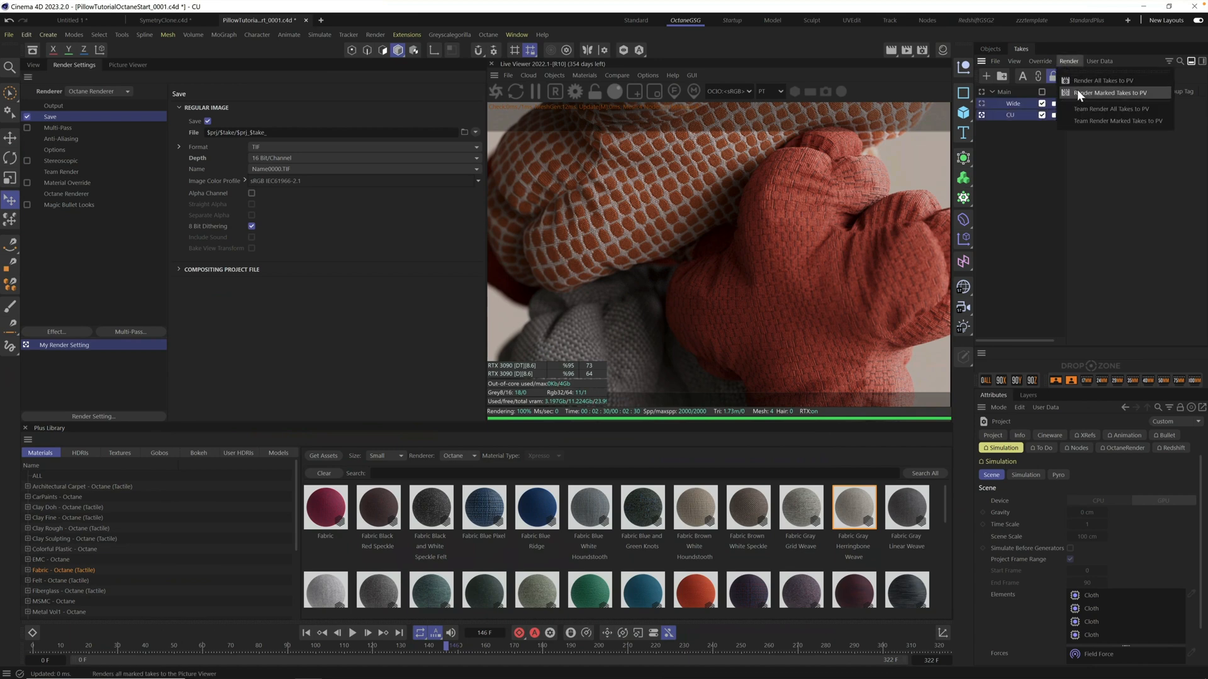
click(1078, 90)
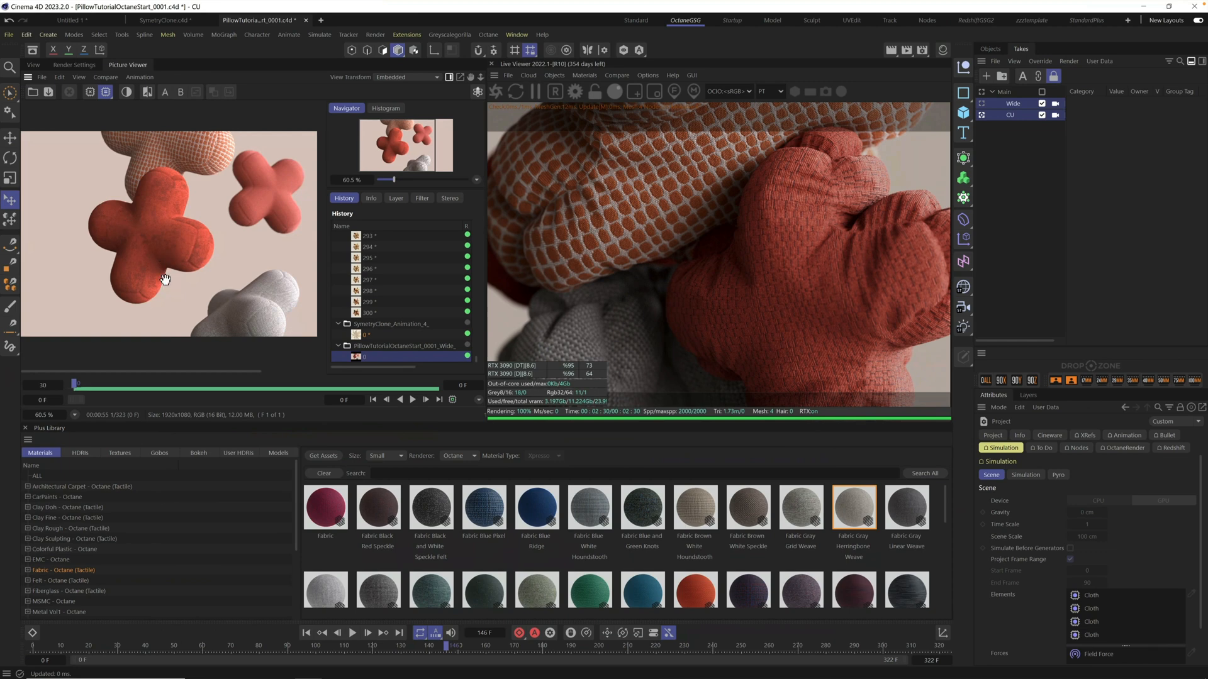
key(shift+r)
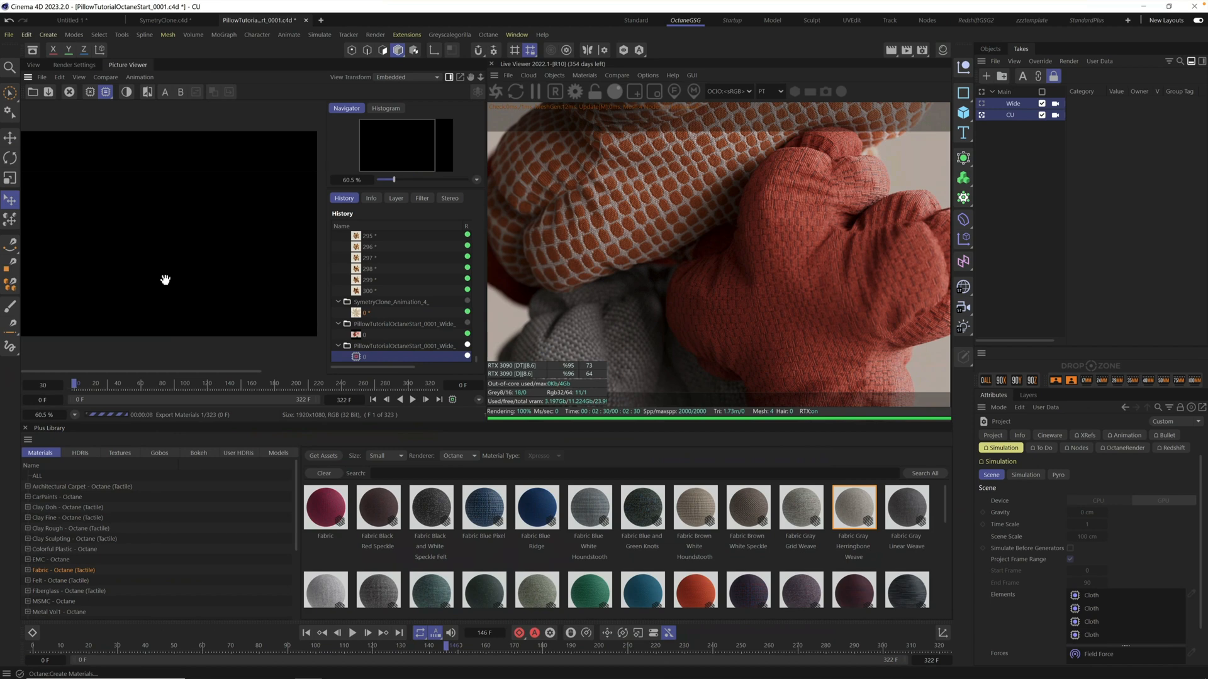
click(377, 335)
click(372, 356)
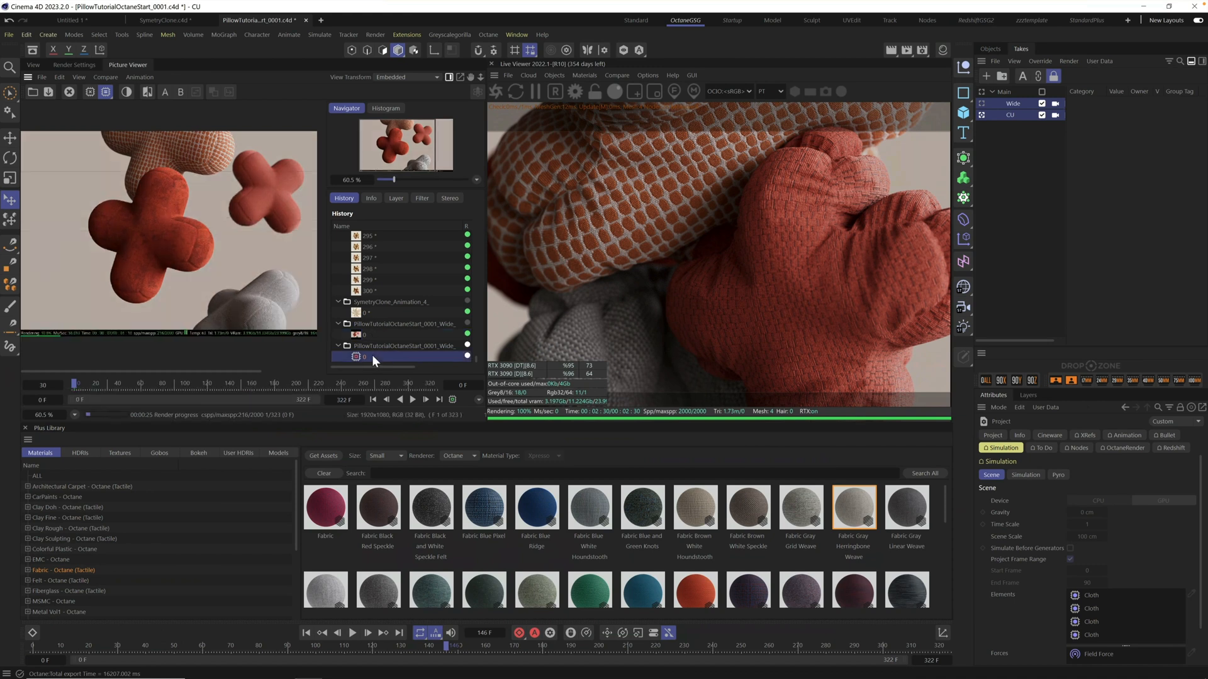